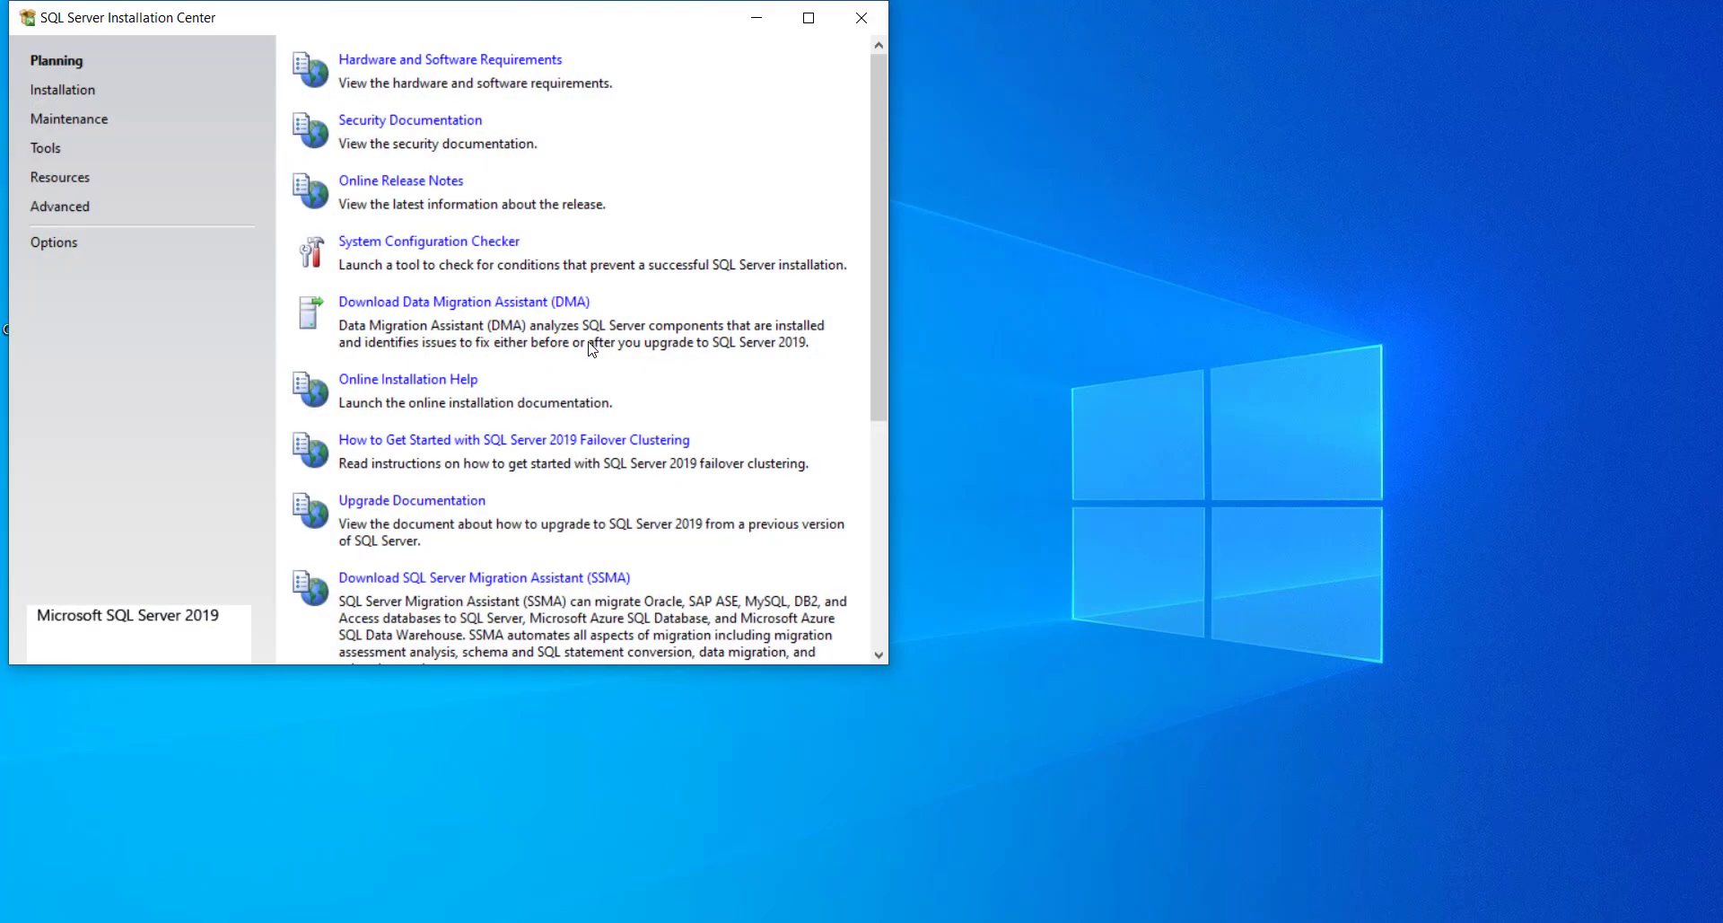
Step: Start a new SQL Server stand-alone installation with the free Developer edition and accept the license terms
left_click_drag(506, 29, 791, 145)
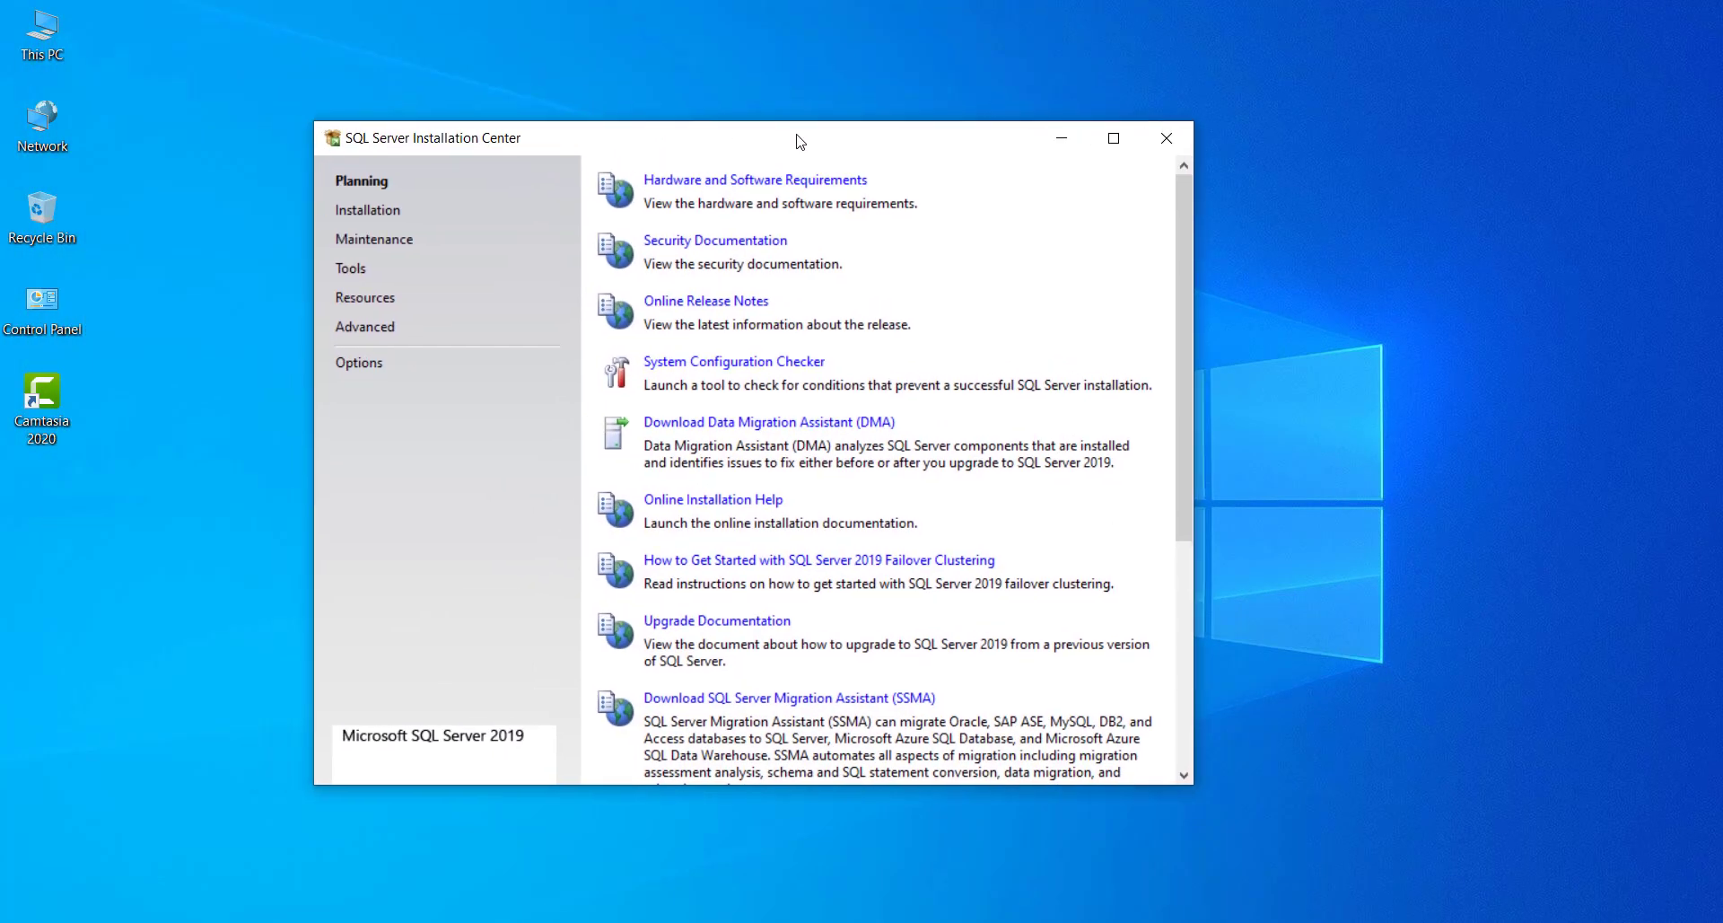
left_click(354, 212)
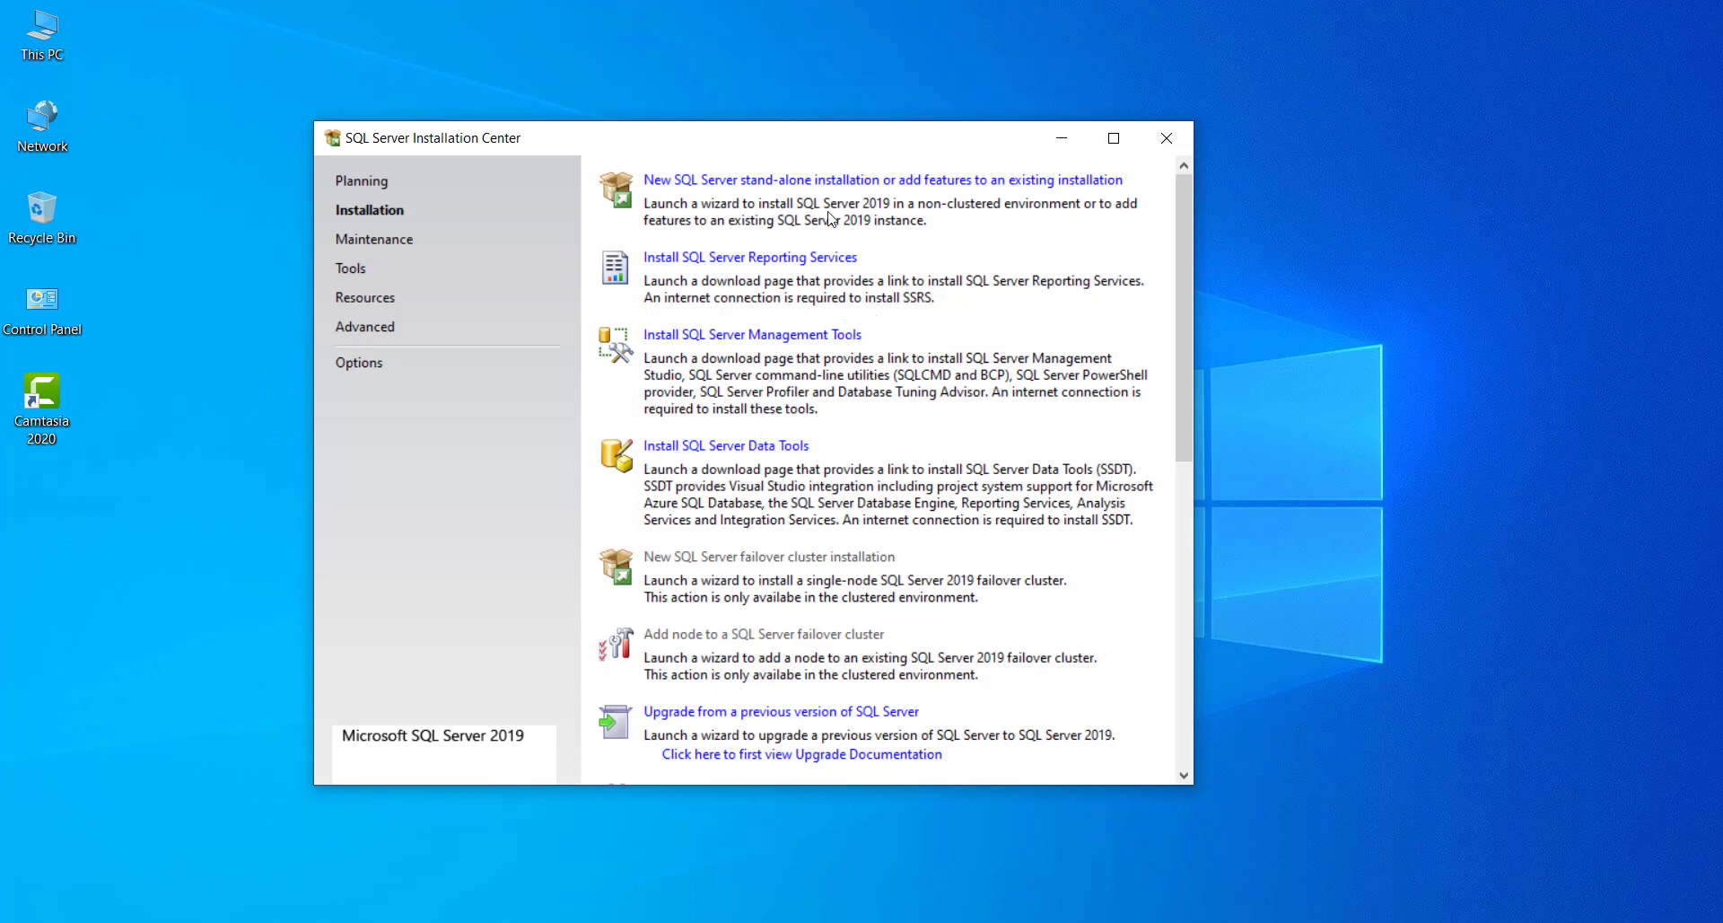
left_click(798, 184)
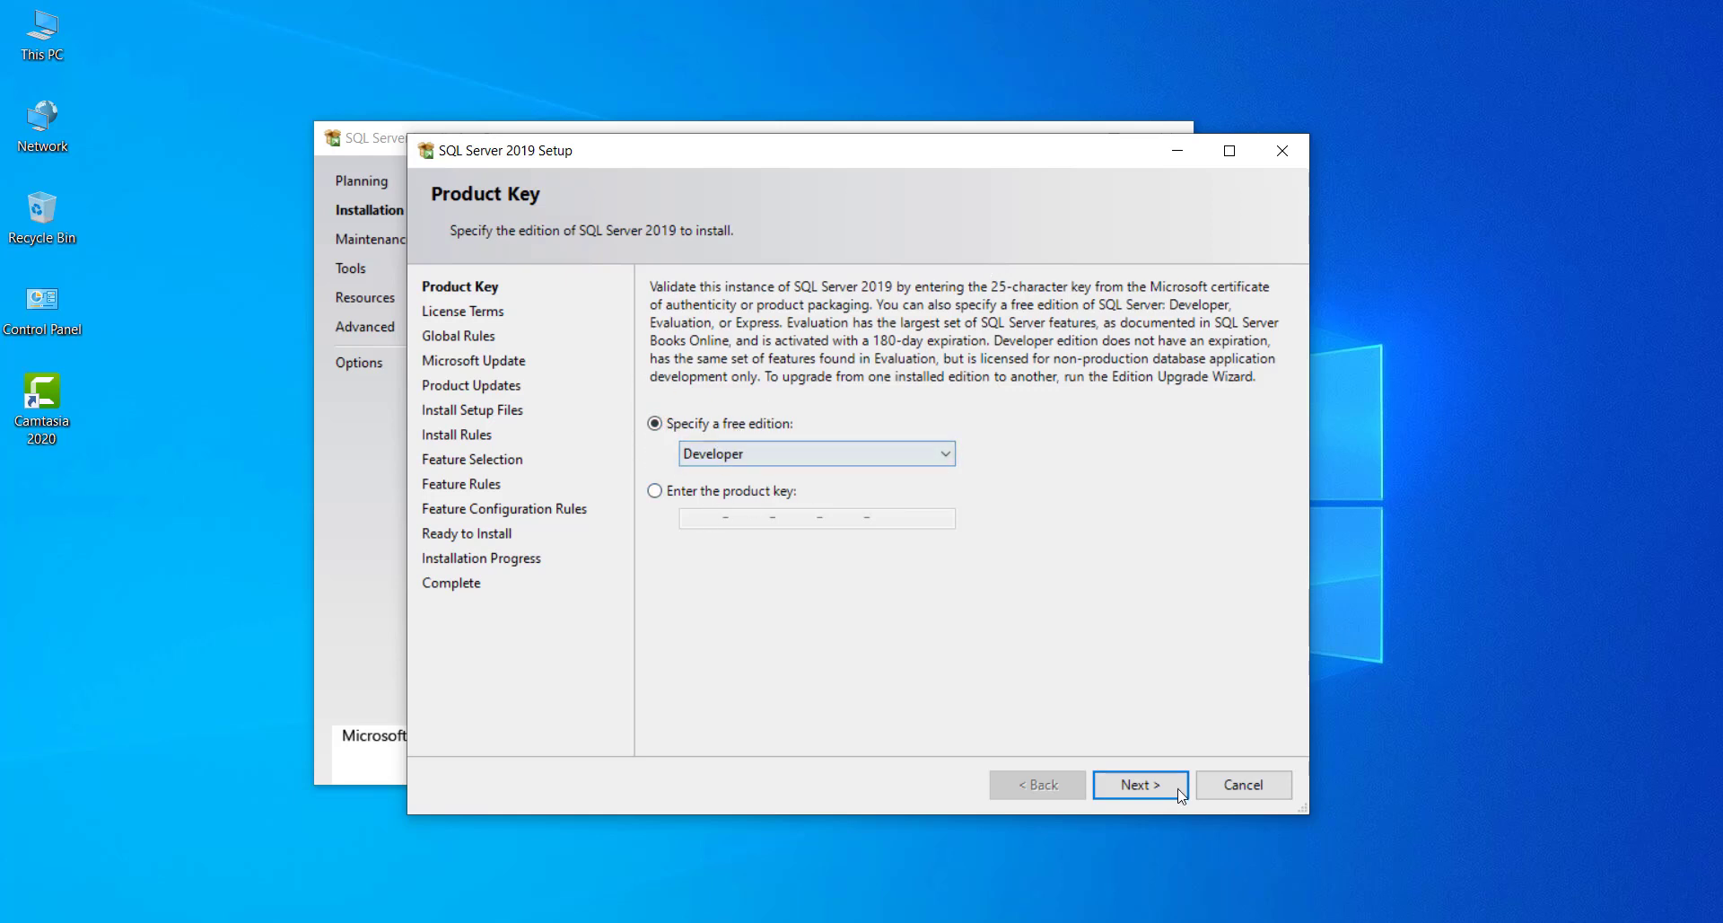
left_click(1140, 785)
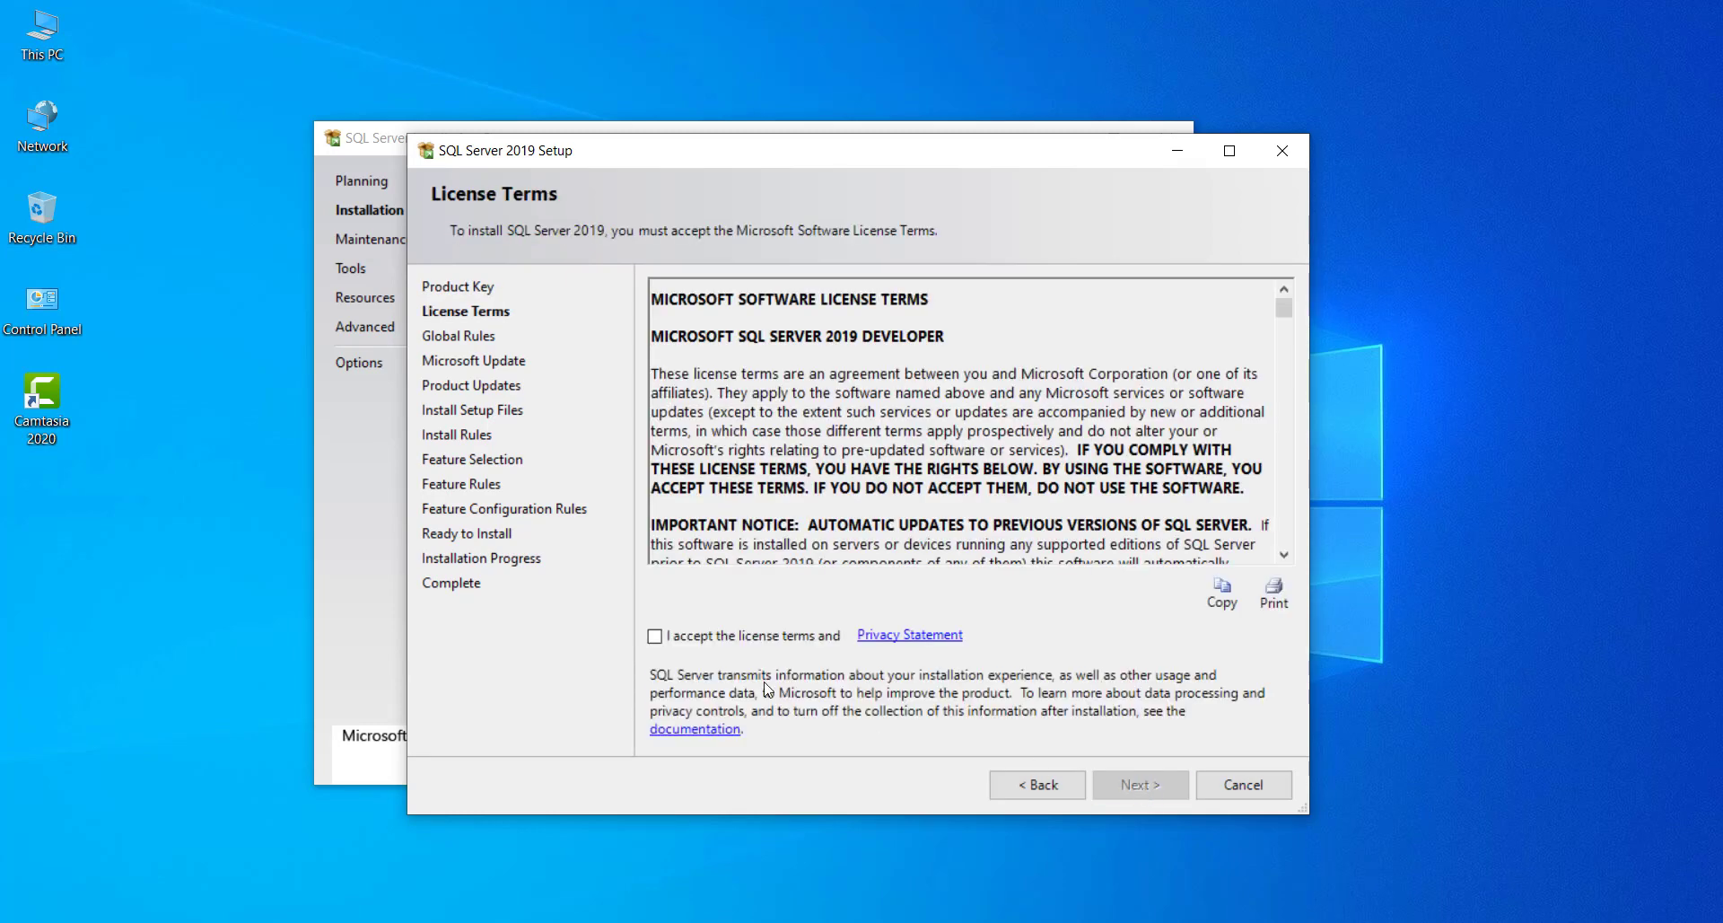
left_click(682, 637)
left_click(1156, 785)
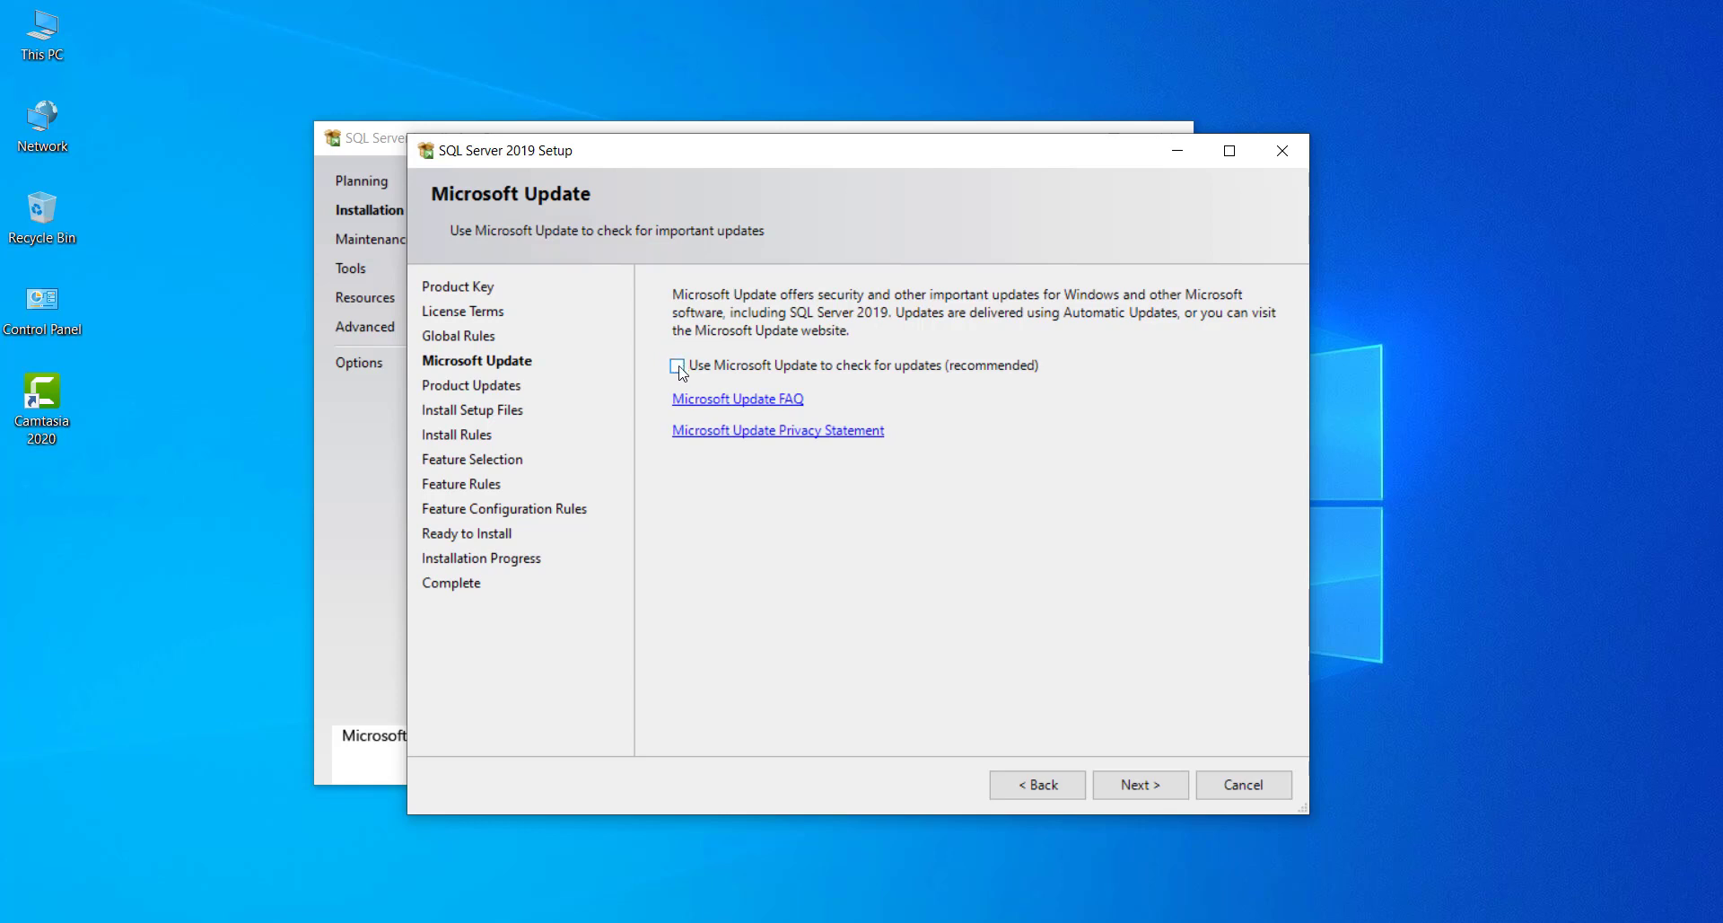
Step: Enable Microsoft Update checks and continue past the product updates and install rules to the feature selection
left_click(676, 367)
left_click(1130, 786)
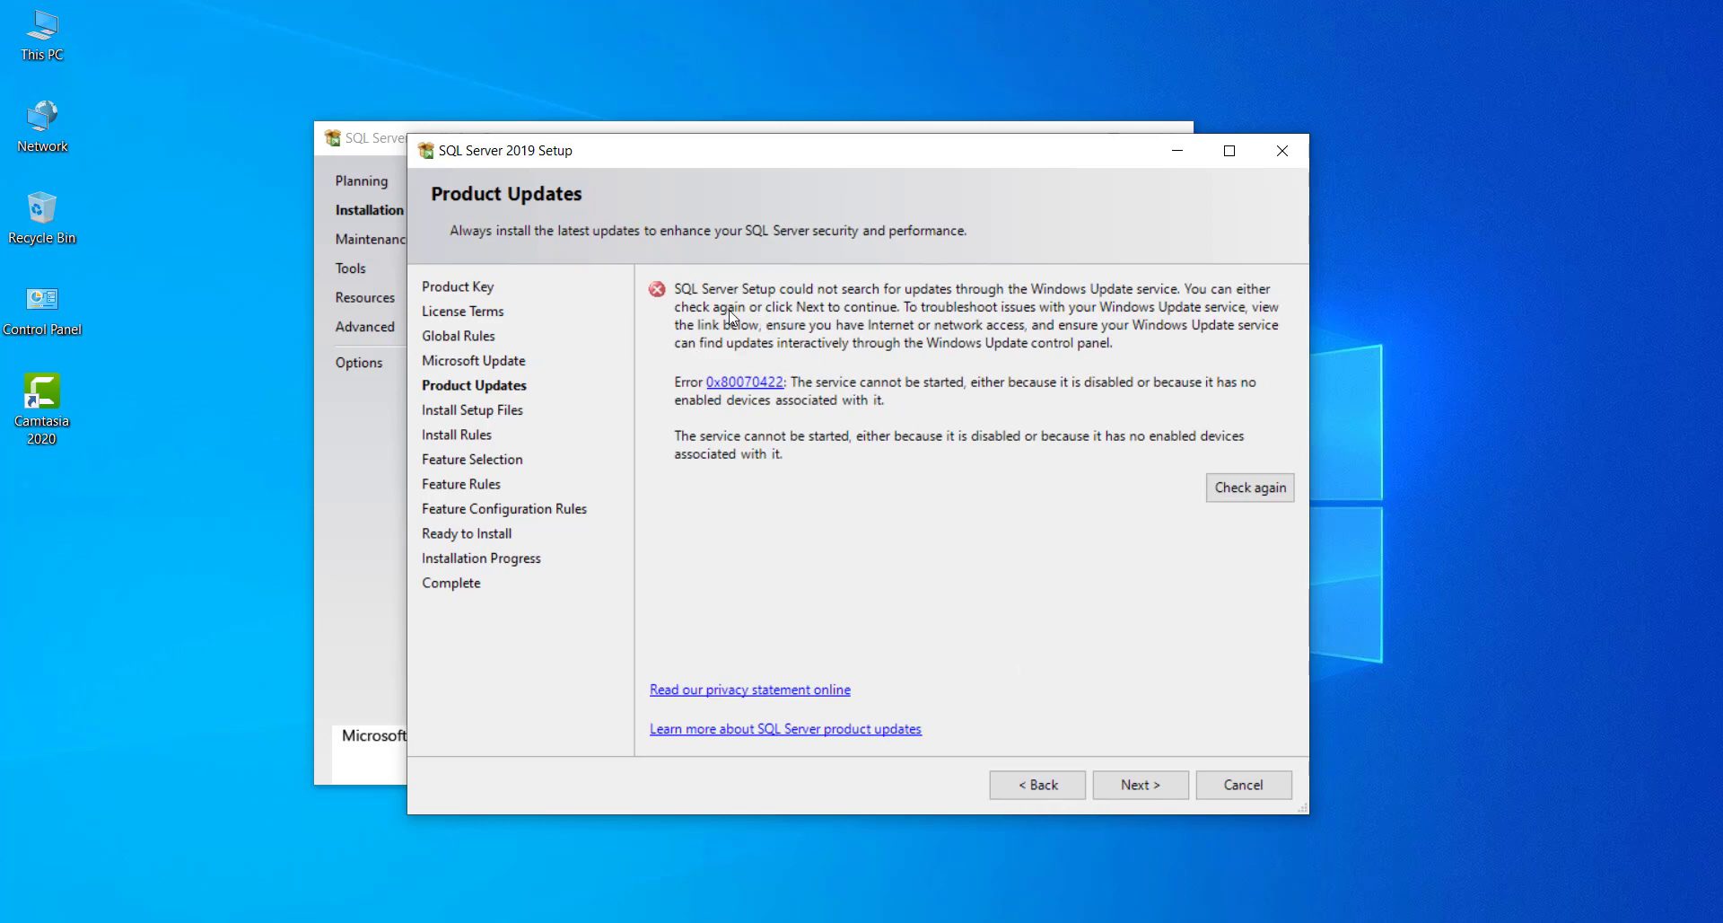
left_click(1130, 785)
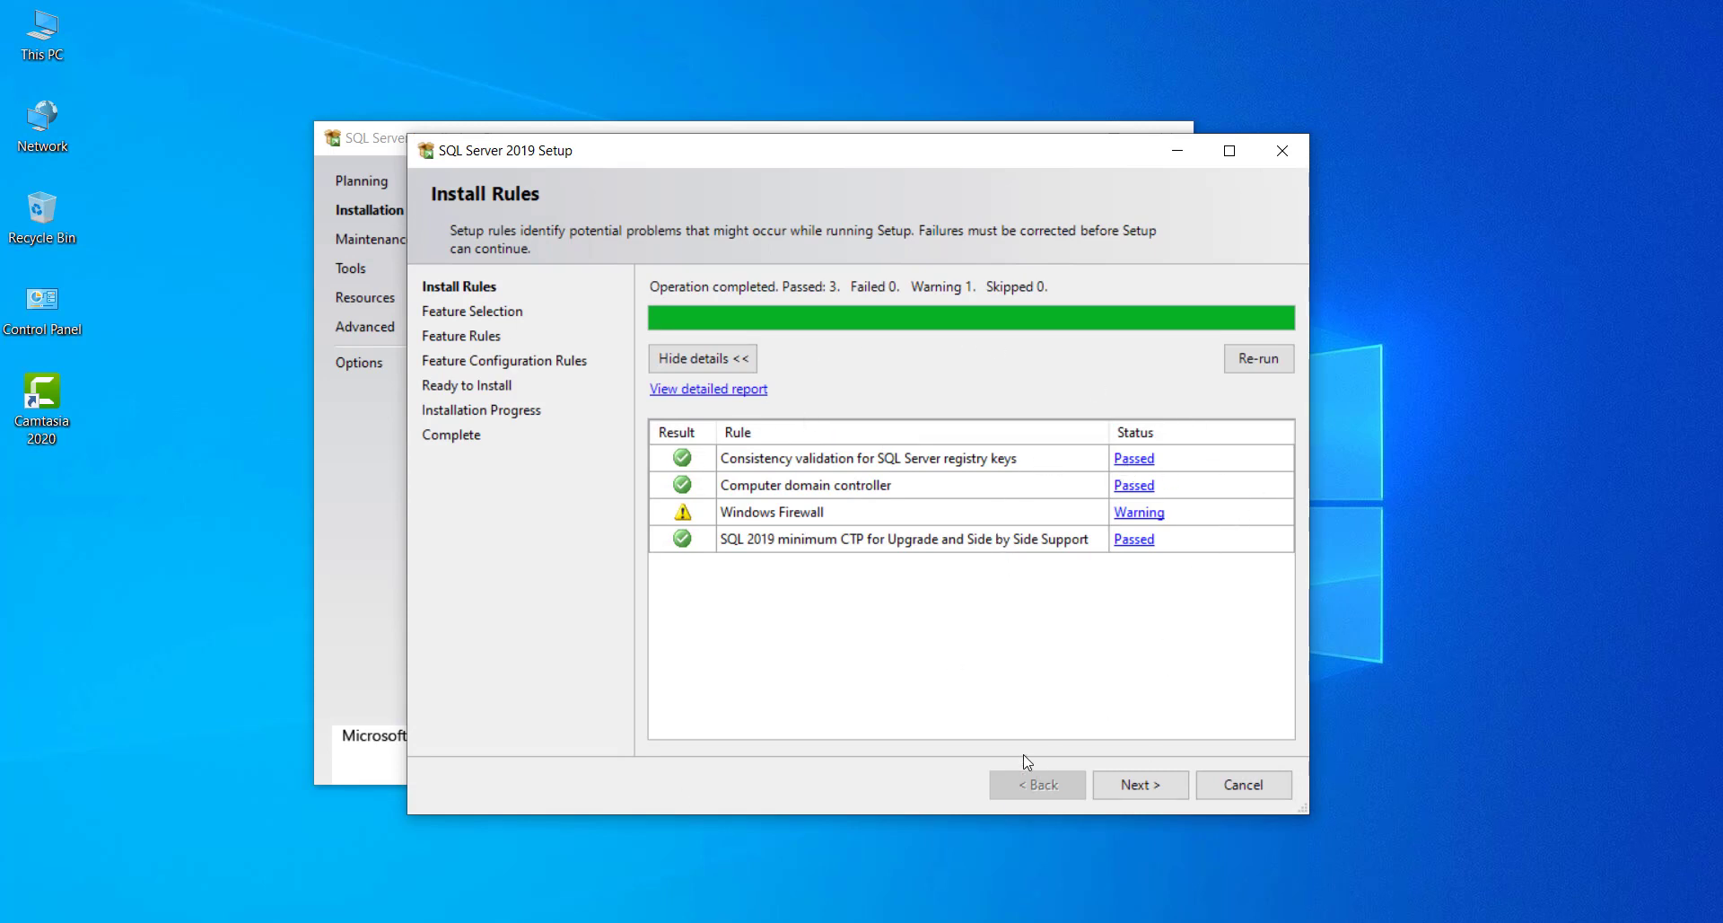
left_click(1138, 786)
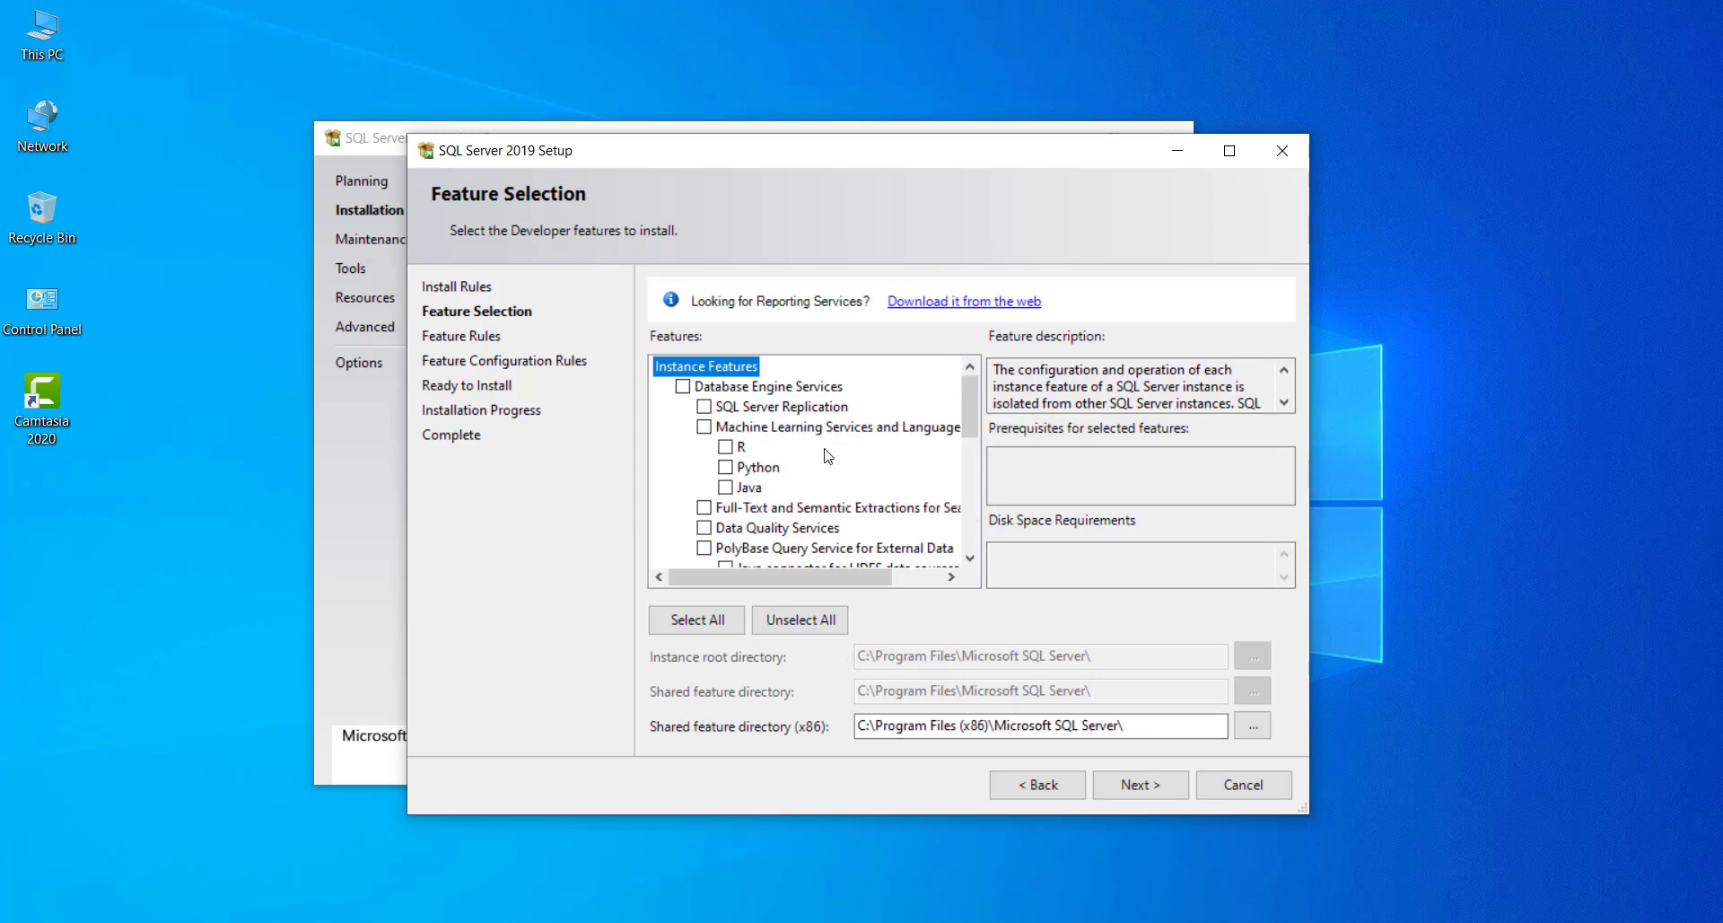
Step: Select Database Engine Services, Data Quality Client and Client Tools Connectivity individually in the feature list
scroll(827, 458, "down", 6)
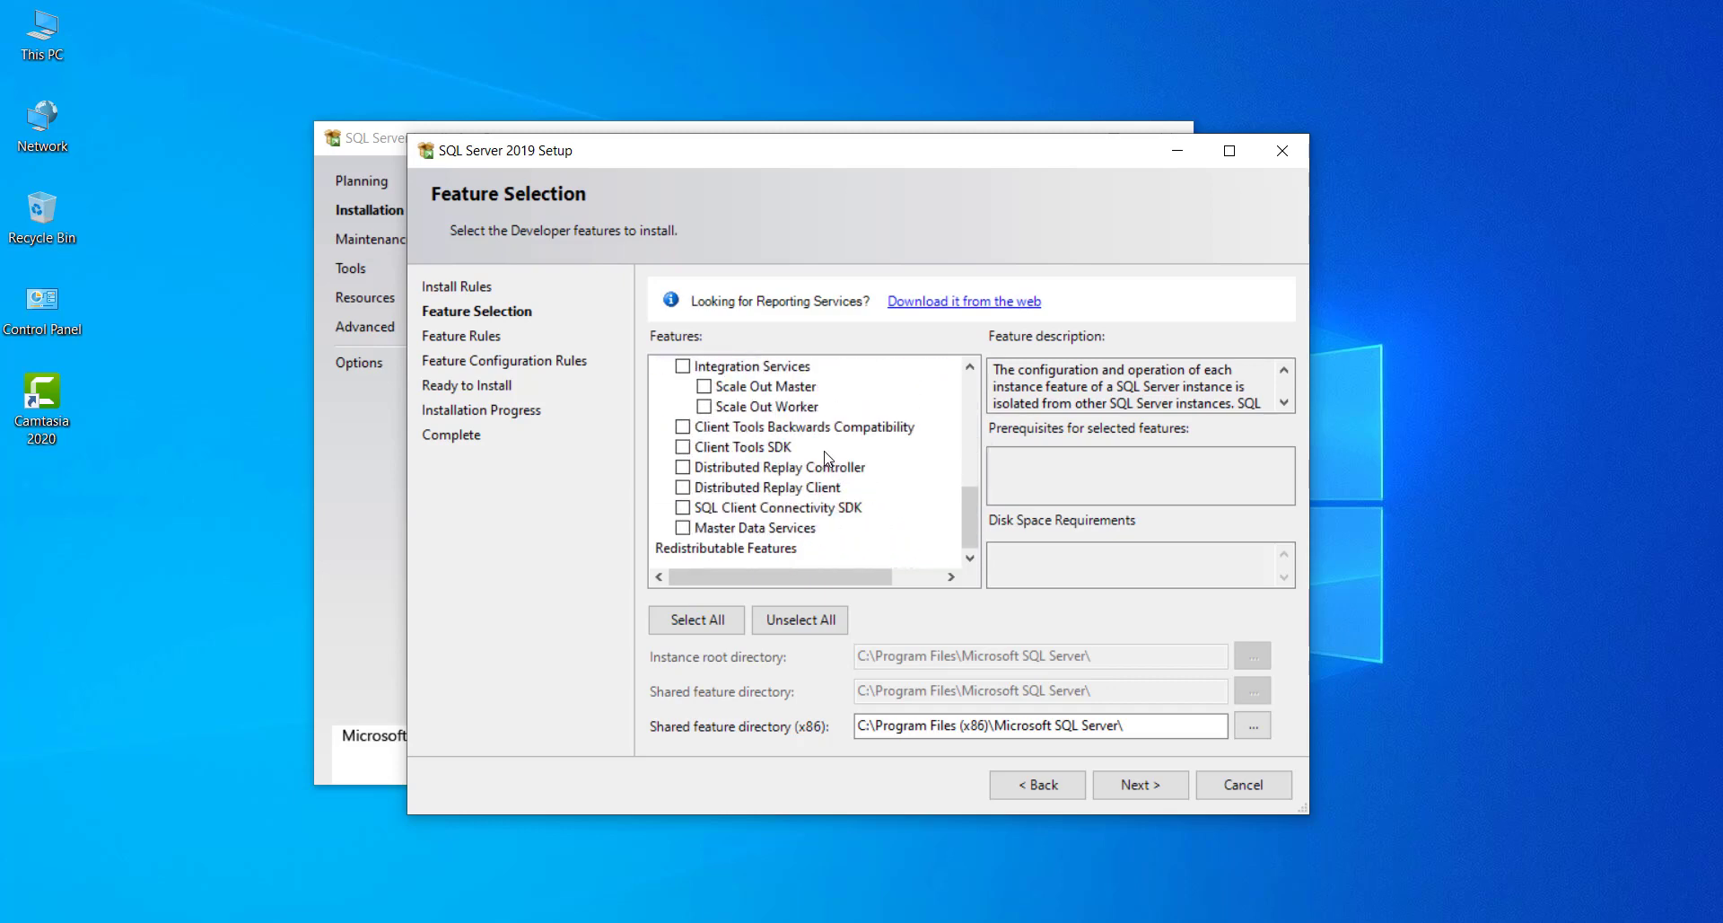
scroll(826, 458, "up", 6)
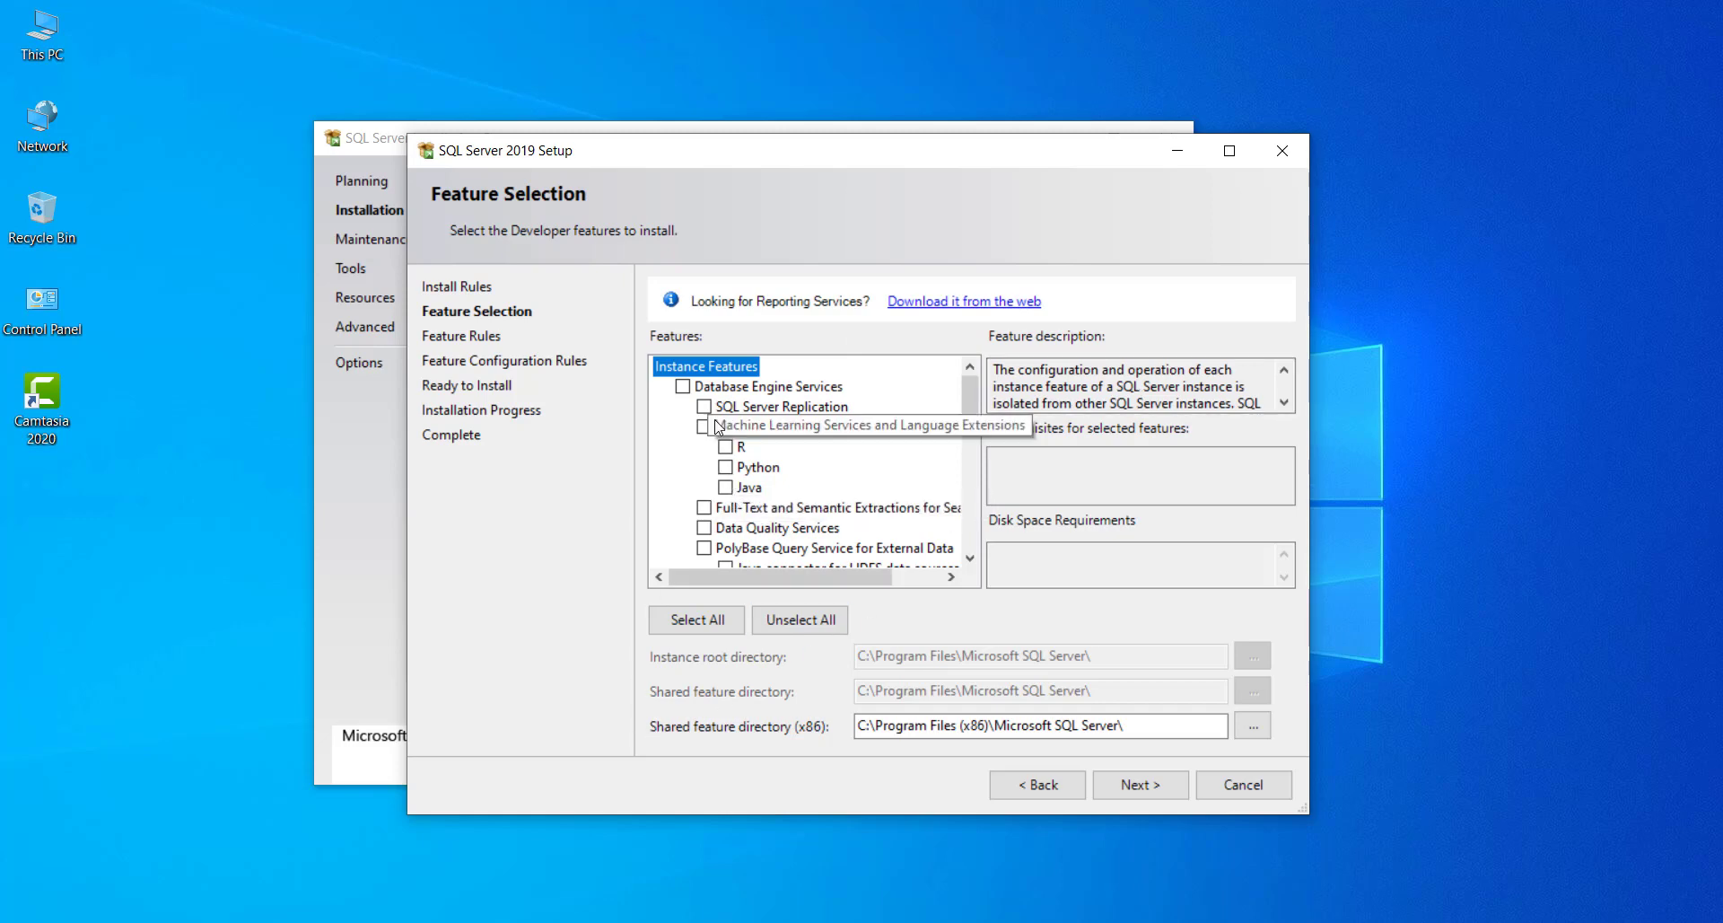
left_click(683, 387)
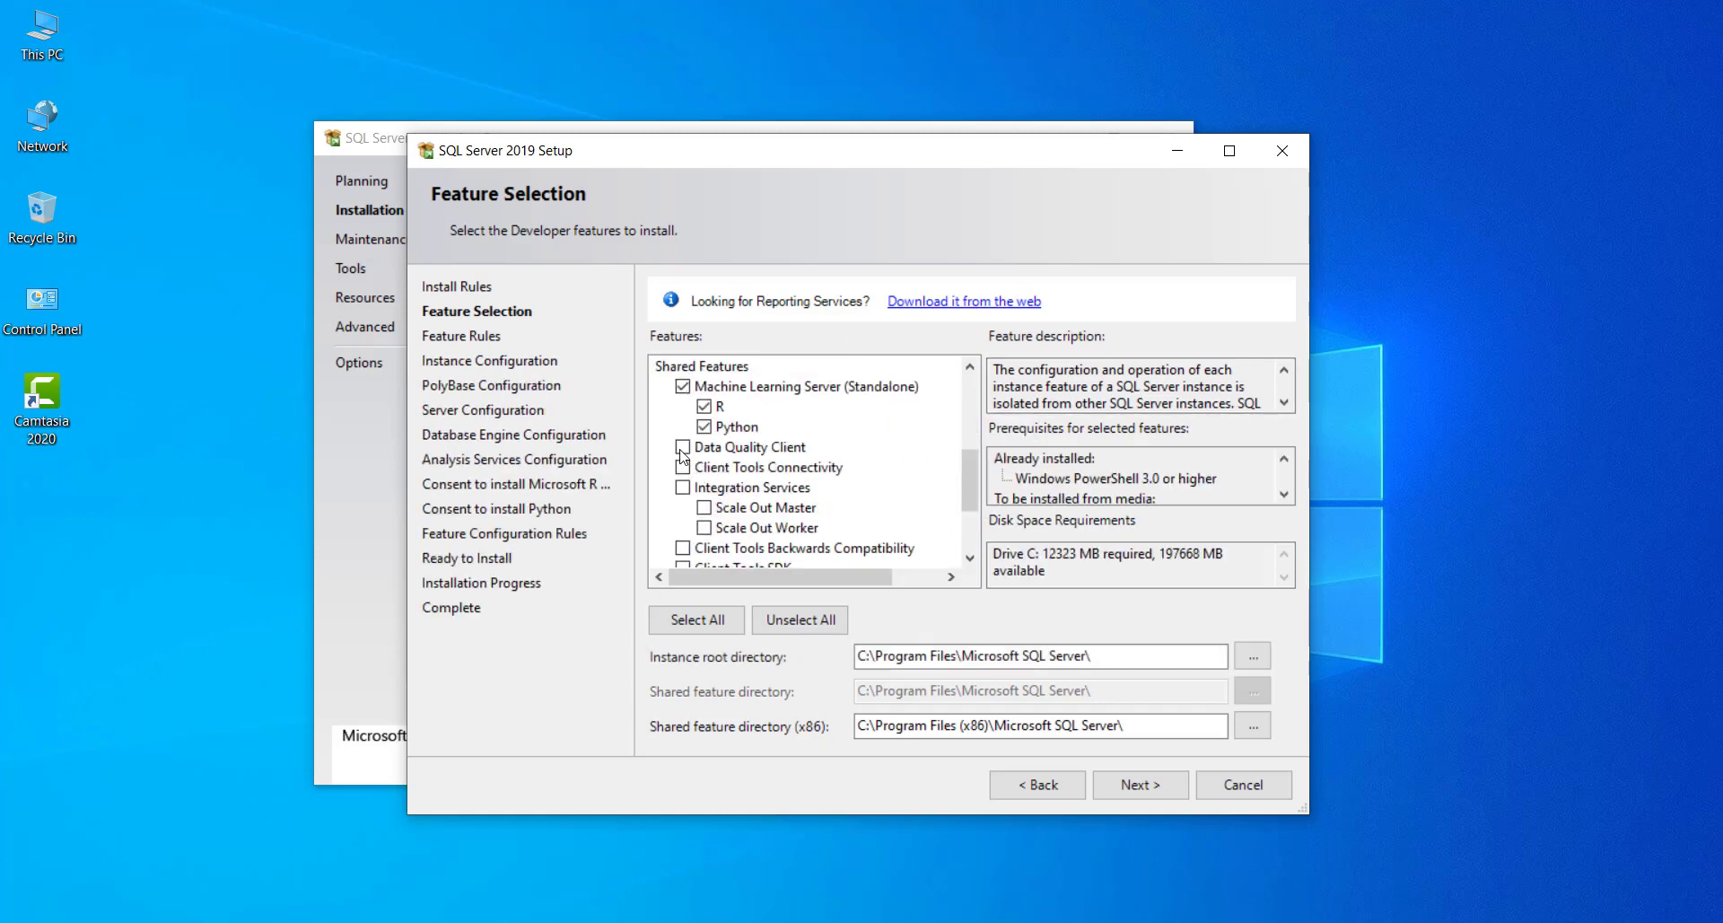
left_click(682, 446)
left_click(683, 467)
scroll(727, 502, "down", 2)
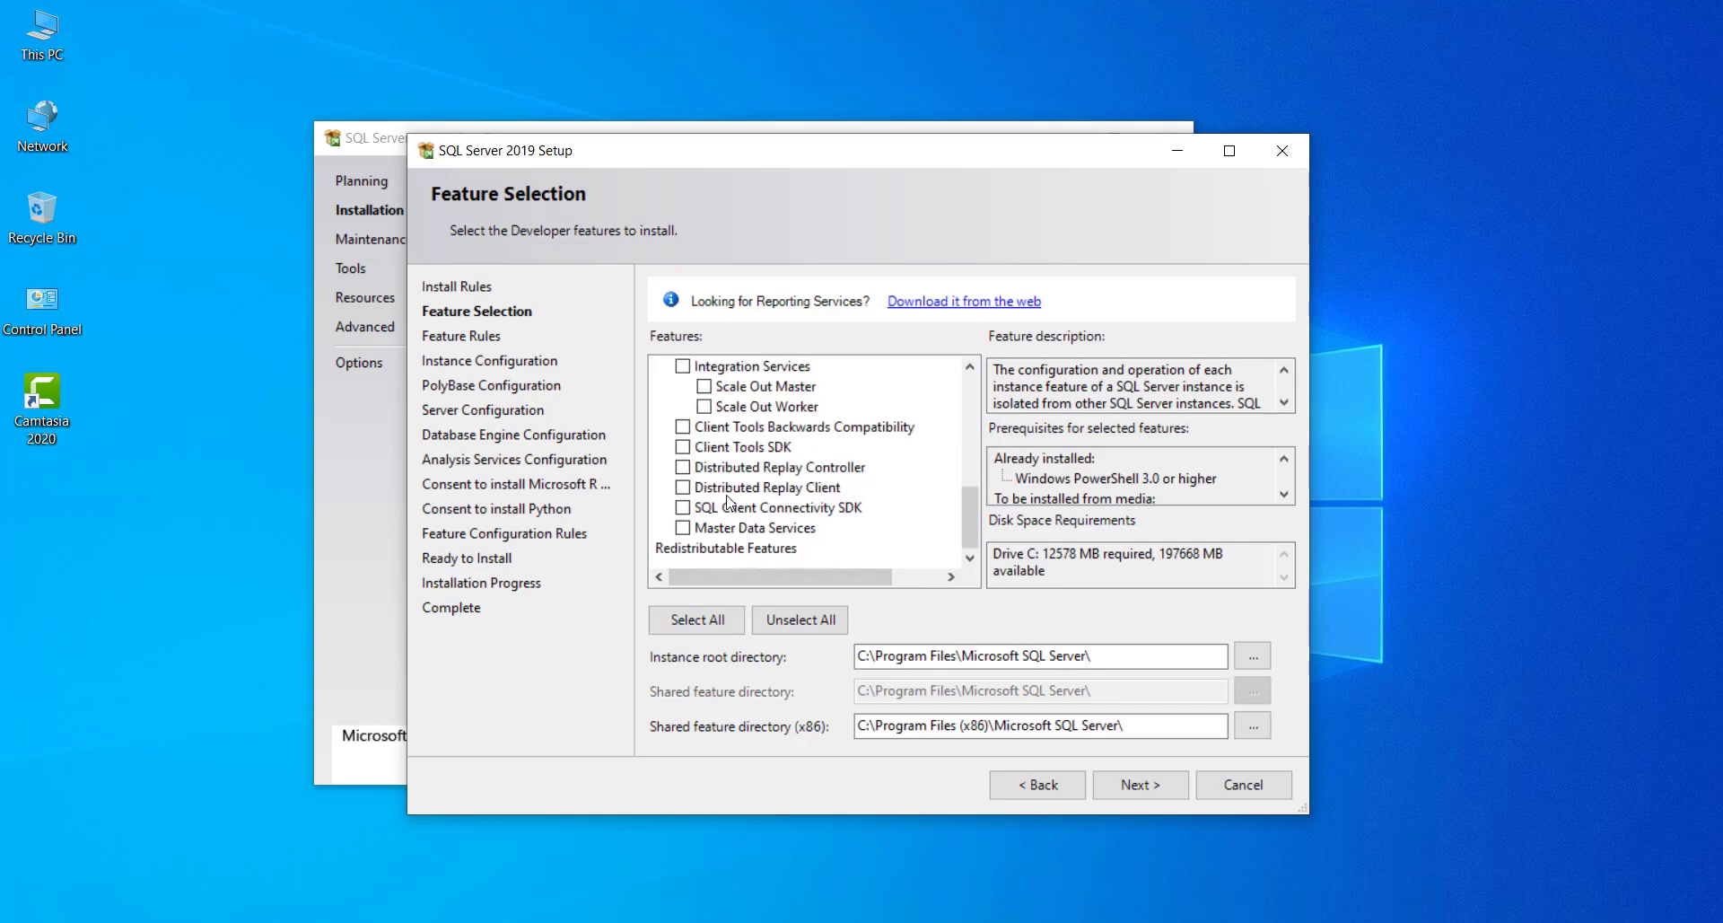
Step: Select all features for installation, check the disk space requirements and continue to the instance configuration
left_click(702, 621)
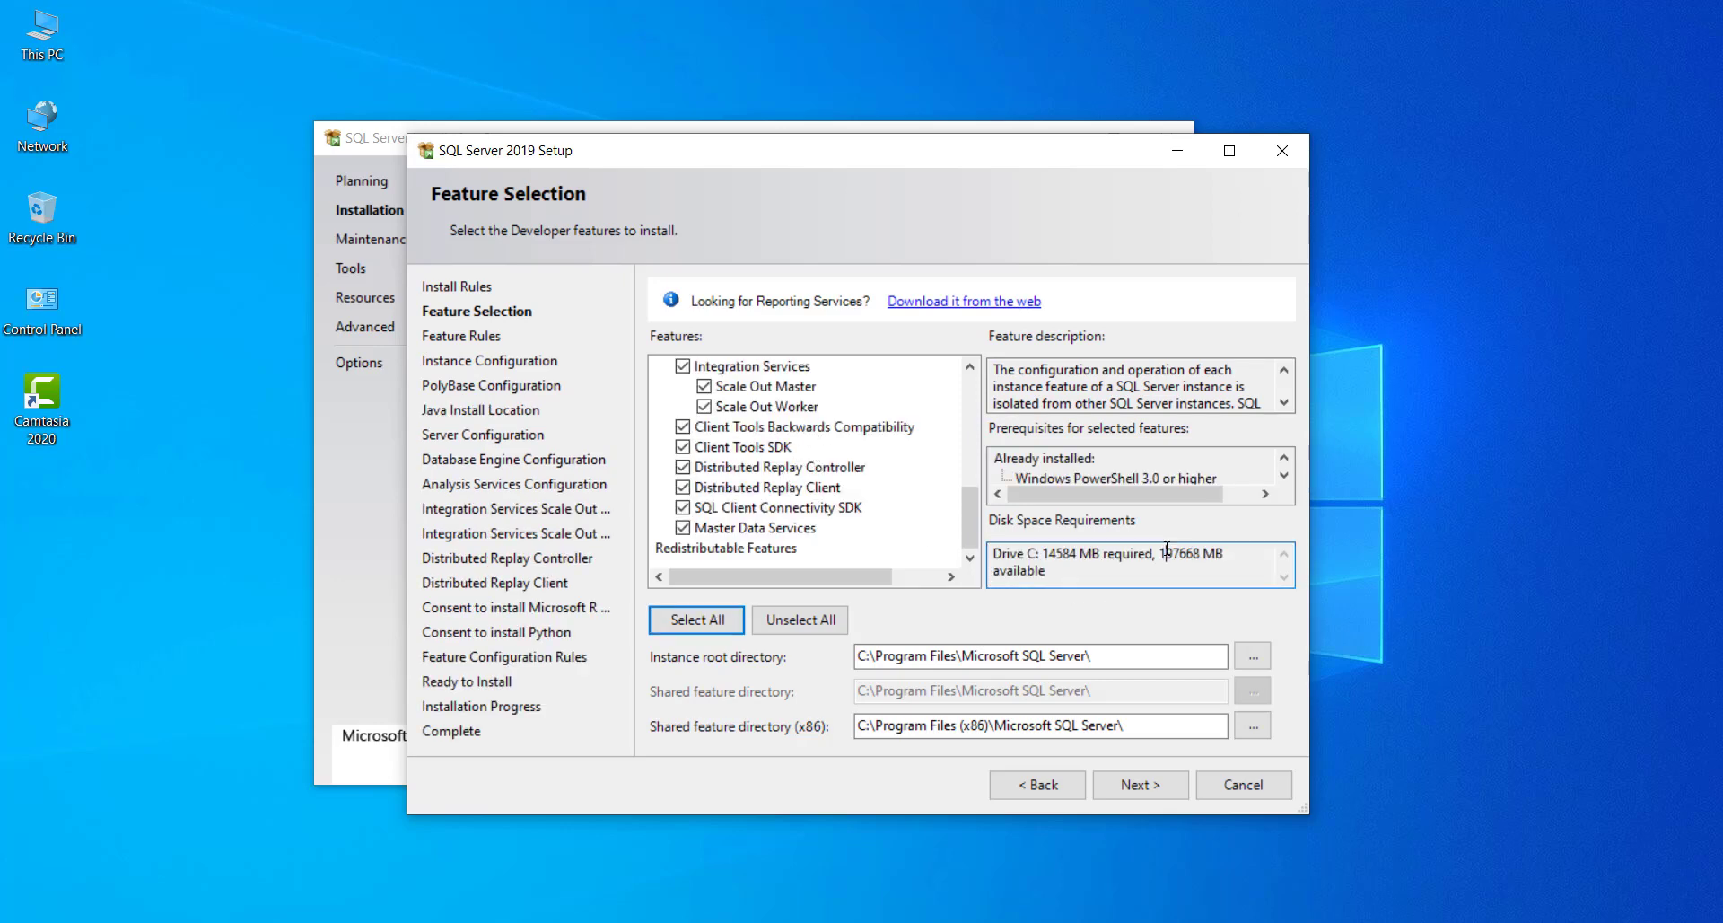
left_click_drag(1165, 554, 1198, 557)
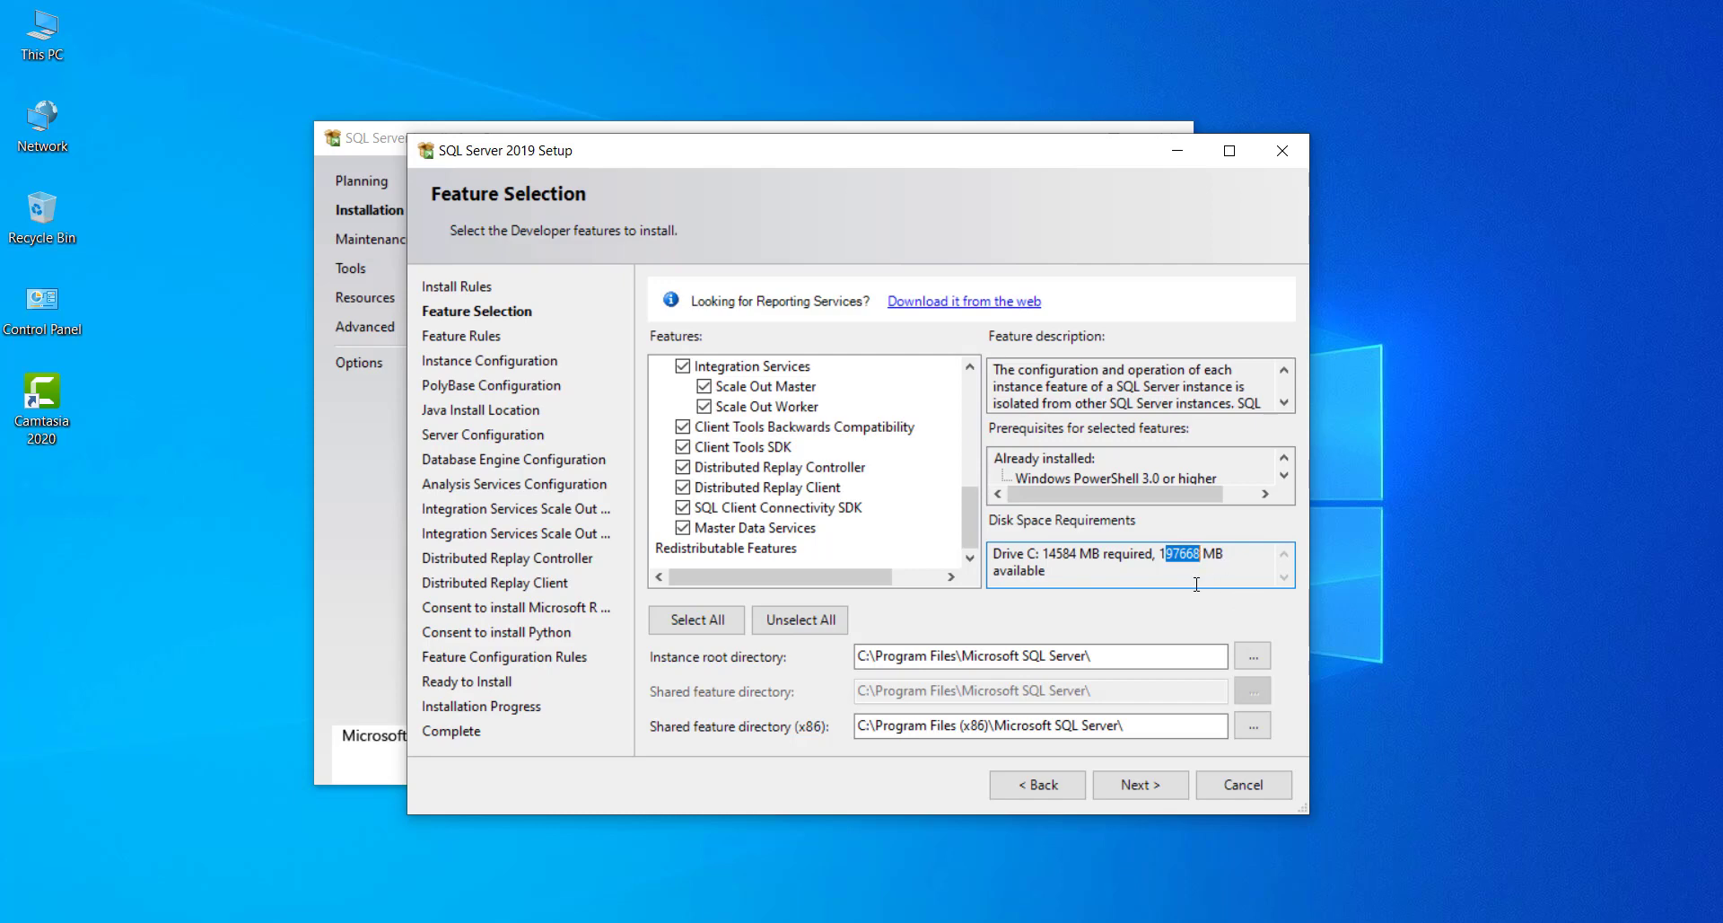
left_click(1198, 578)
scroll(808, 493, "up", 8)
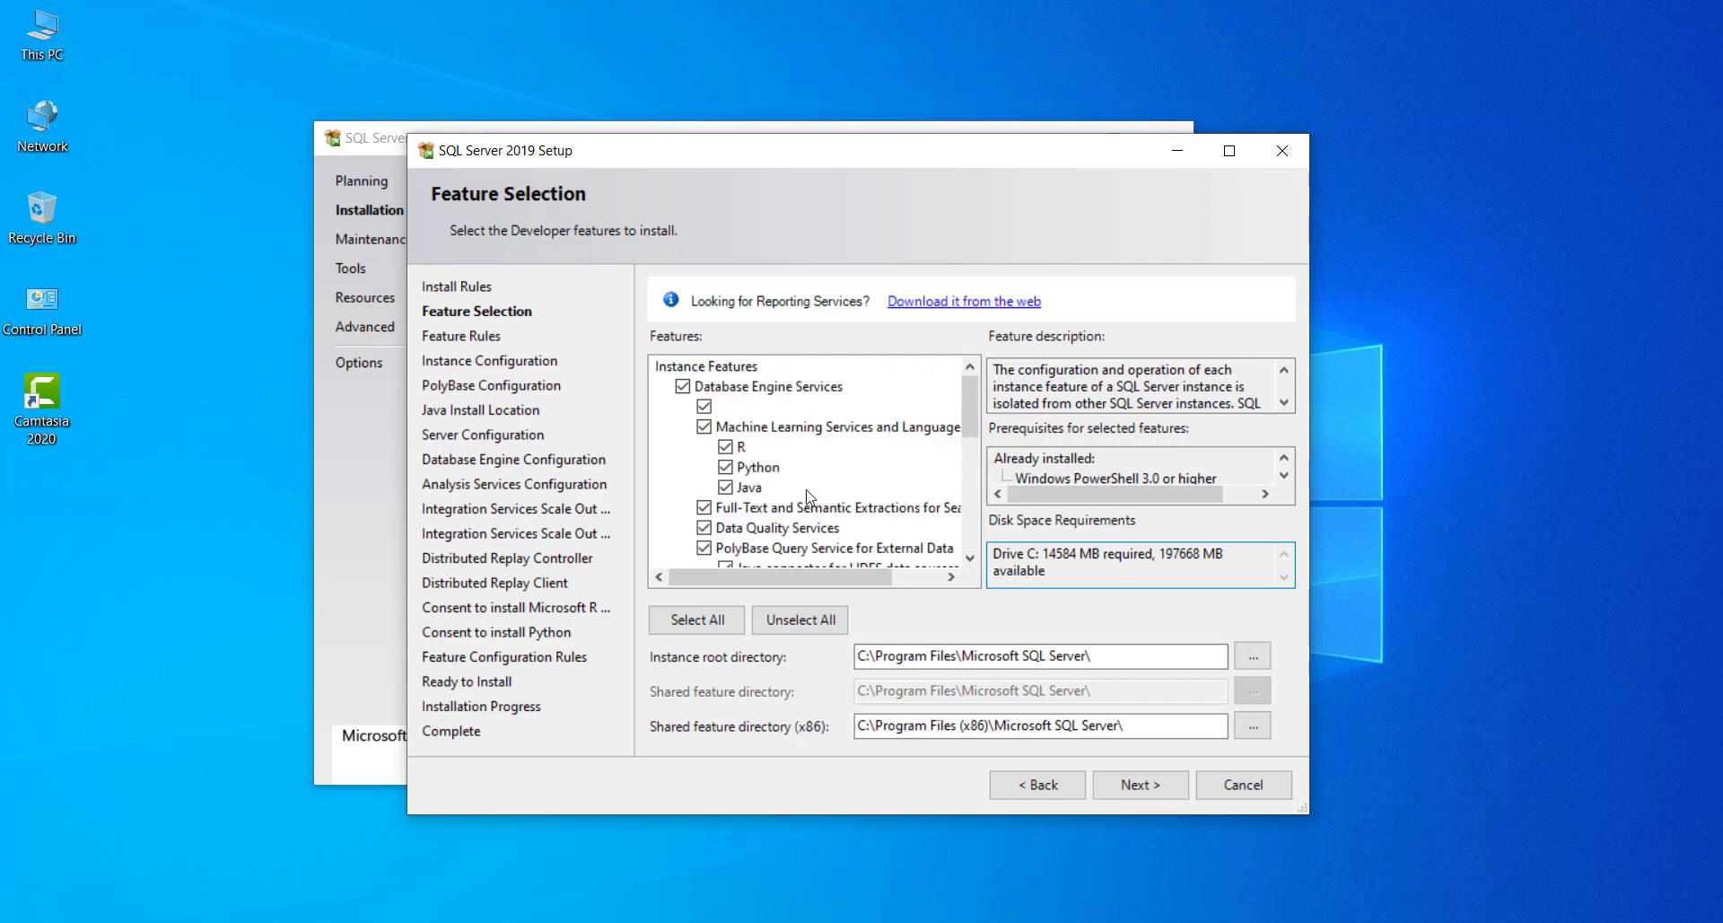
left_click(1157, 788)
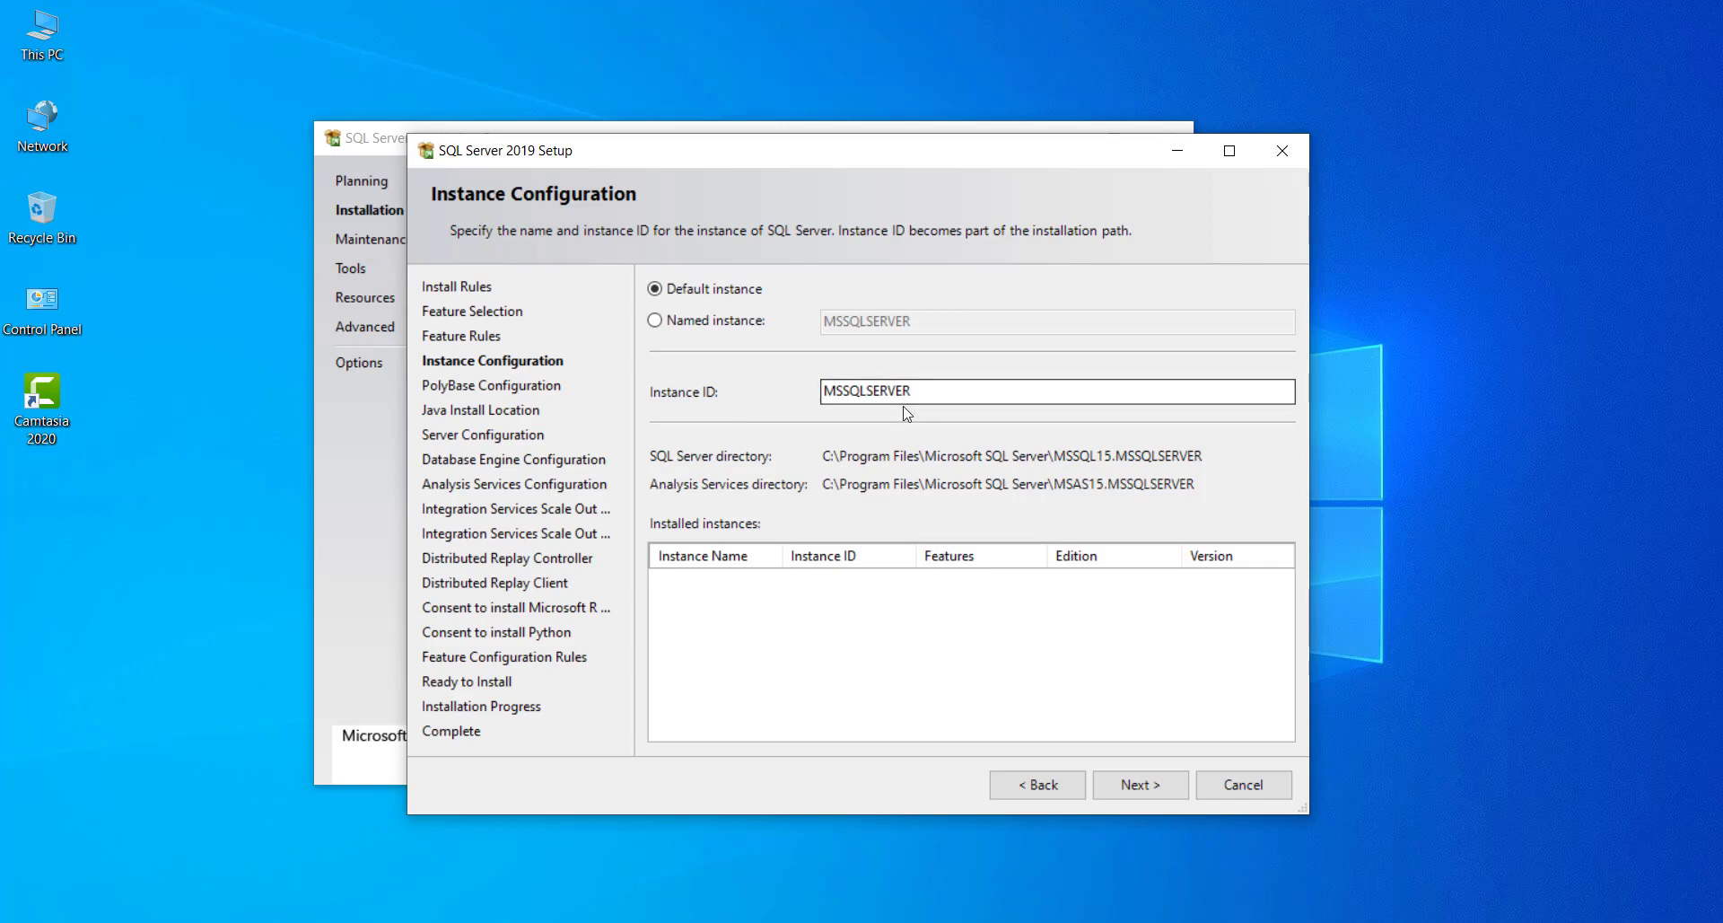
Step: Keep the default instance with ID MSSQLSERVER, and accept the standalone PolyBase and bundled Open JRE 11.0.3 options
left_click_drag(935, 392, 780, 373)
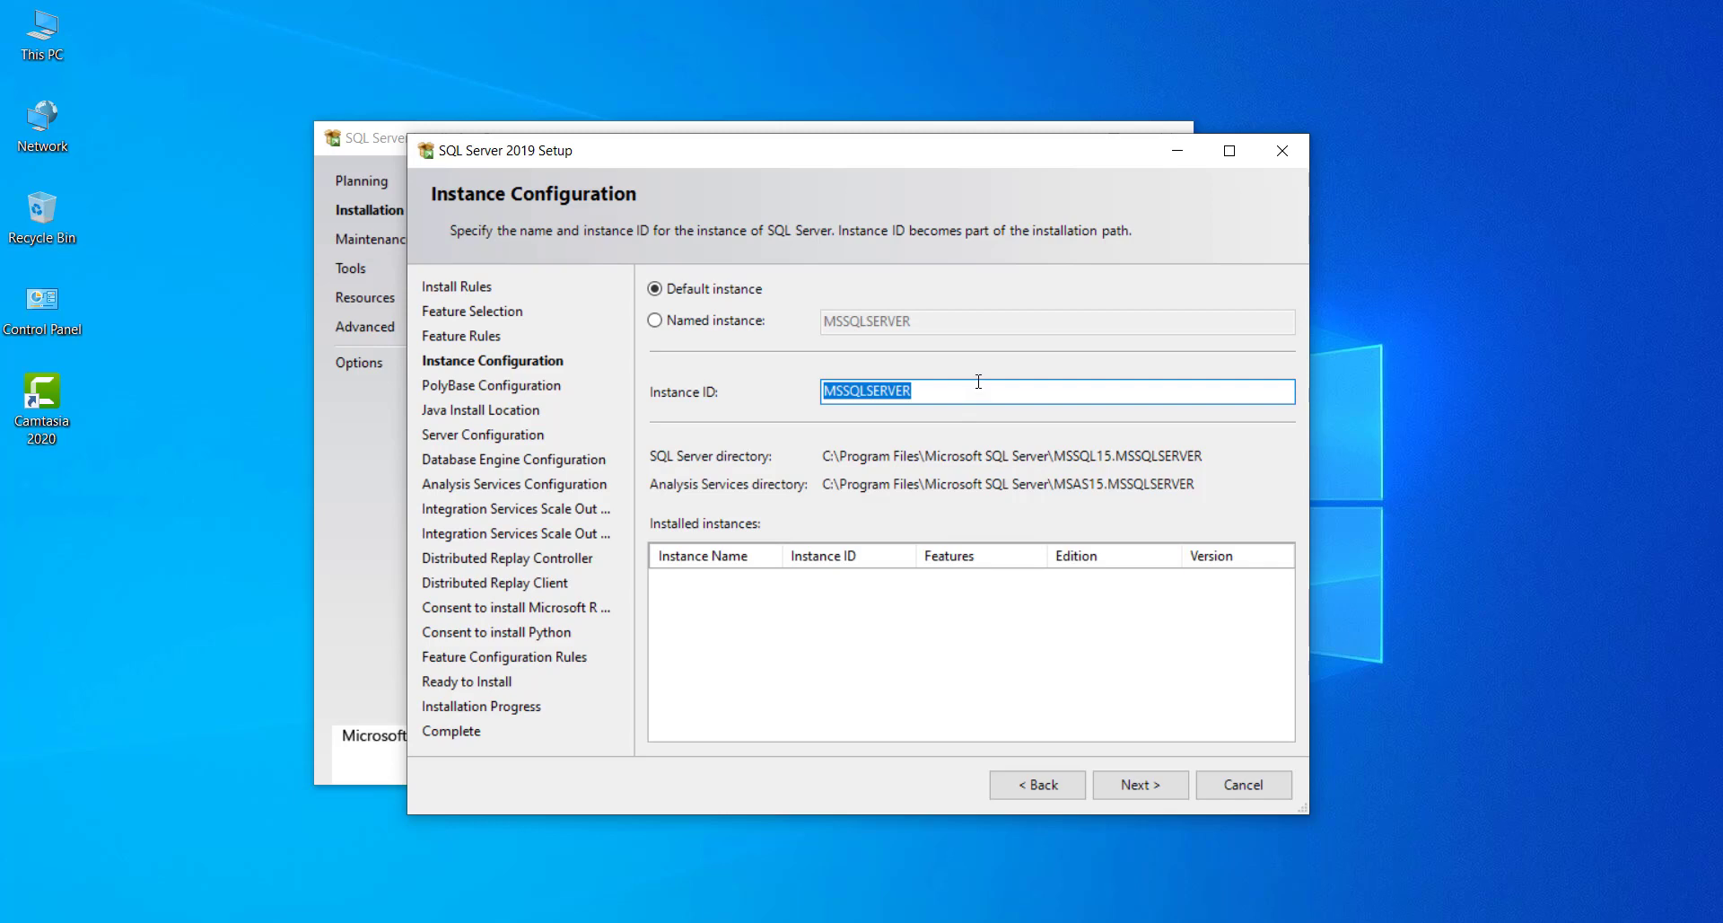
left_click(1138, 784)
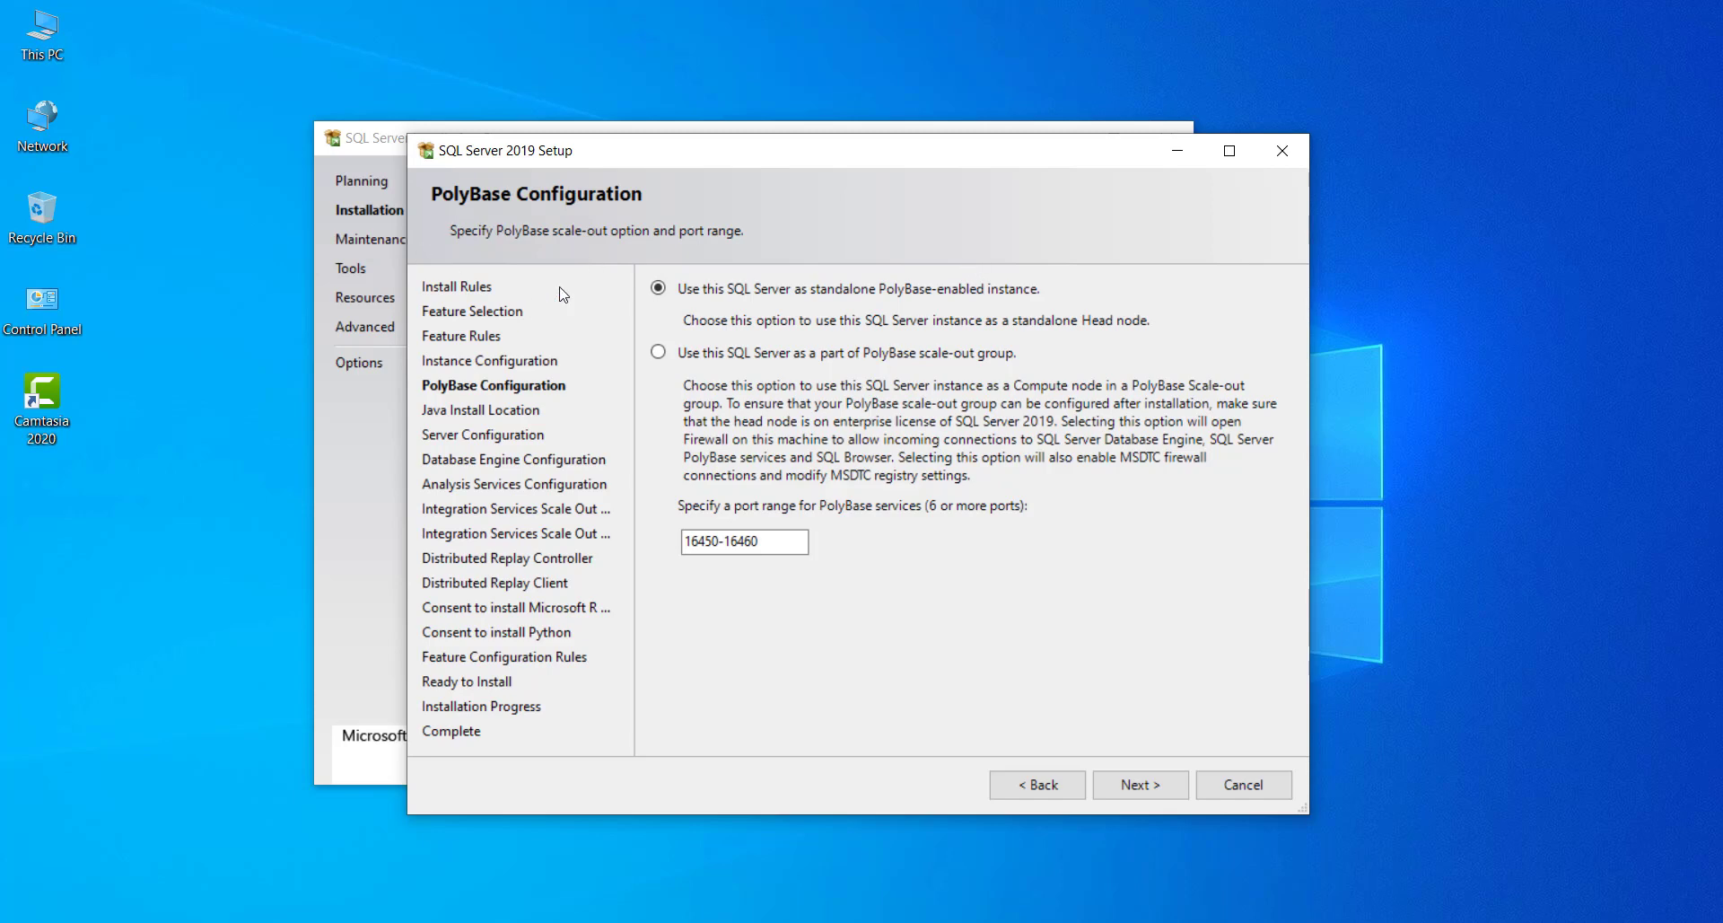
left_click(1154, 795)
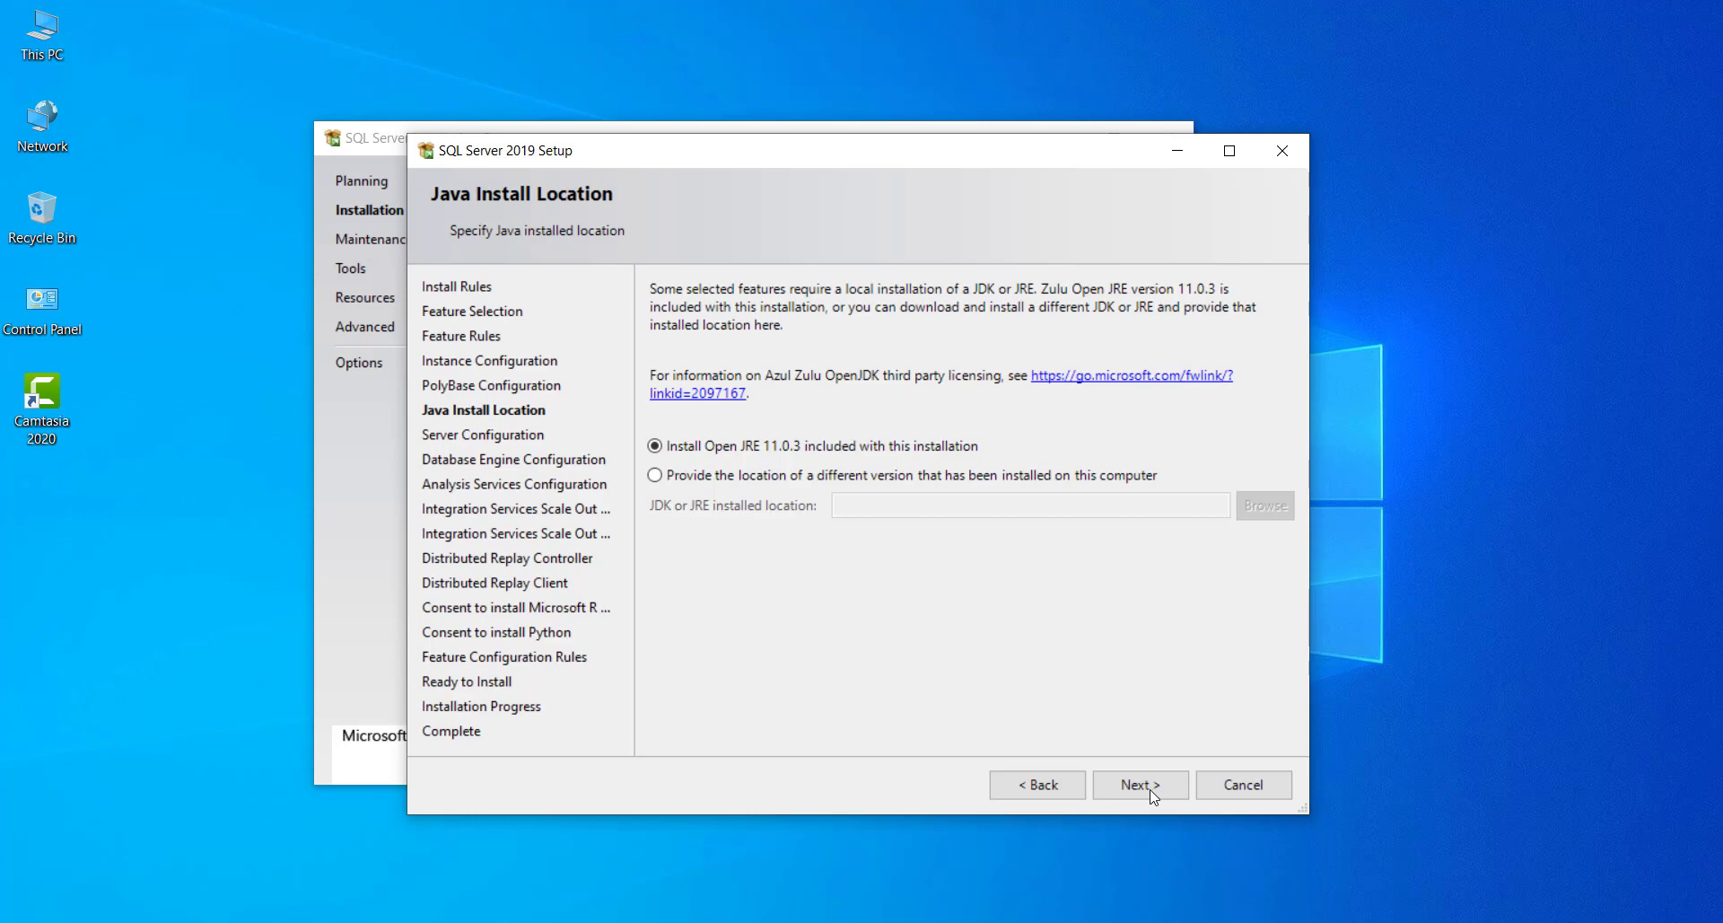
left_click(1145, 788)
left_click(1142, 788)
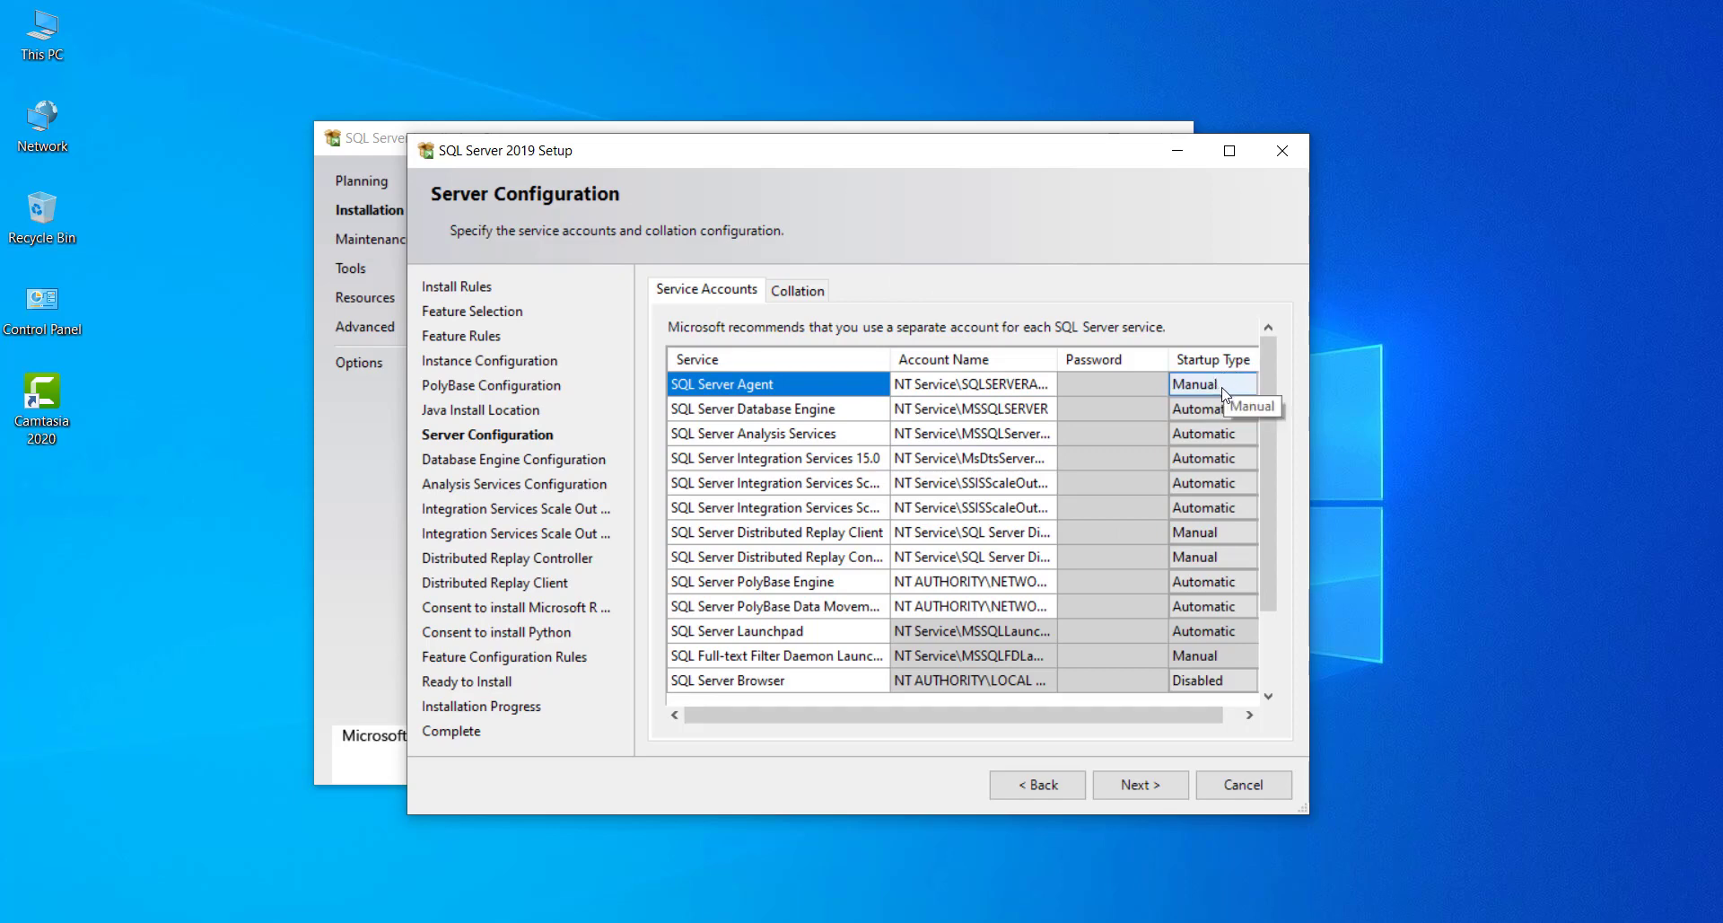
Step: Review the service accounts and startup types, keep their defaults and continue to the Database Engine configuration
scroll(1212, 503, "down", 2)
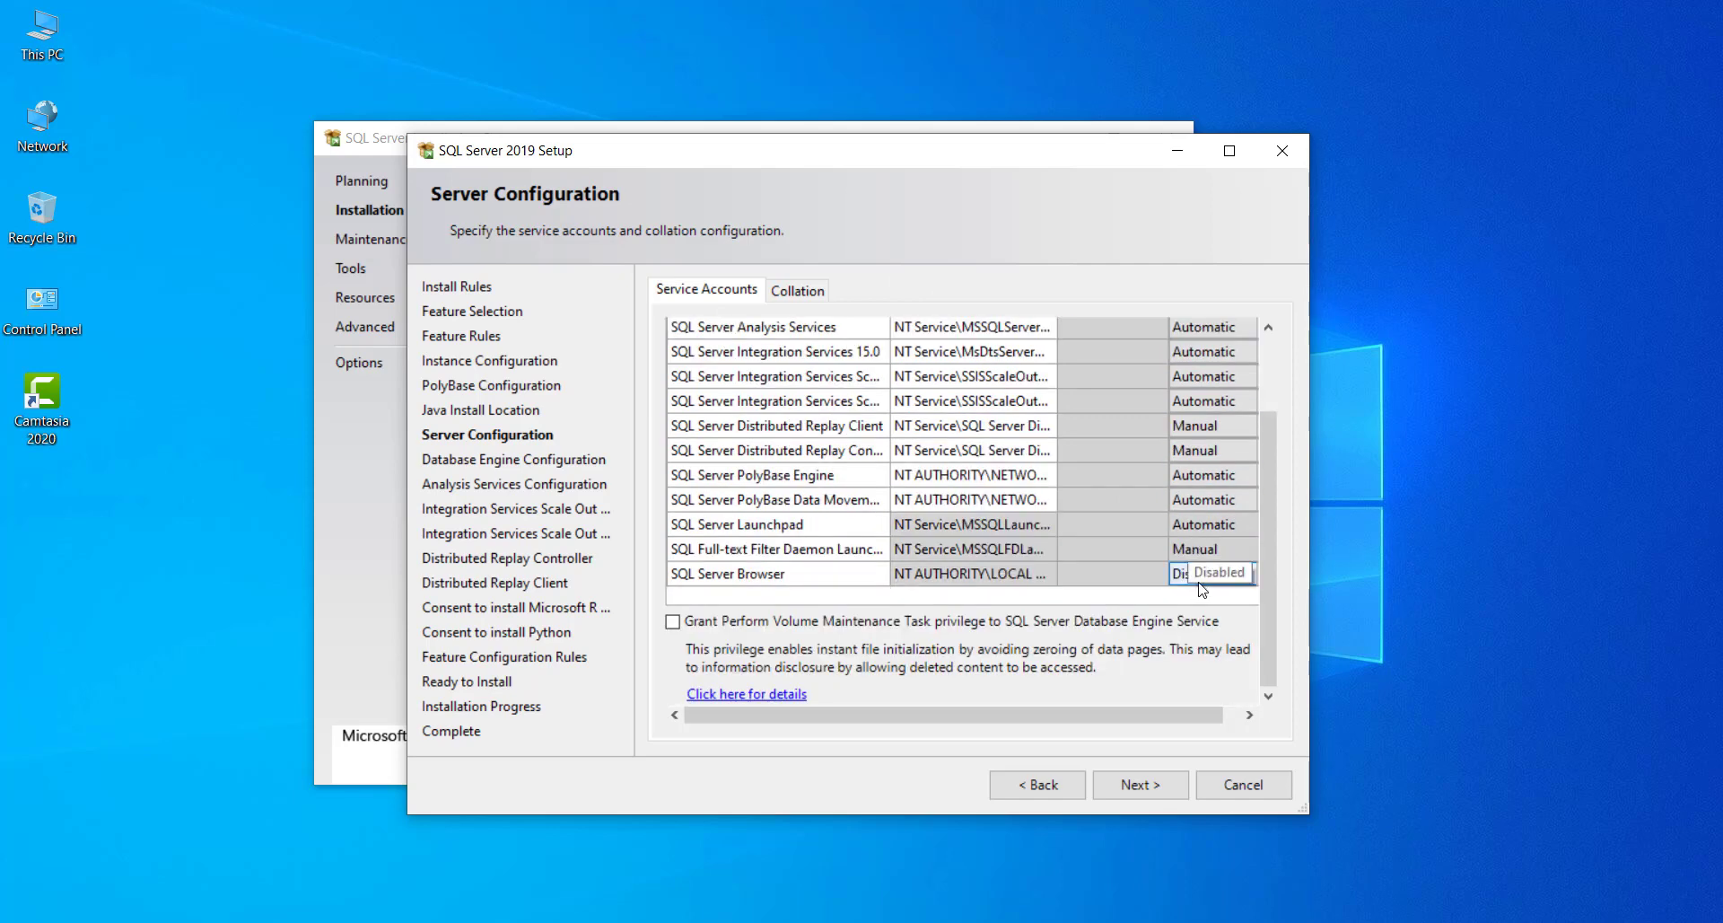
scroll(1165, 413, "up", 2)
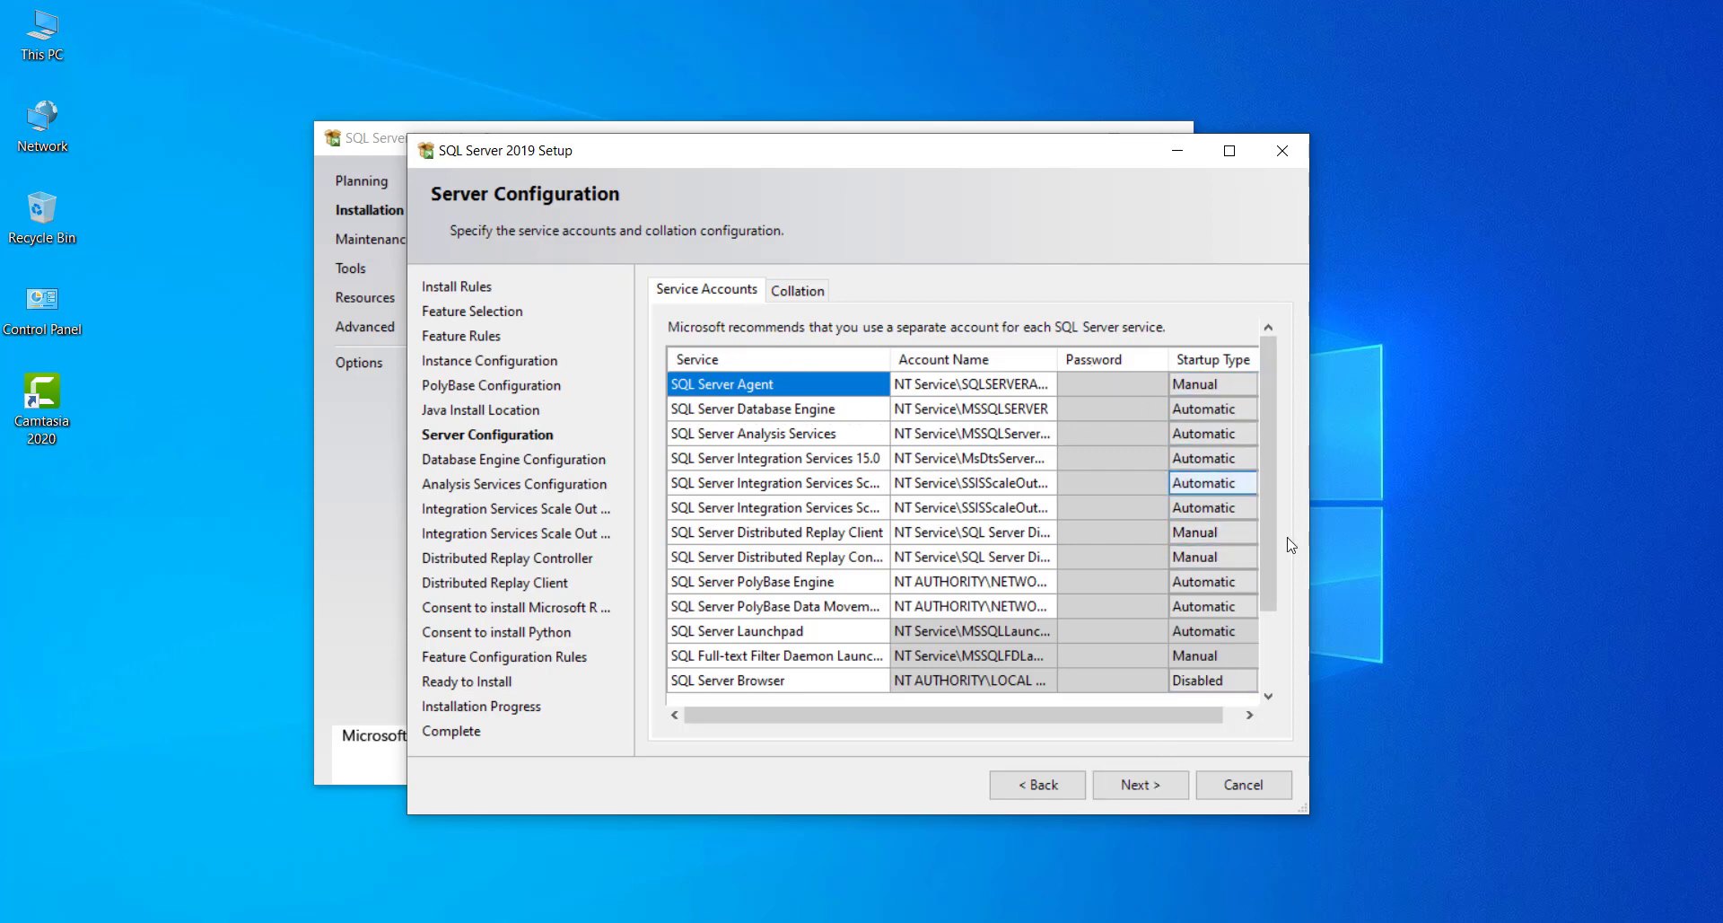
left_click(1158, 793)
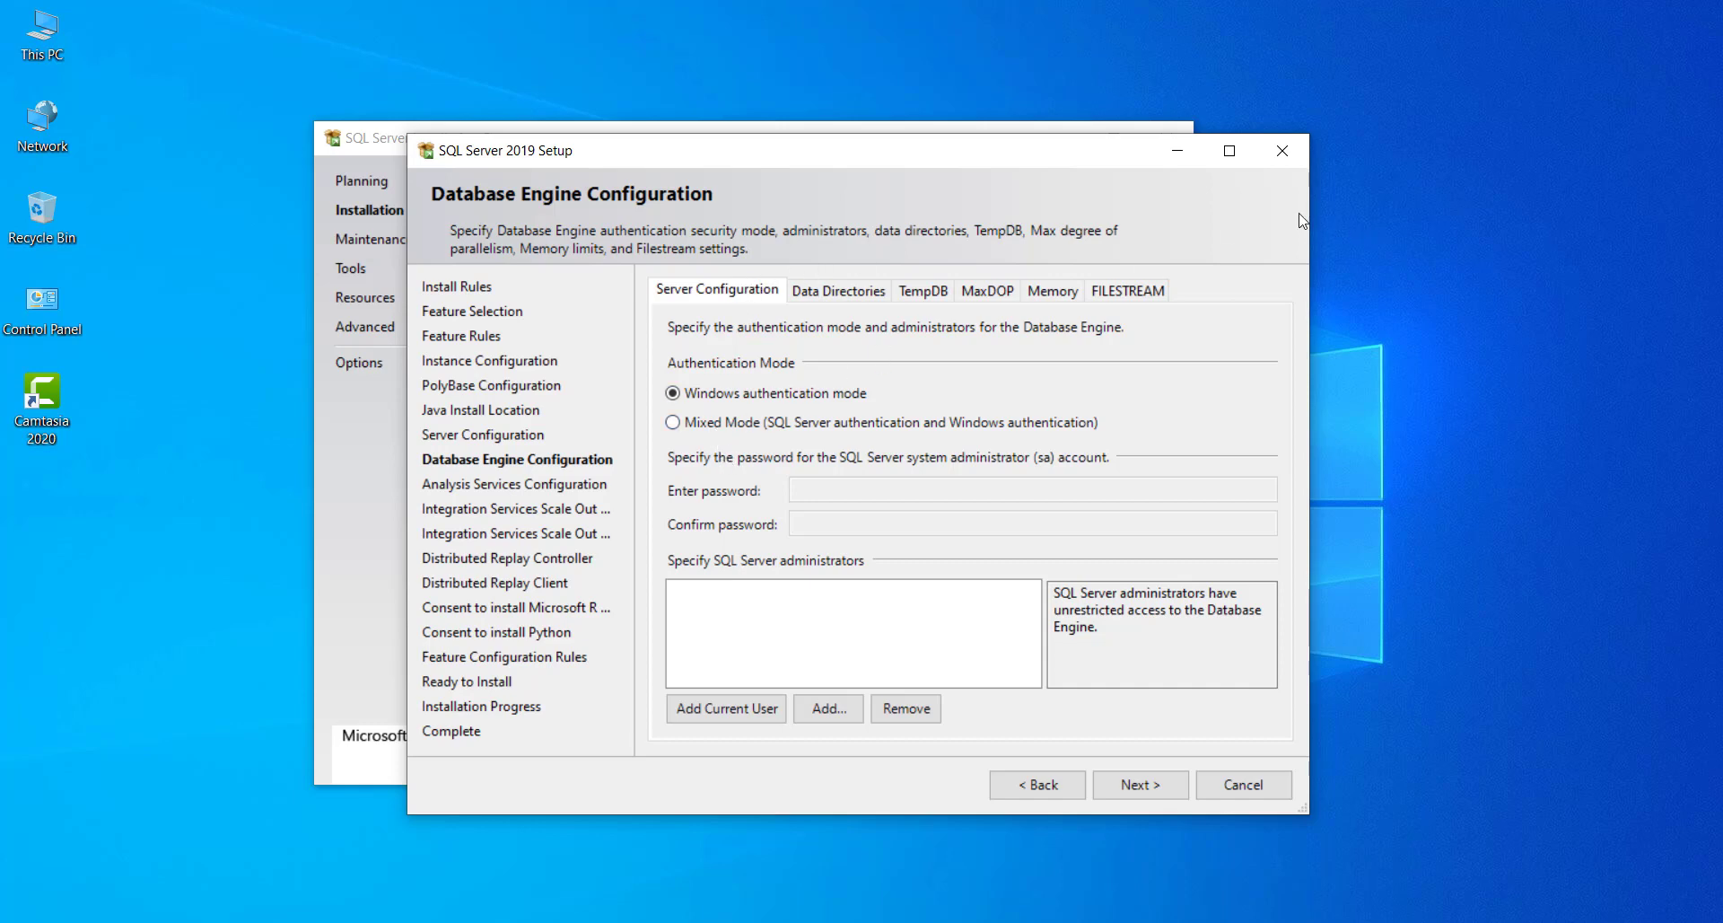
Step: Set the Database Engine authentication to Mixed Mode, then enter and confirm the sa account password
left_click(674, 426)
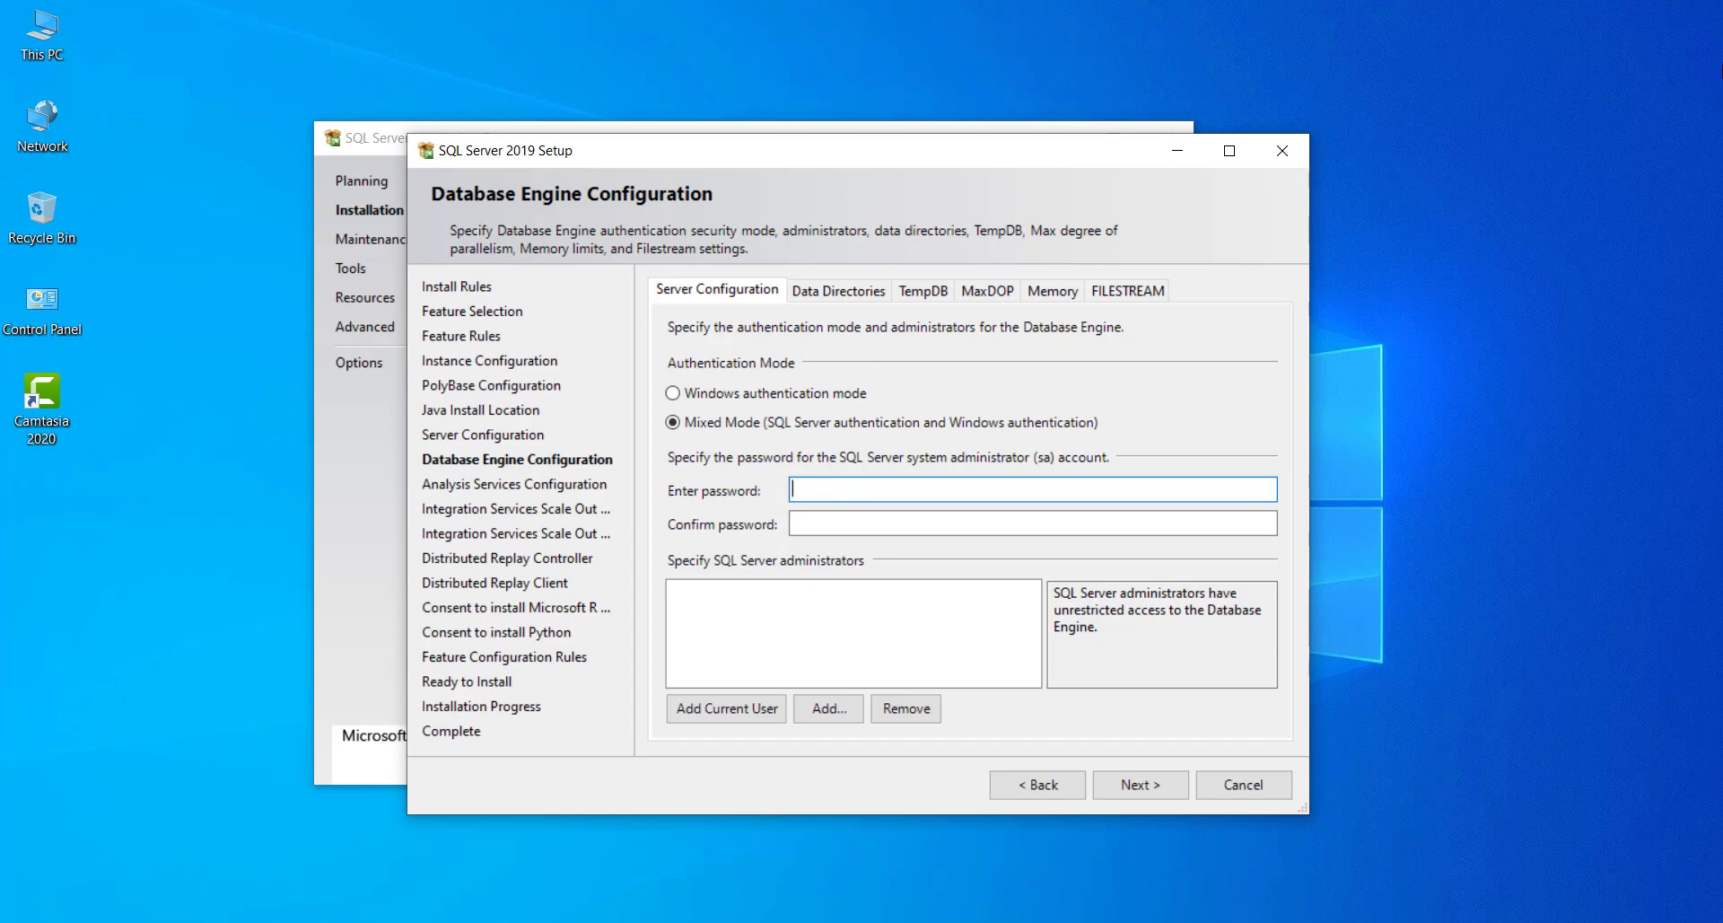
type("•••••••")
key("Tab")
type("••••••••")
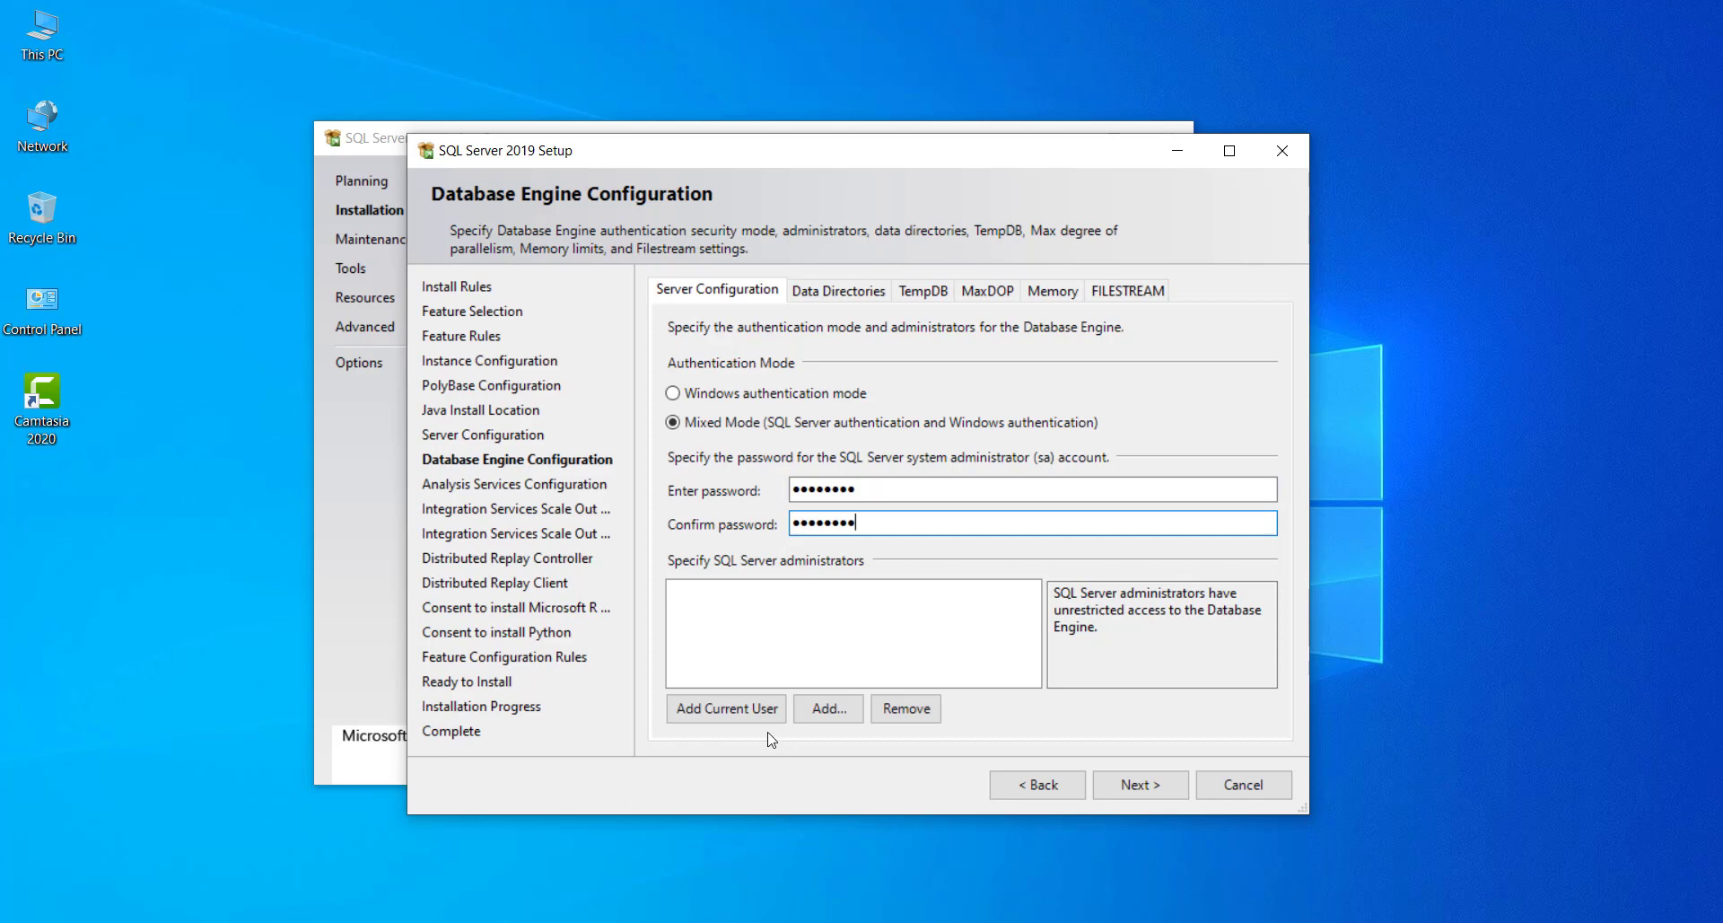
Step: Add the current user as administrator of the Database Engine and of Analysis Services, keeping Tabular Mode
left_click(737, 710)
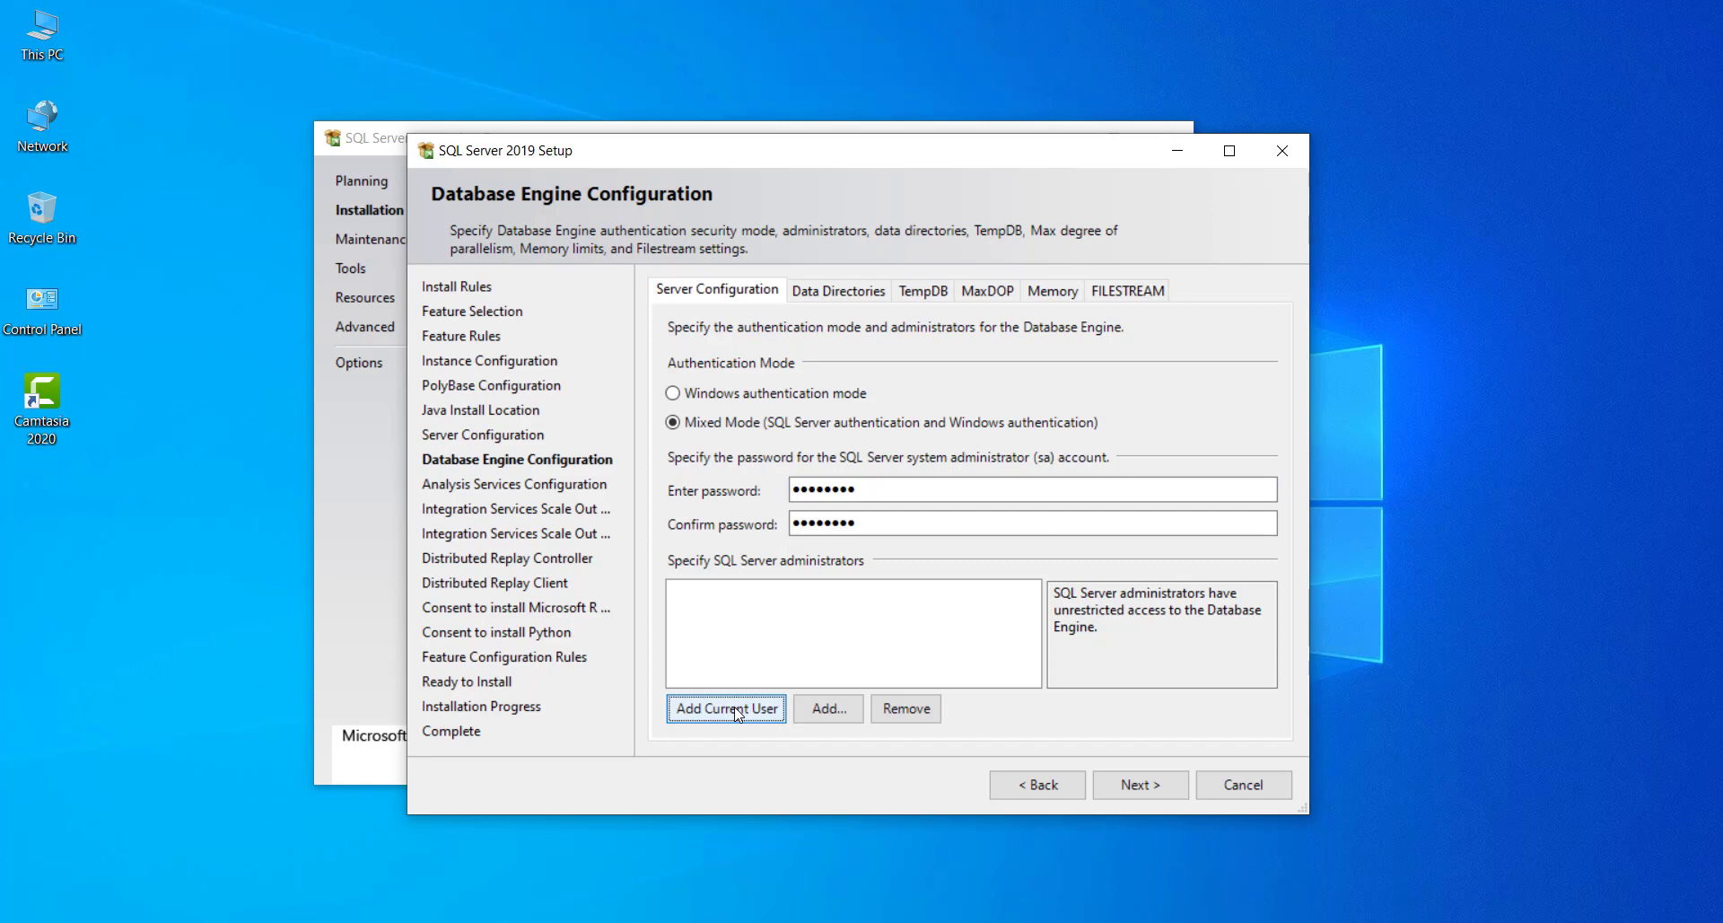
left_click(737, 710)
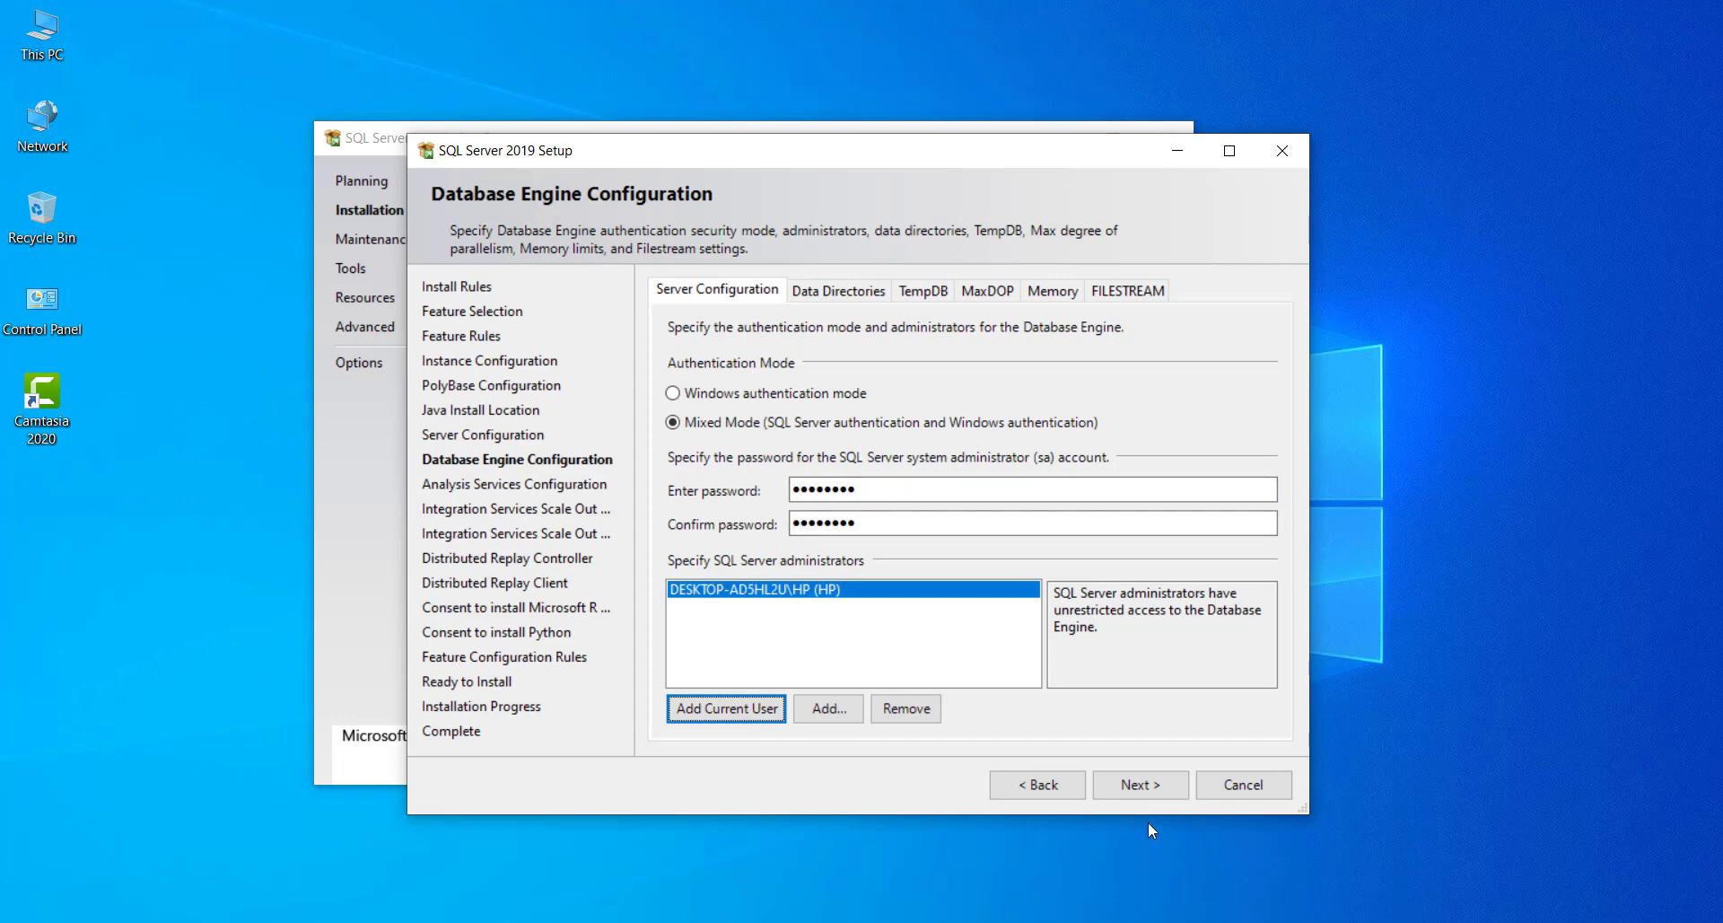
left_click(1144, 789)
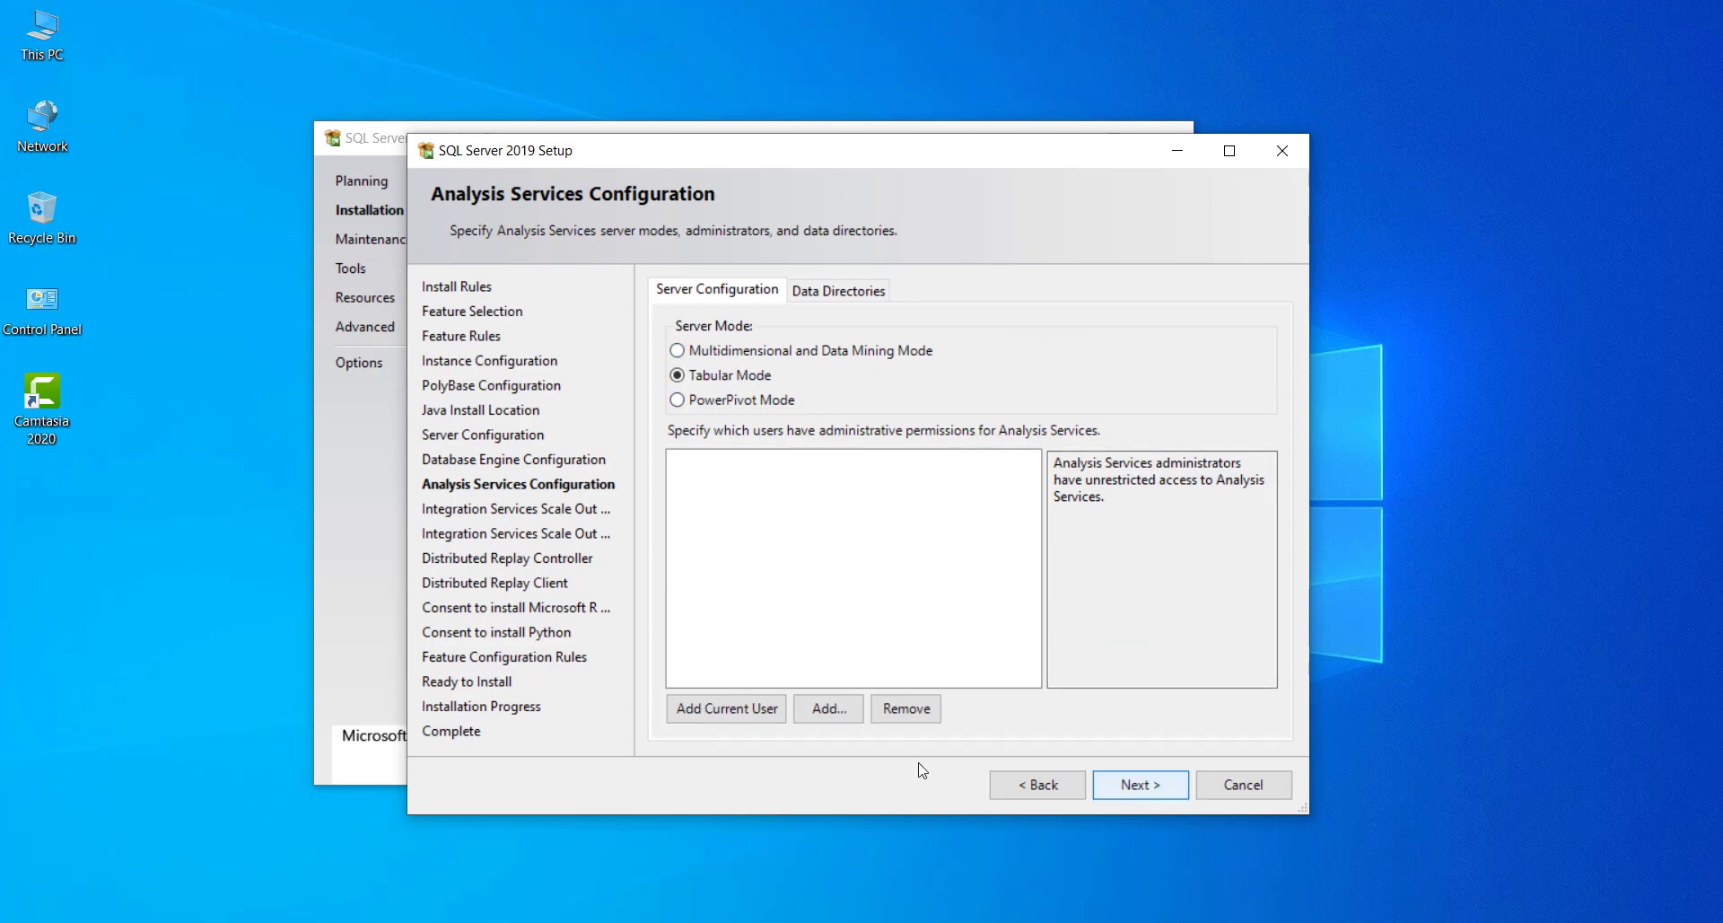
left_click(747, 718)
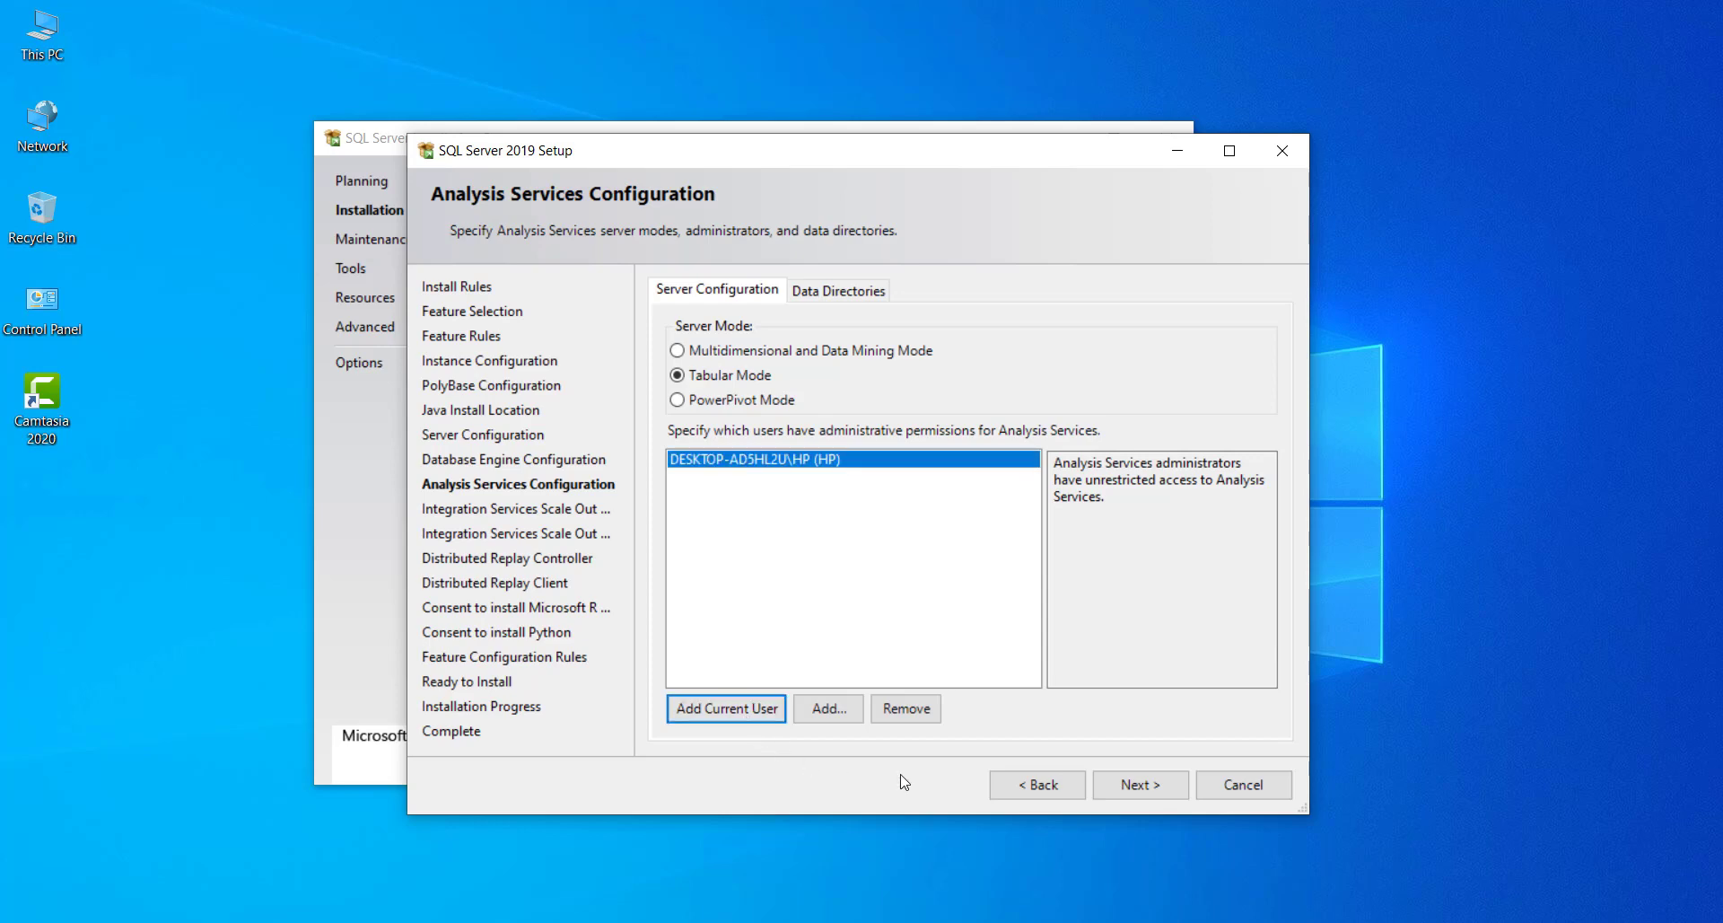
left_click(1140, 789)
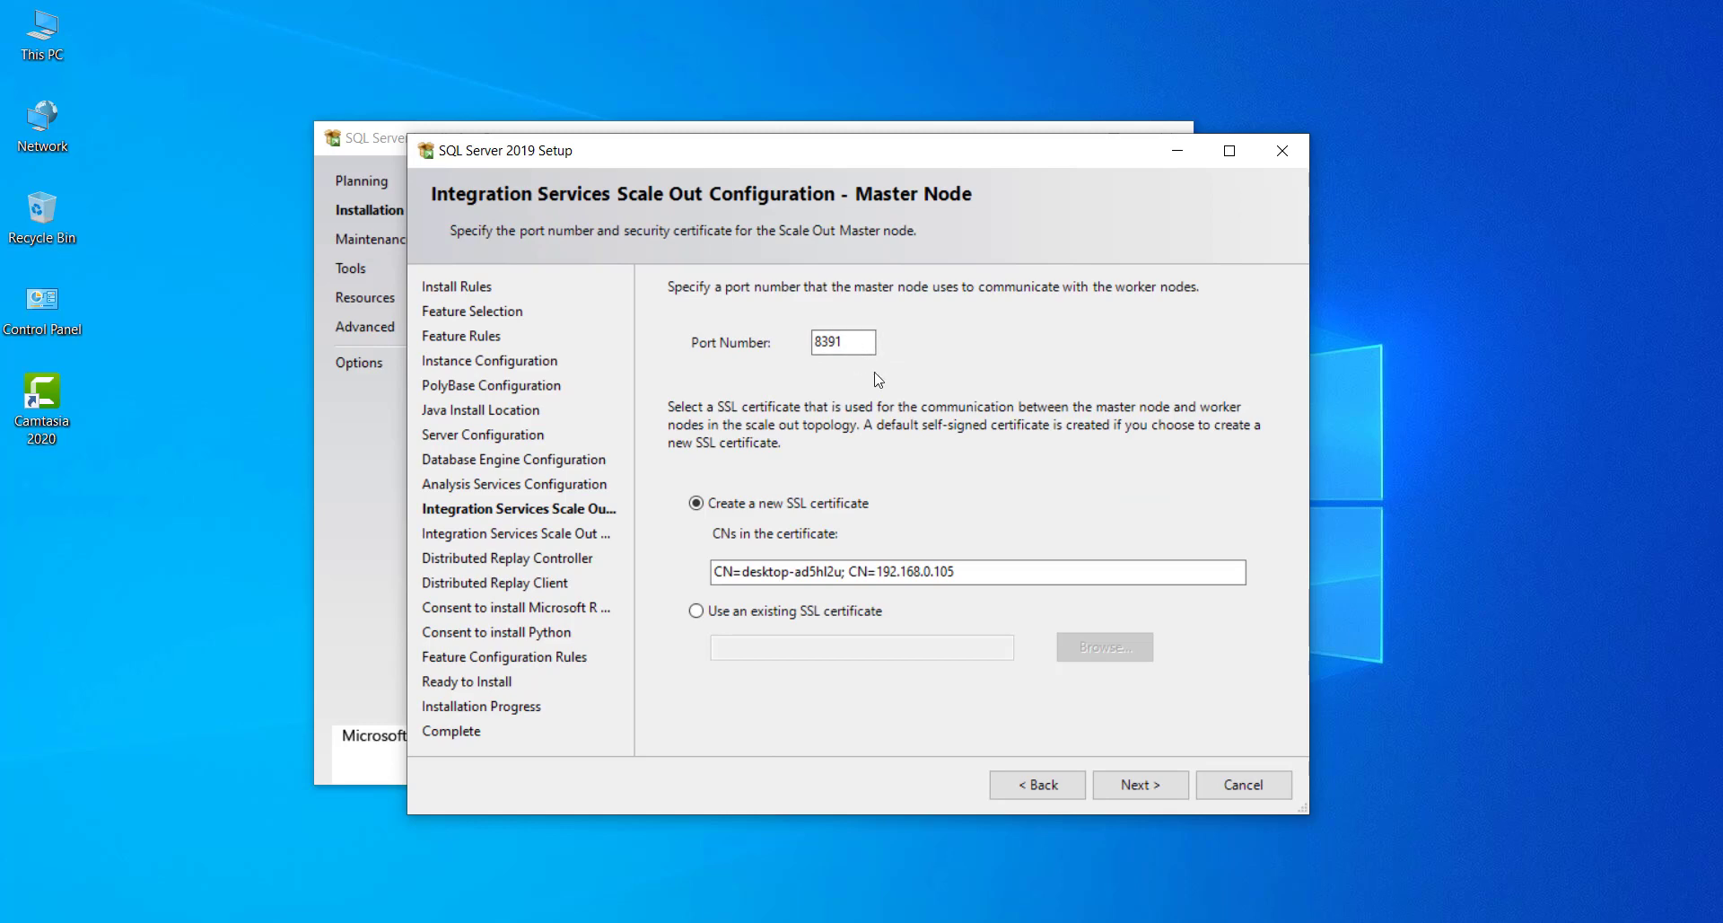
Step: Keep the default Scale Out master and worker node settings and grant the current user Distributed Replay Controller permissions
left_click(1125, 790)
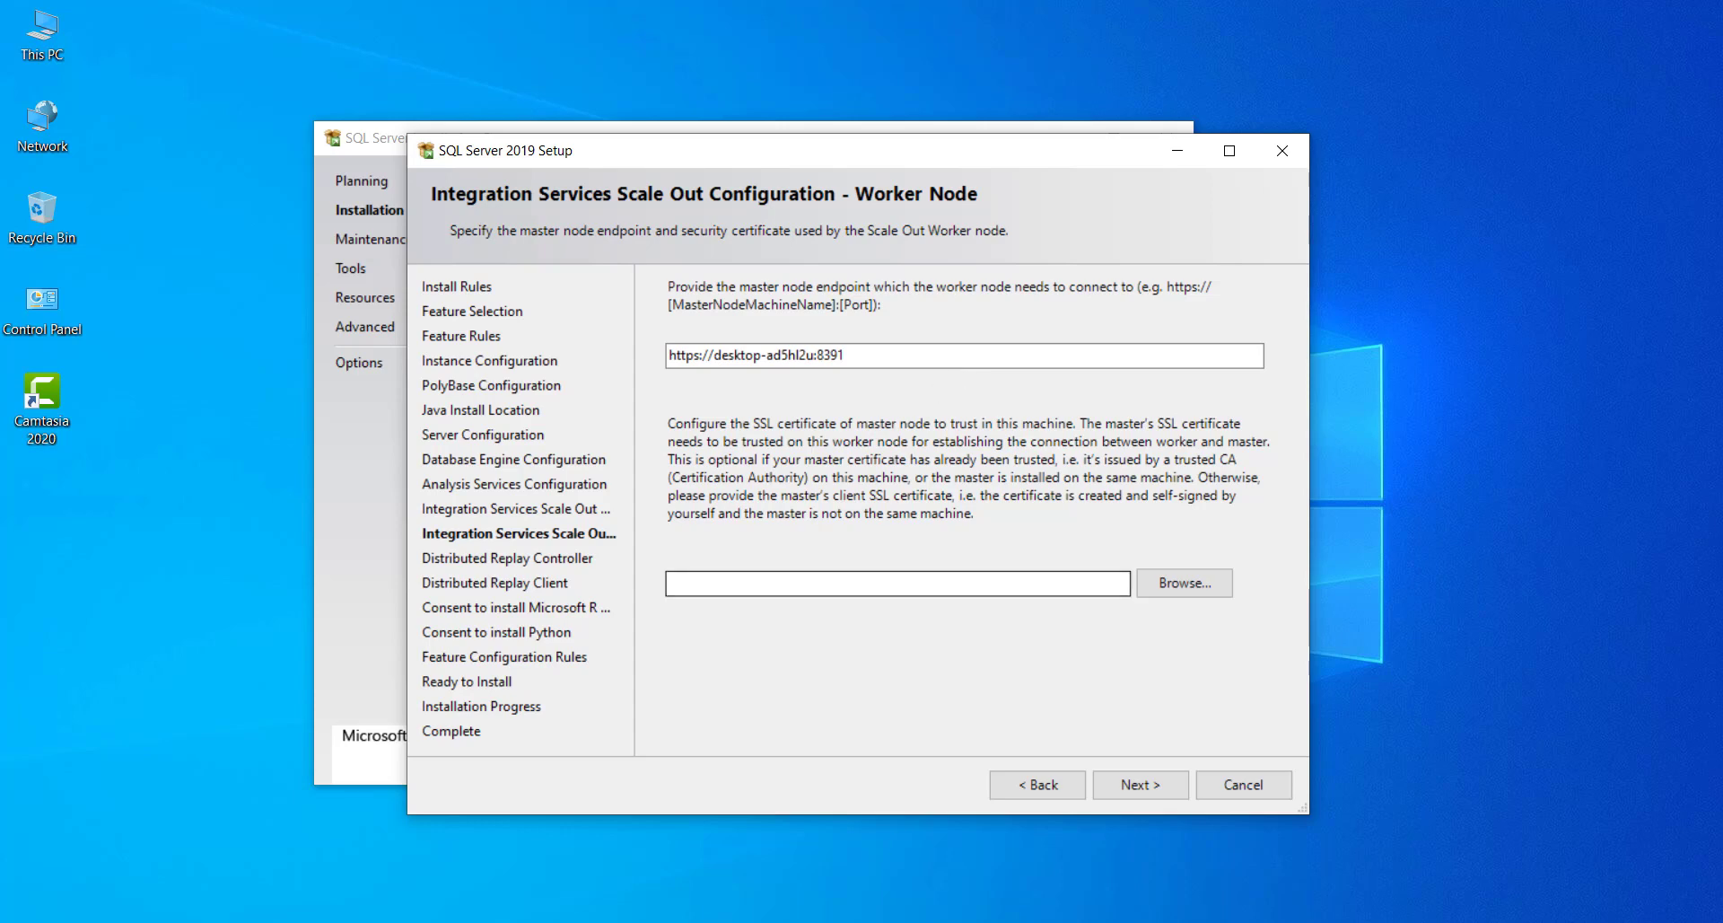
left_click(1140, 789)
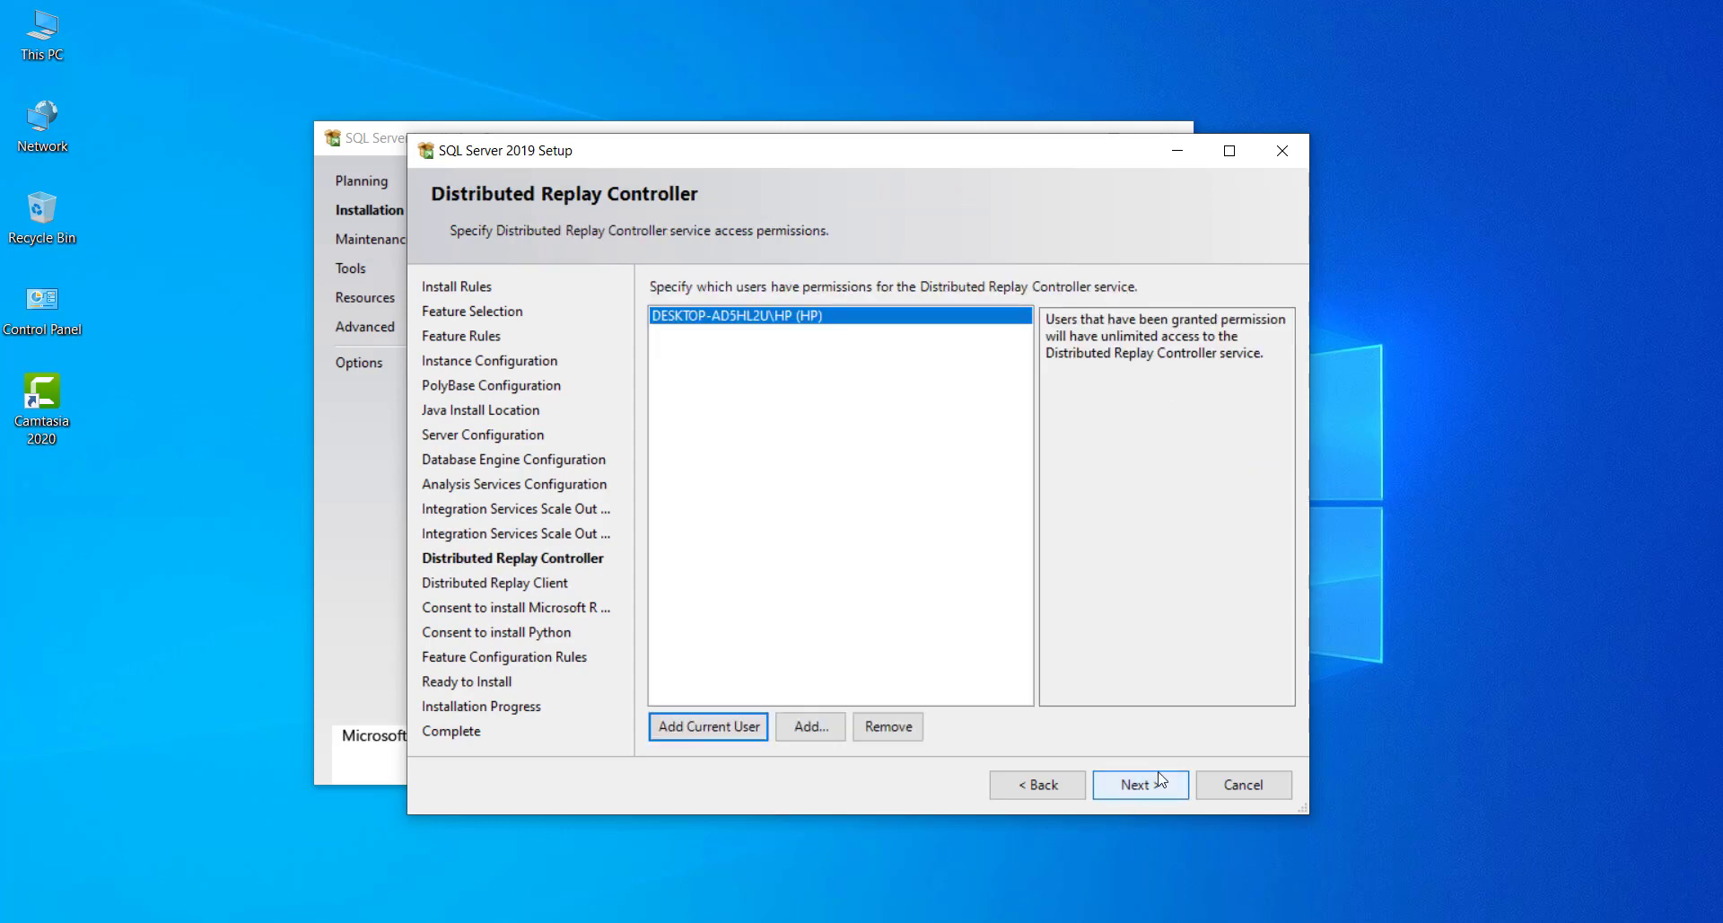
left_click(1156, 782)
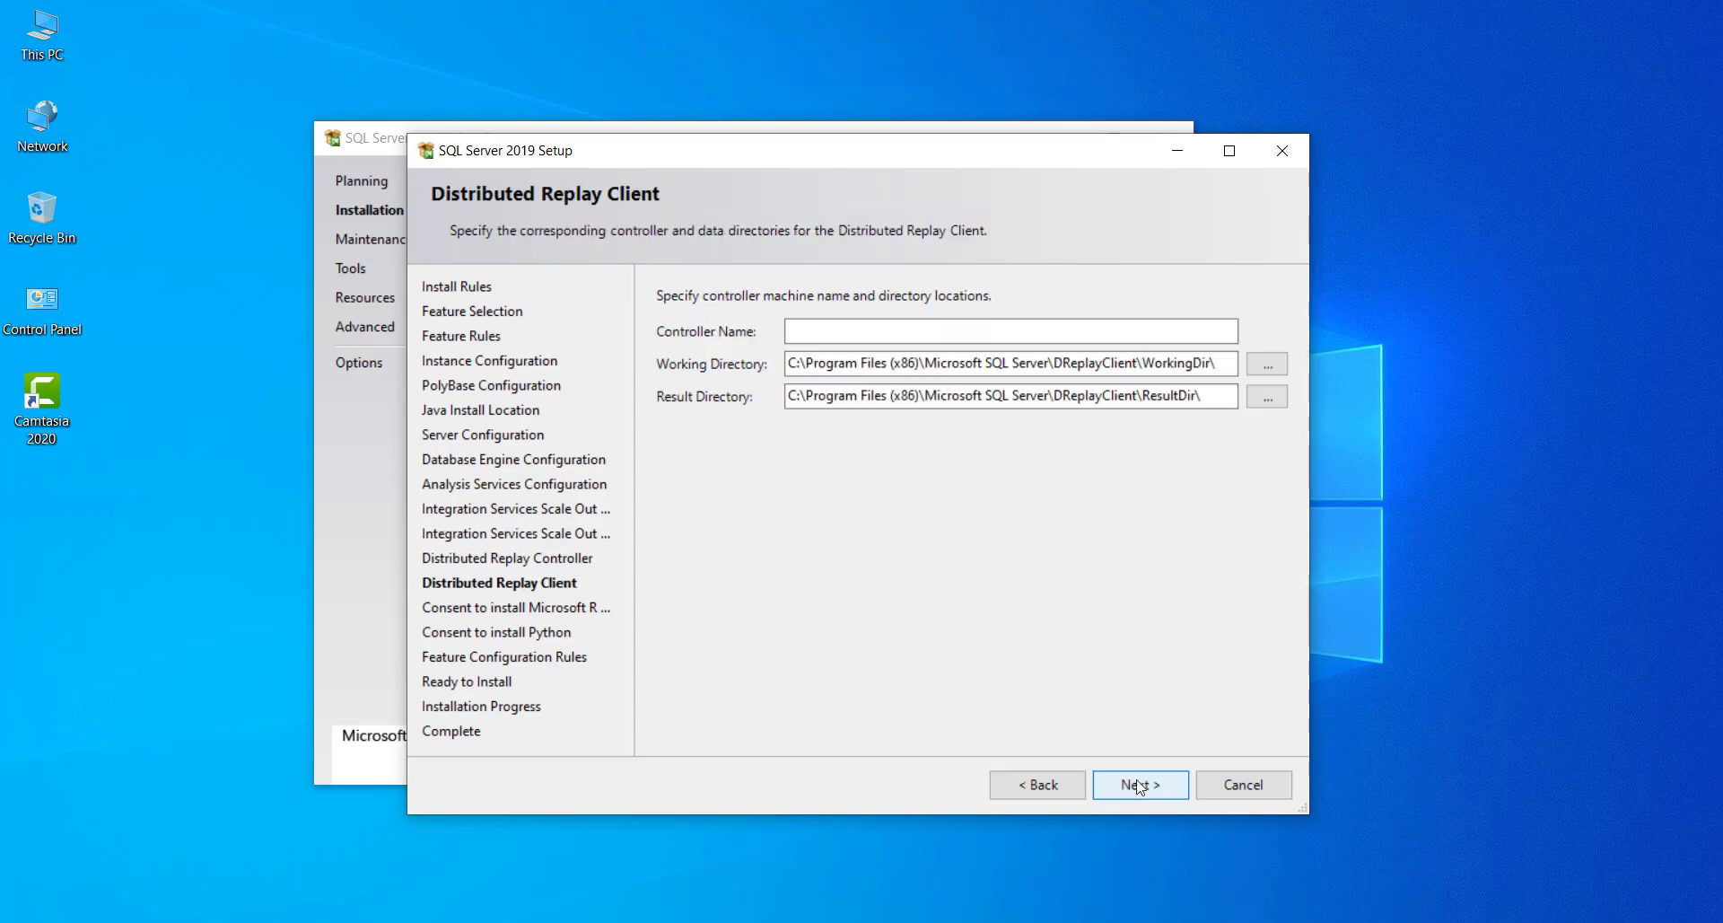
Step: Keep the default Distributed Replay Client directories and consent to installing Microsoft R Open
left_click(1134, 783)
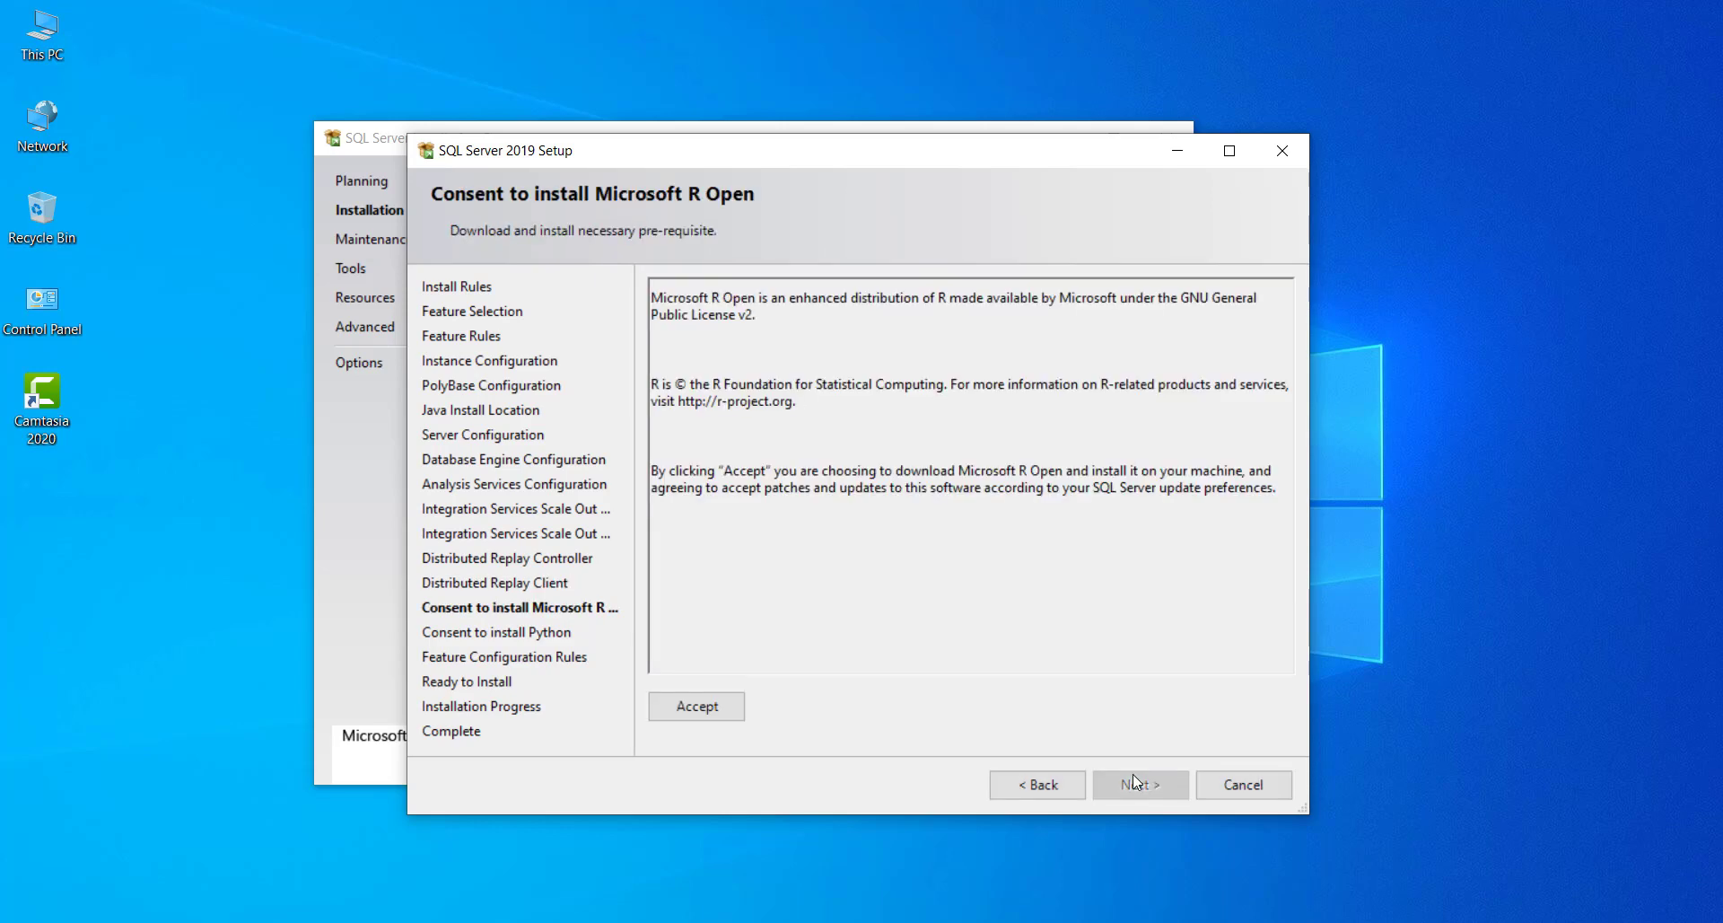
left_click(723, 708)
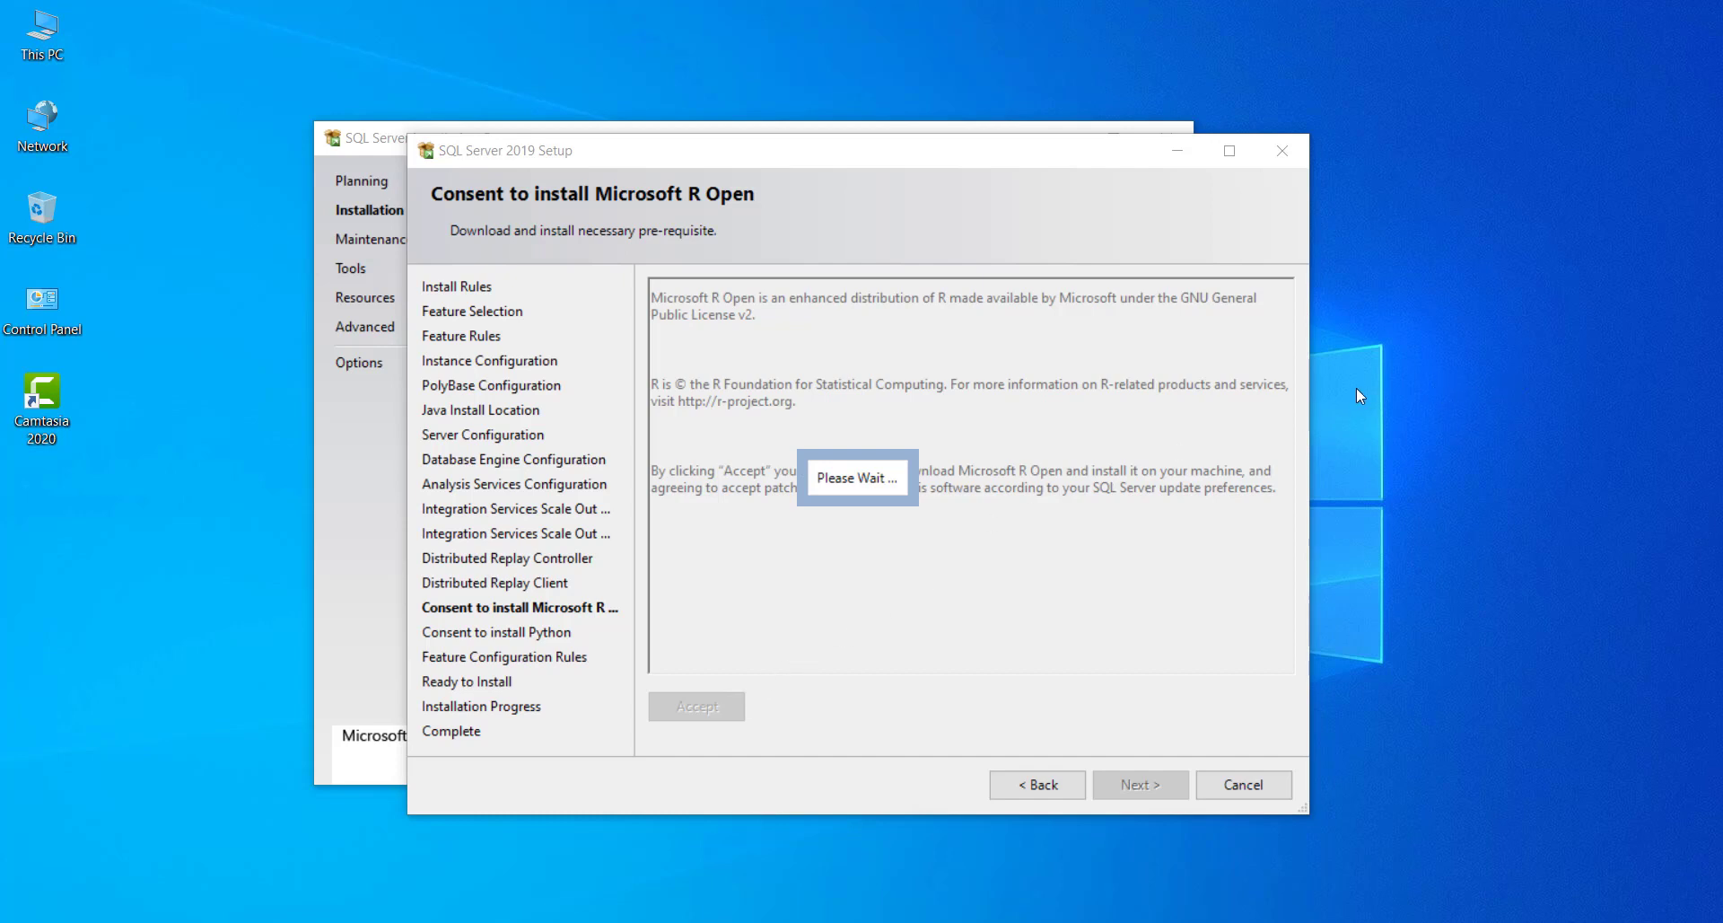
Step: Consent to installing Python and continue to the Ready to Install summary
key("Return")
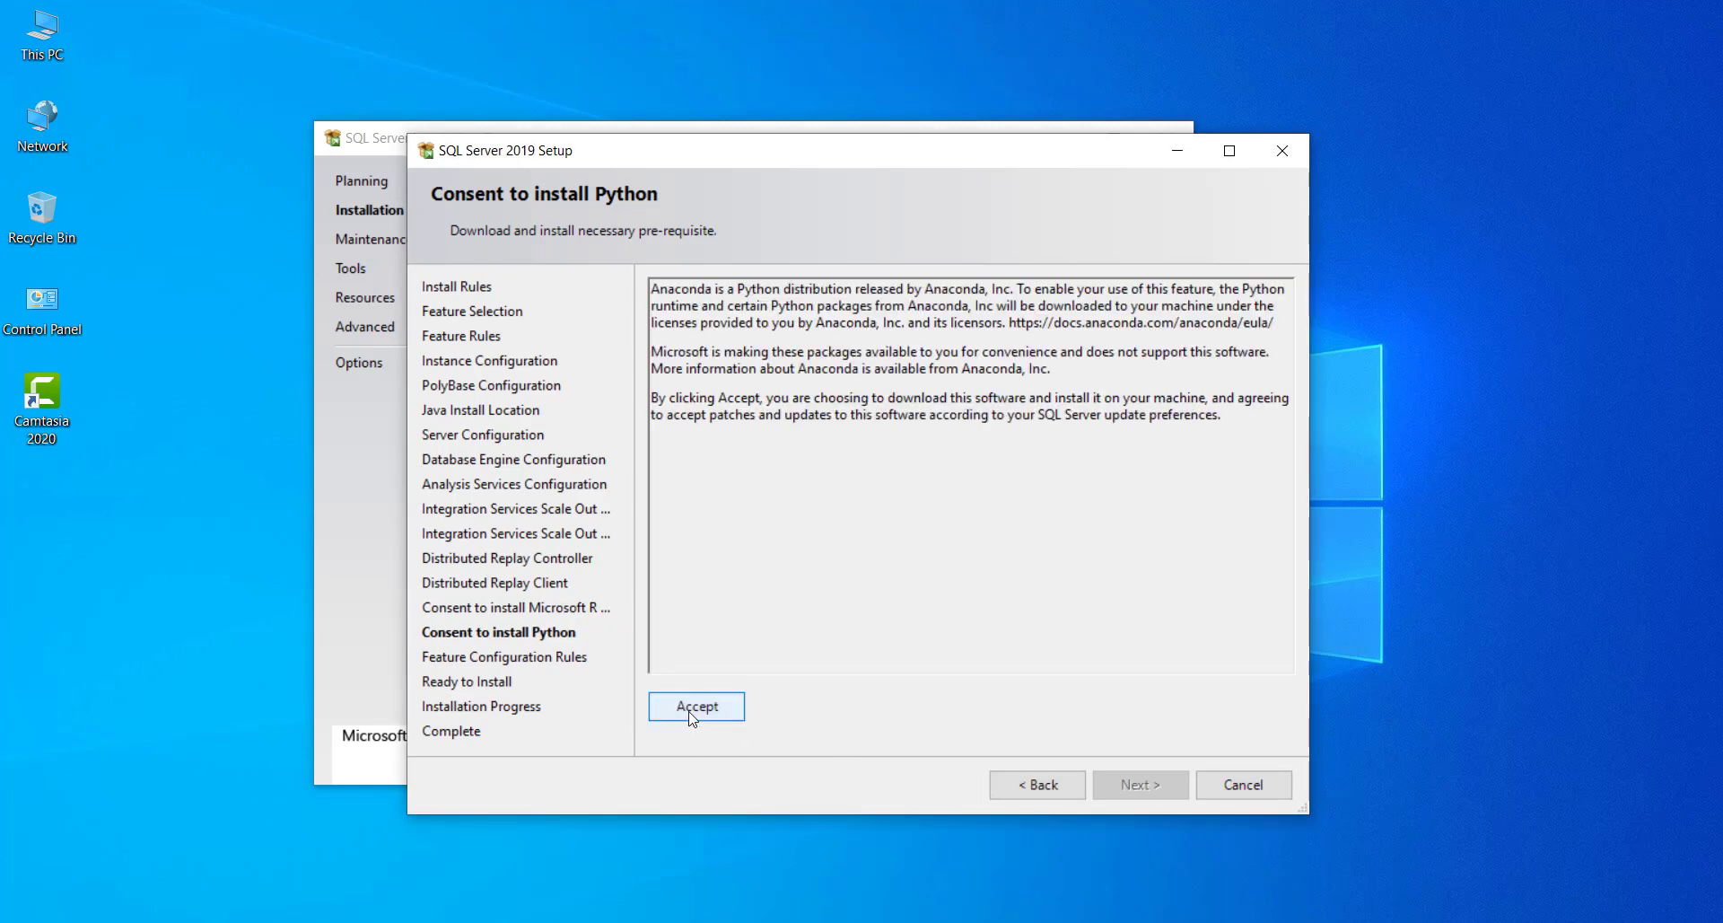
left_click(691, 714)
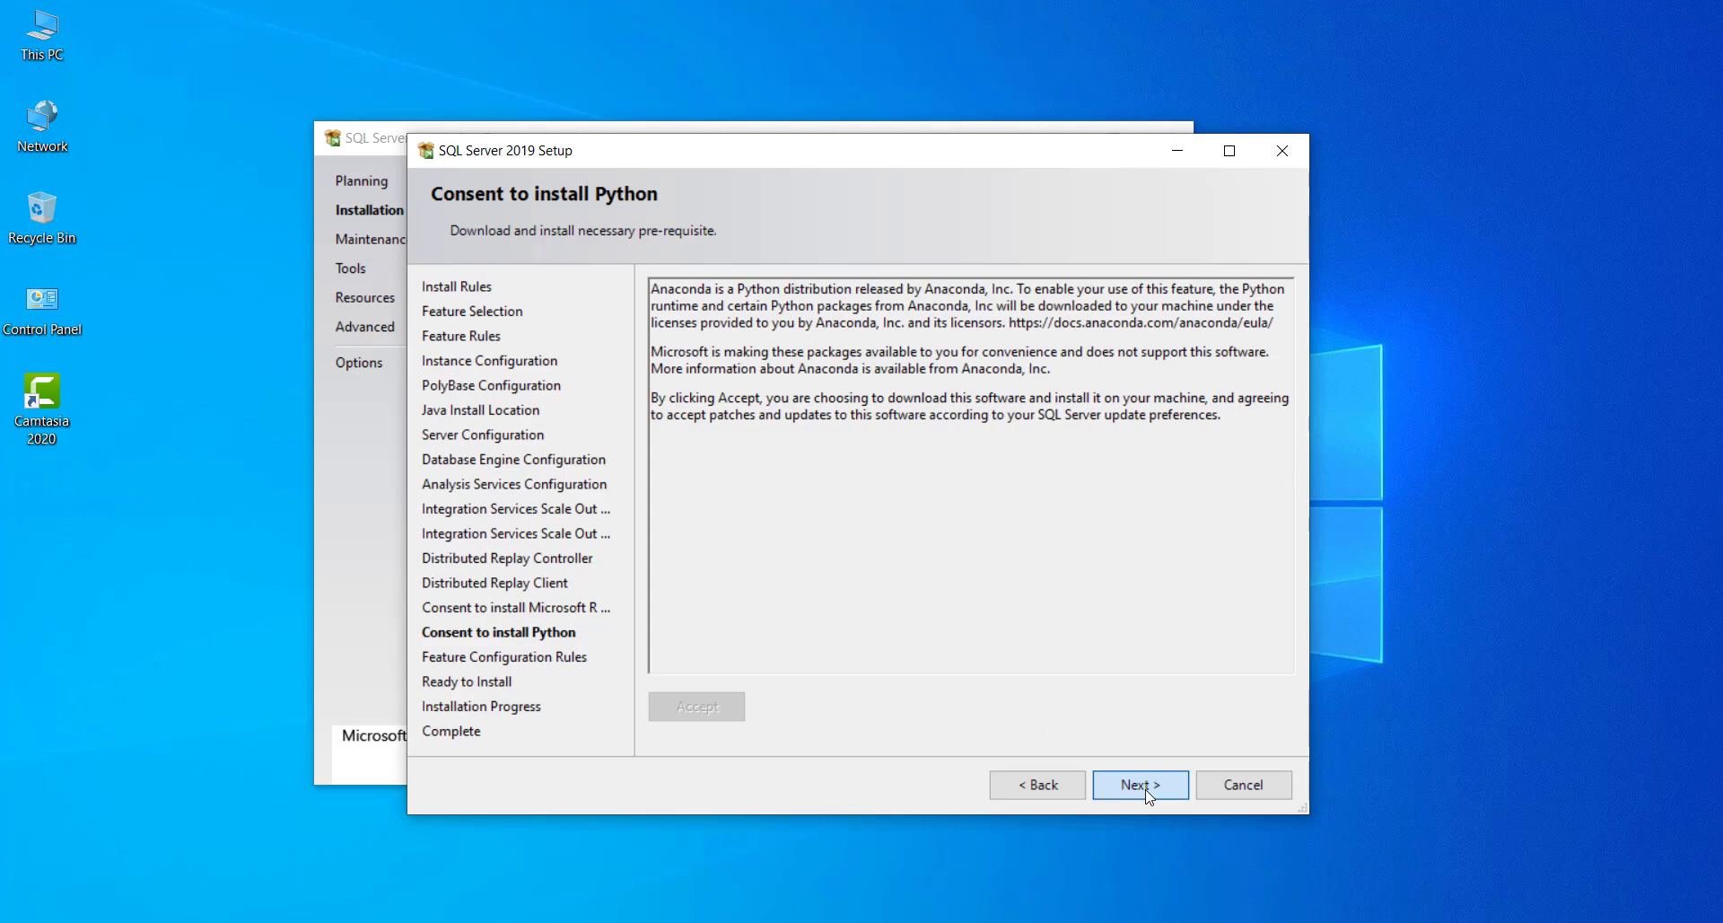
left_click(1146, 791)
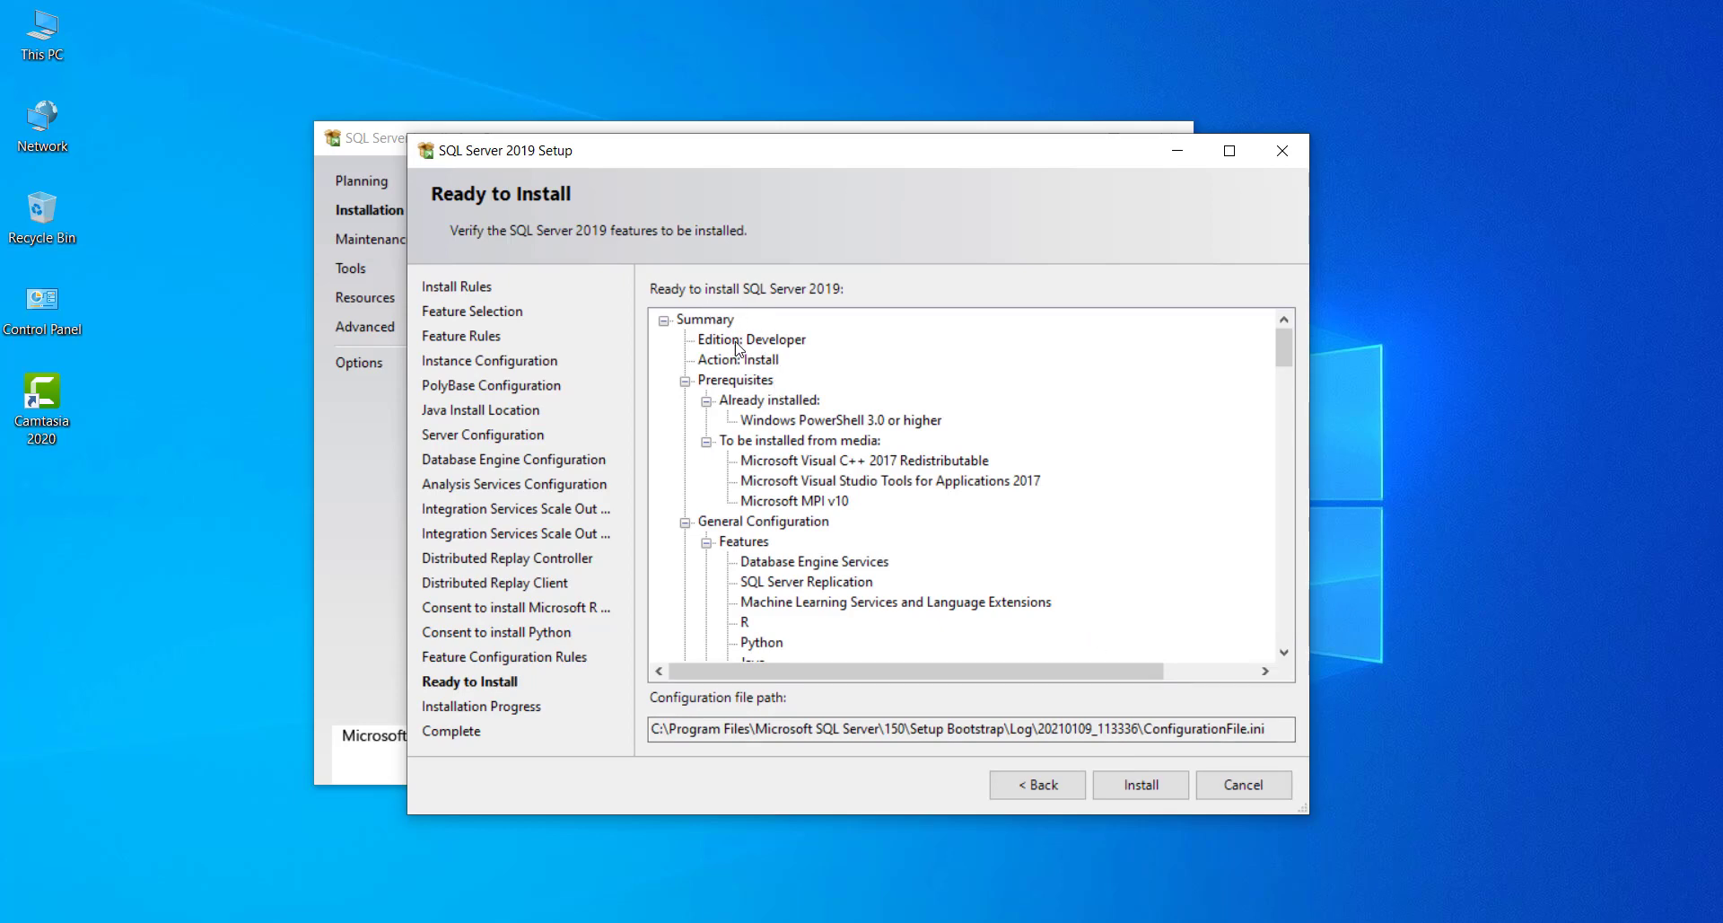
Step: Review the summary of features and service configuration, and start the SQL Server 2019 installation
scroll(792, 442, "down", 6)
scroll(779, 411, "up", 3)
scroll(779, 411, "down", 18)
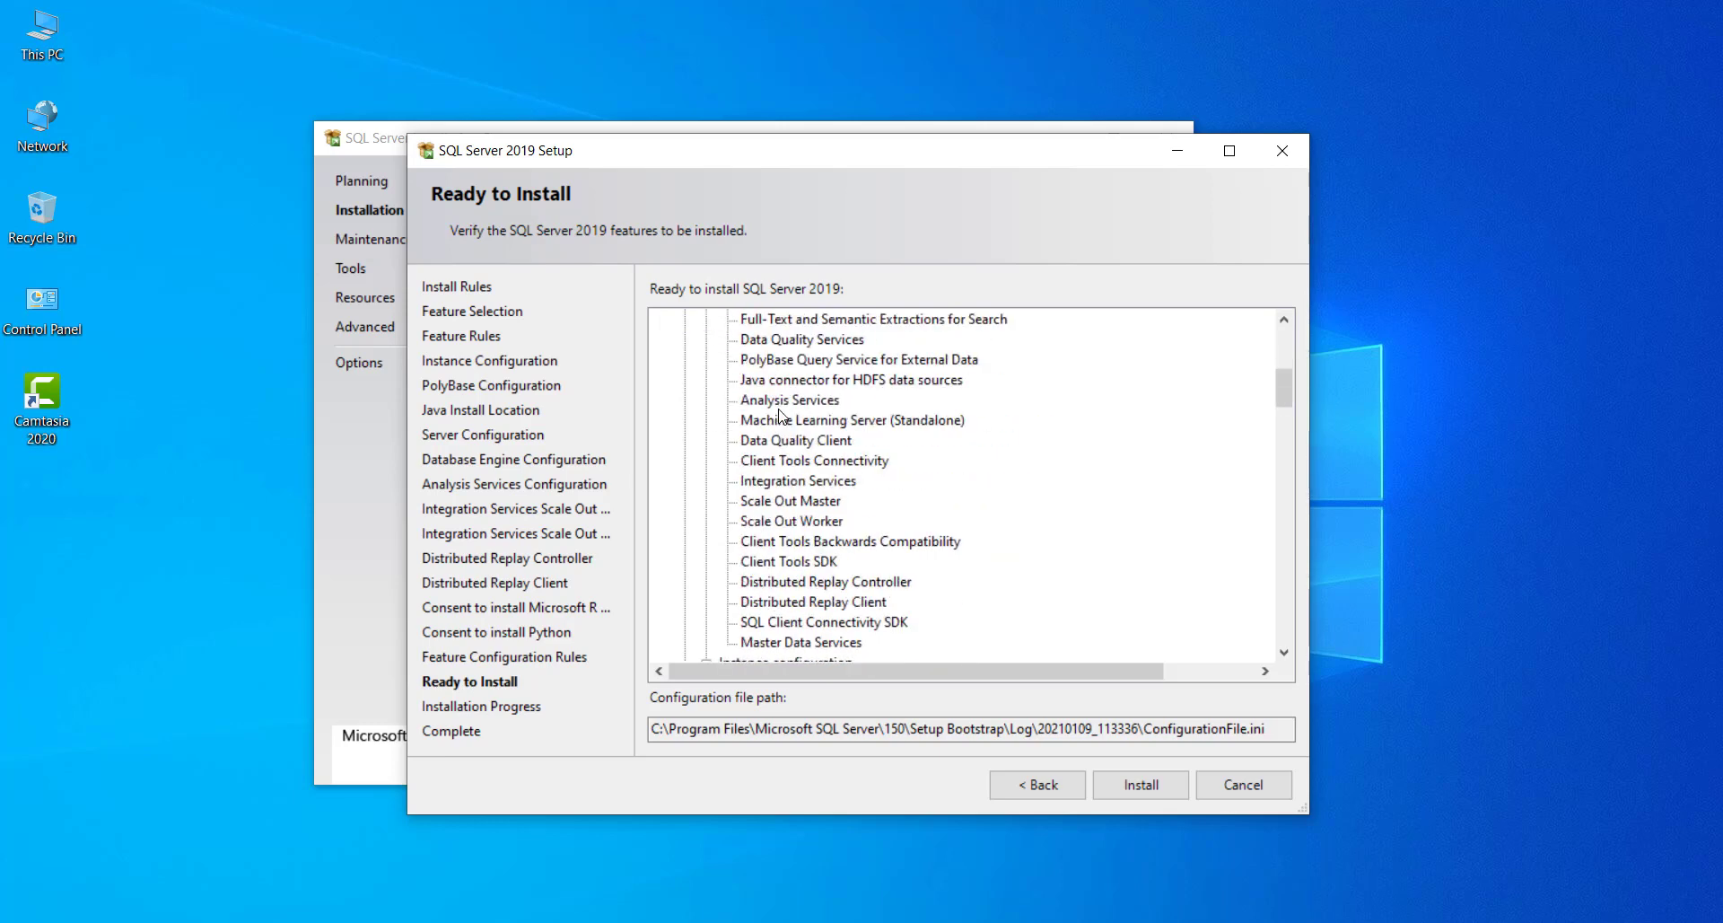
scroll(806, 492, "down", 15)
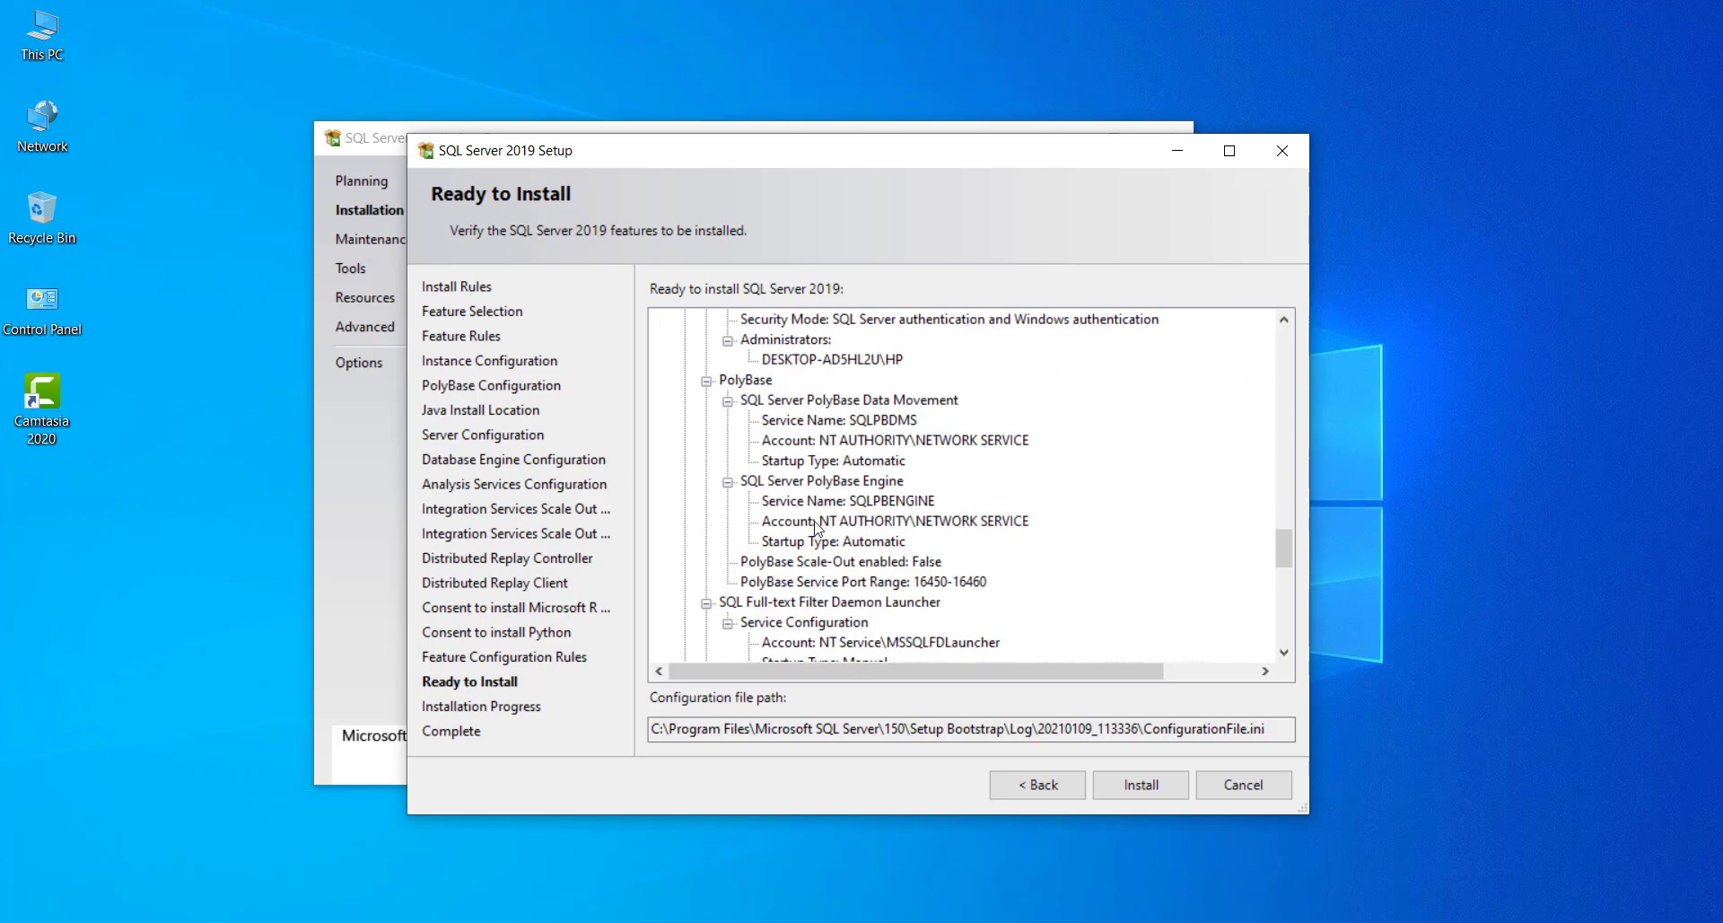
left_click(1142, 788)
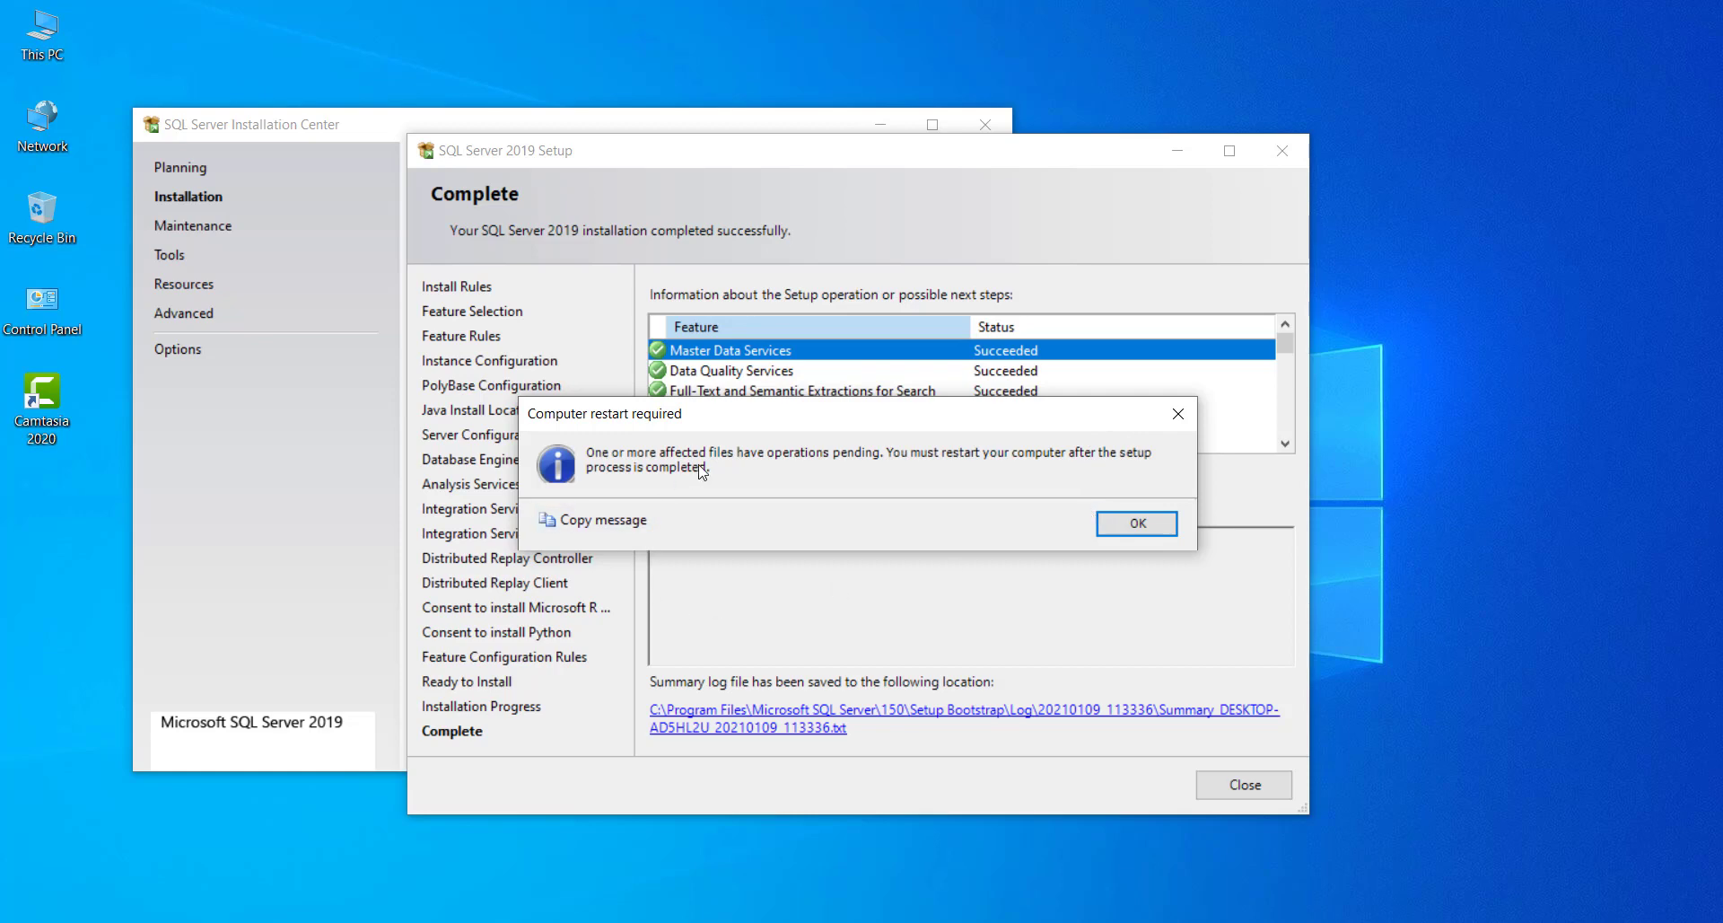
Step: Acknowledge the restart notice, check the installation status of each feature, and close the completed setup wizard
key("Return")
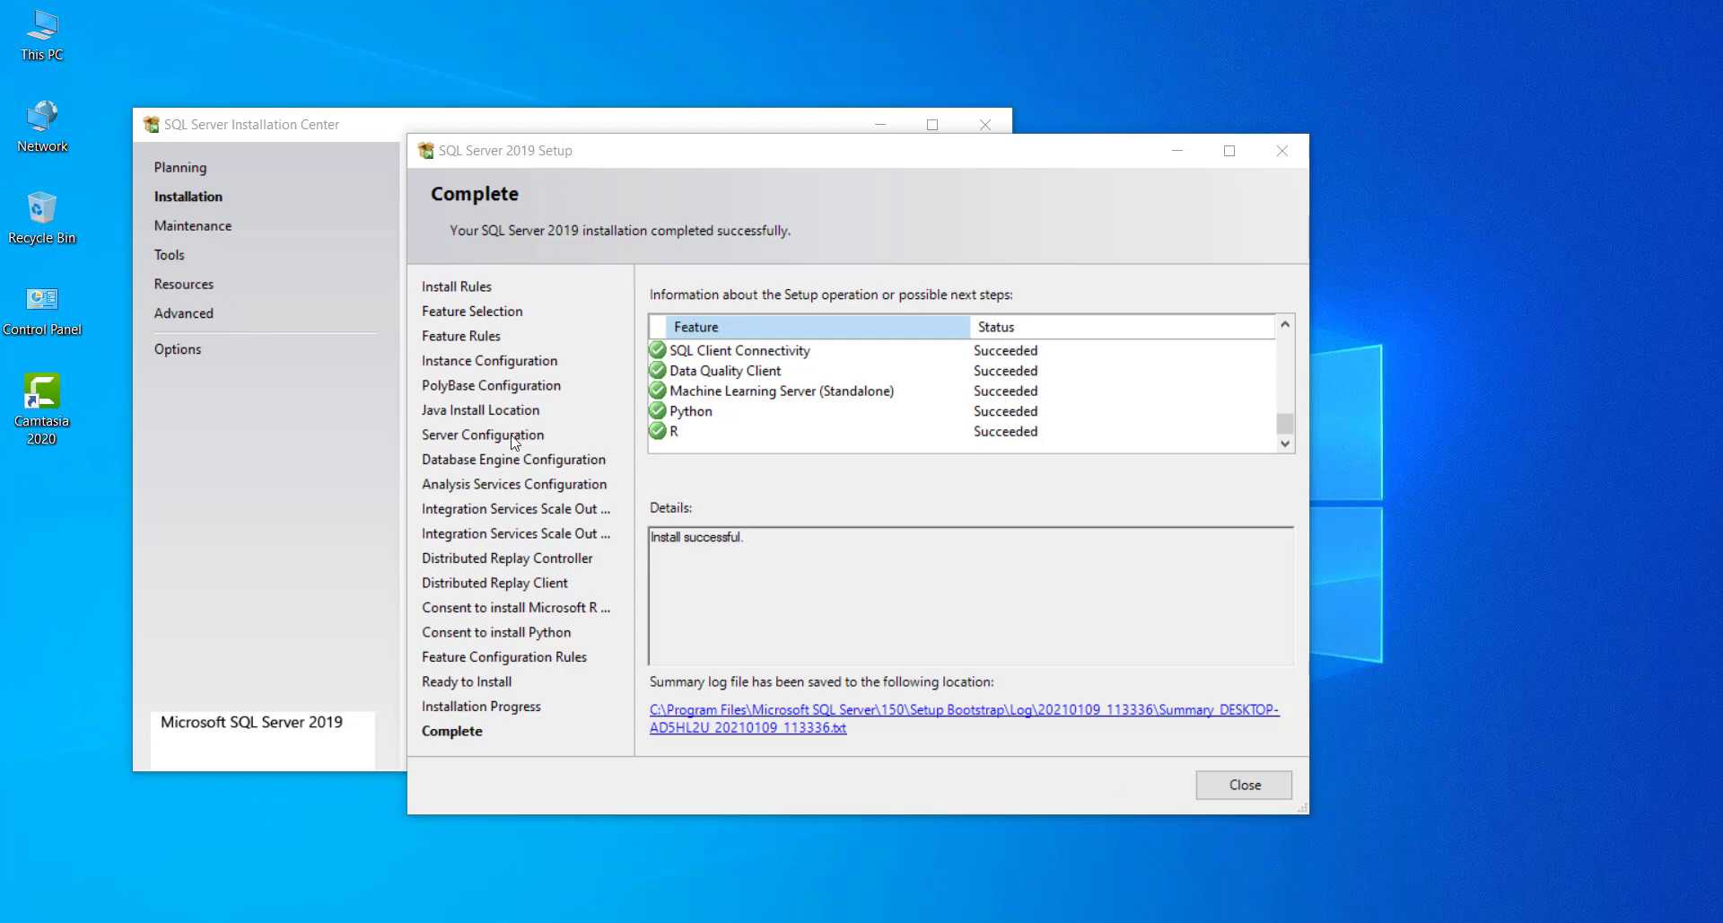
scroll(1051, 409, "up", 5)
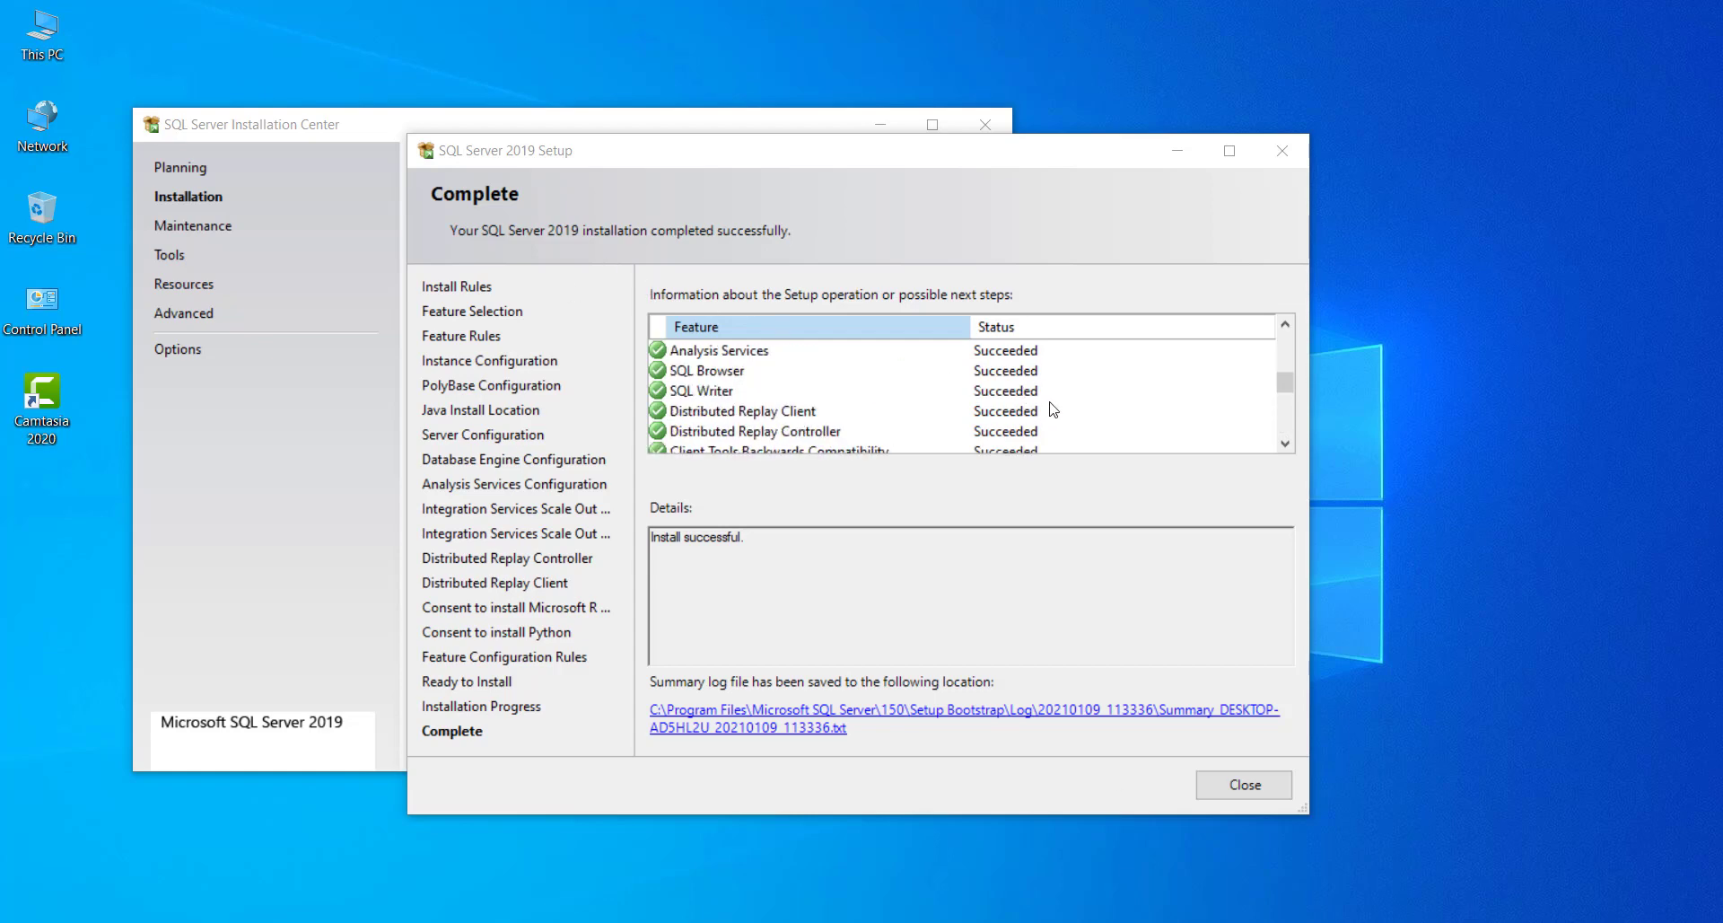
key("Home")
scroll(1032, 414, "down", 5)
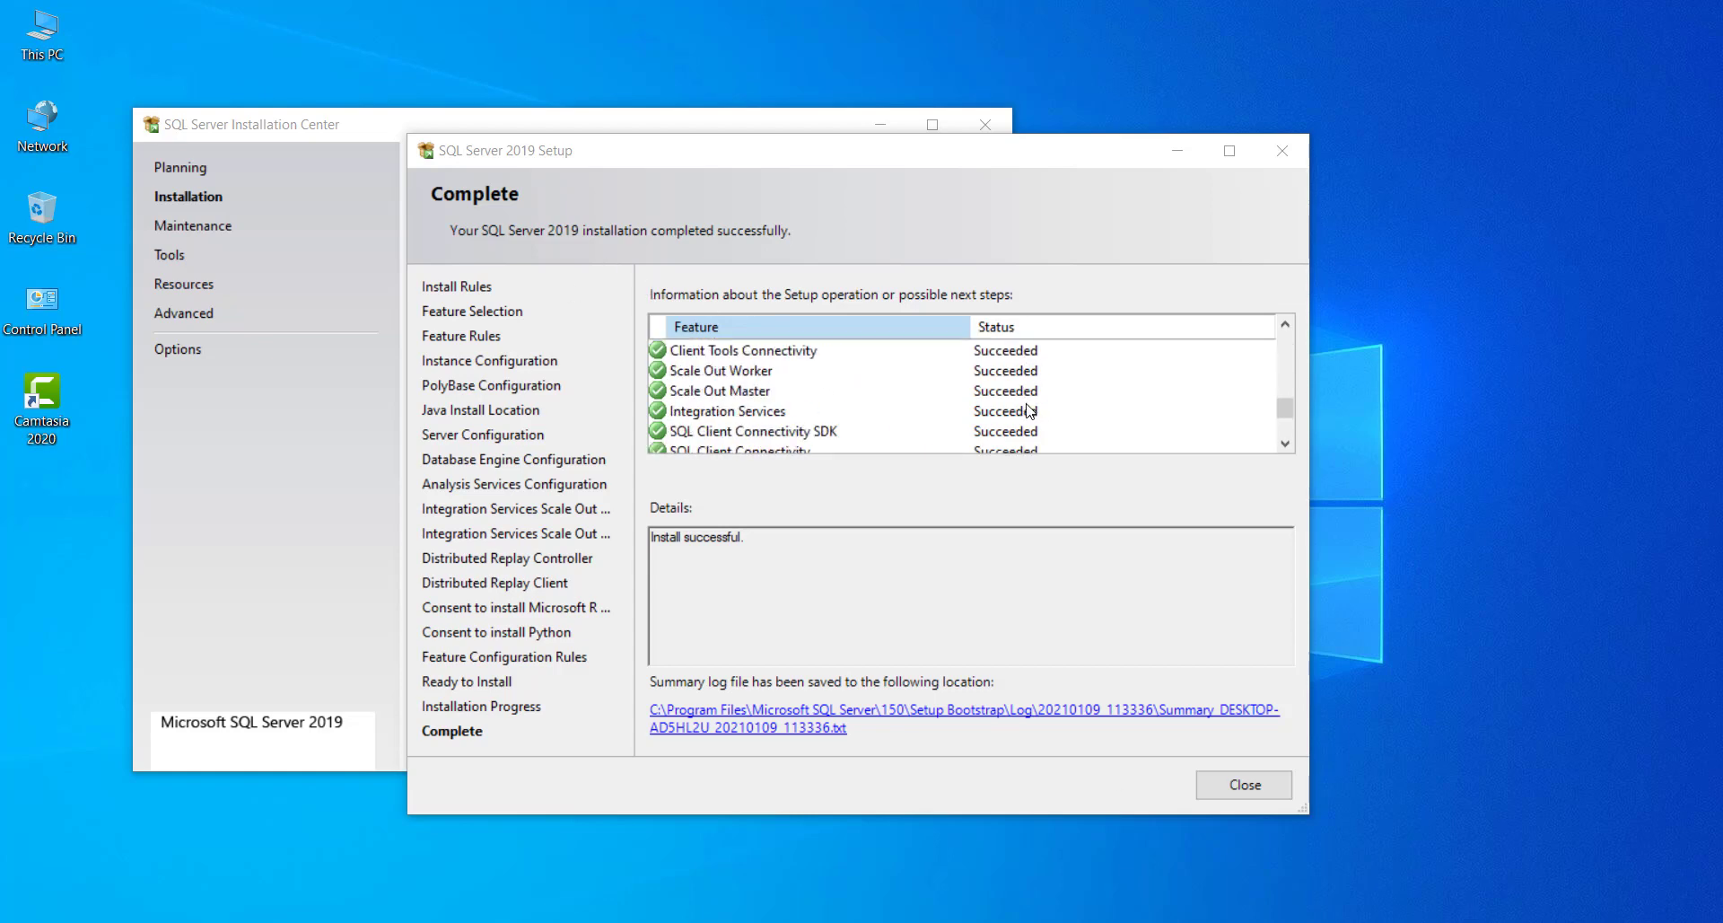
left_click(1235, 788)
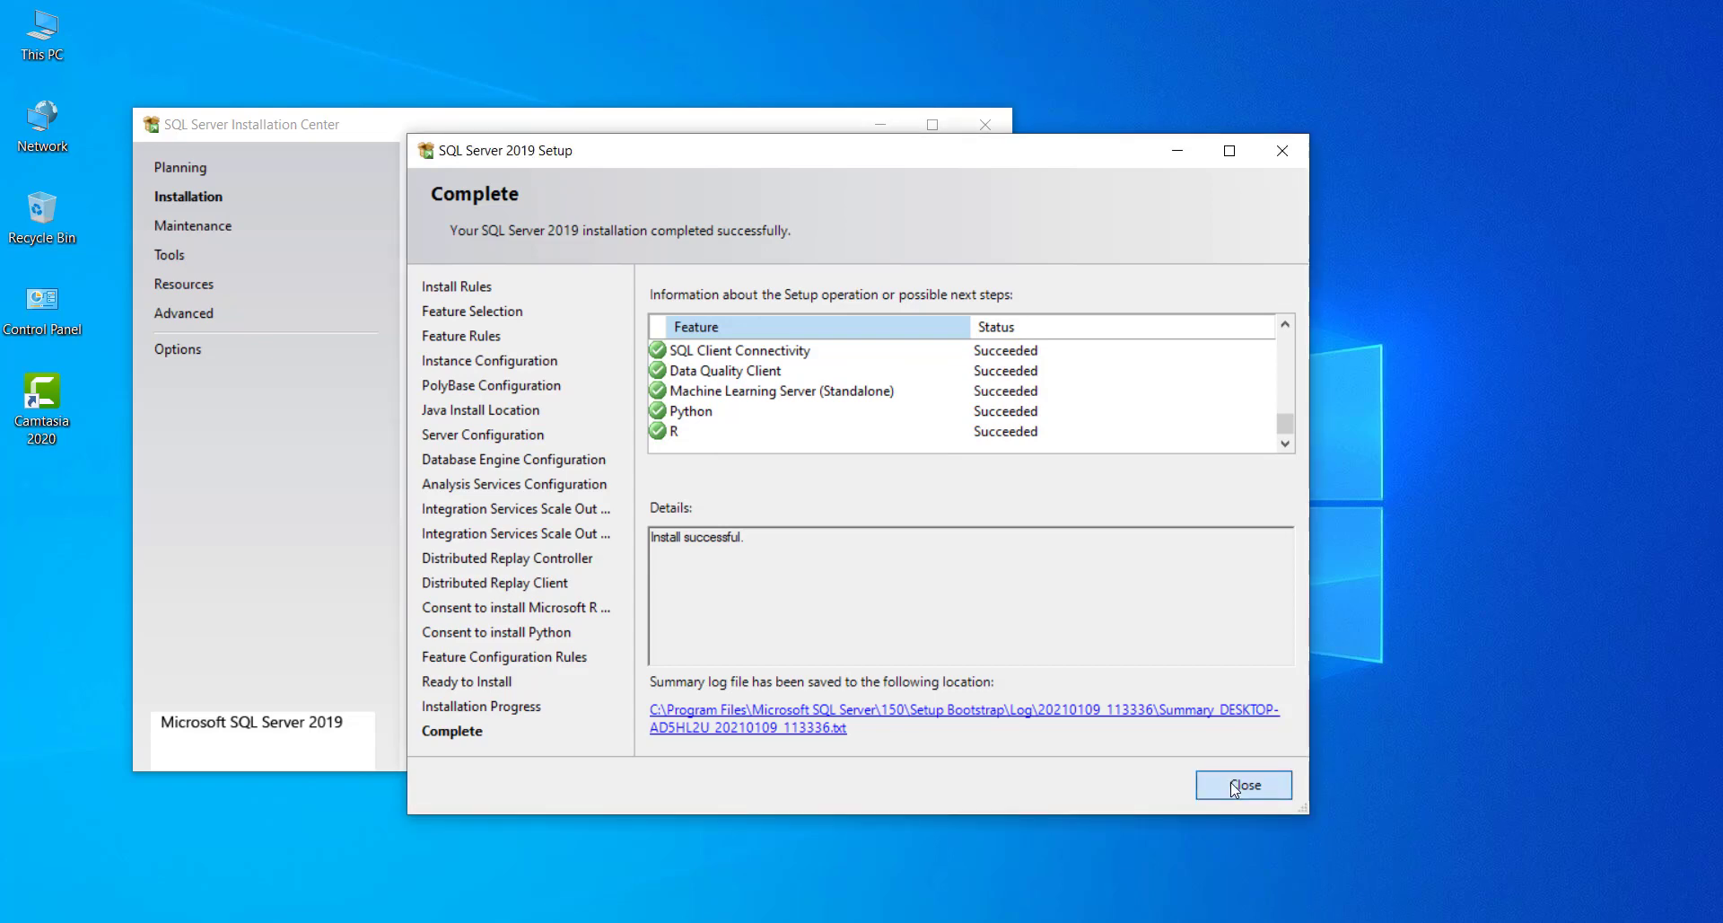
left_click(1235, 788)
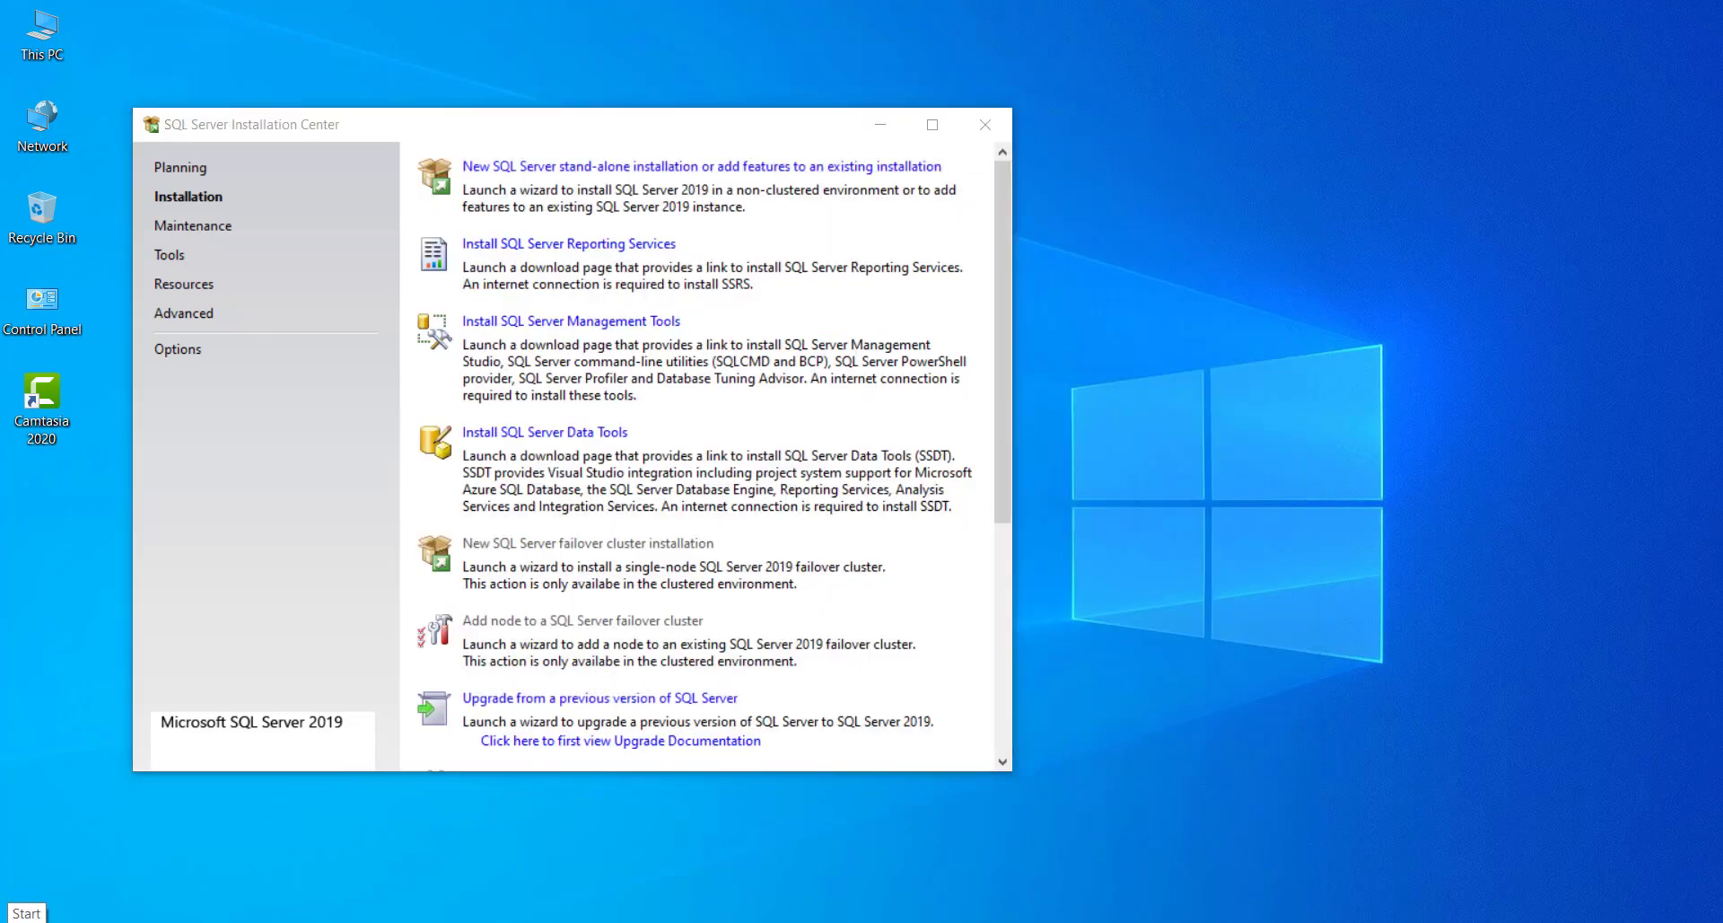
Step: Search Windows for "sql" to look over the installed SQL Server programs, and return to the Installation Center
left_click(22, 914)
mouse_move(38, 912)
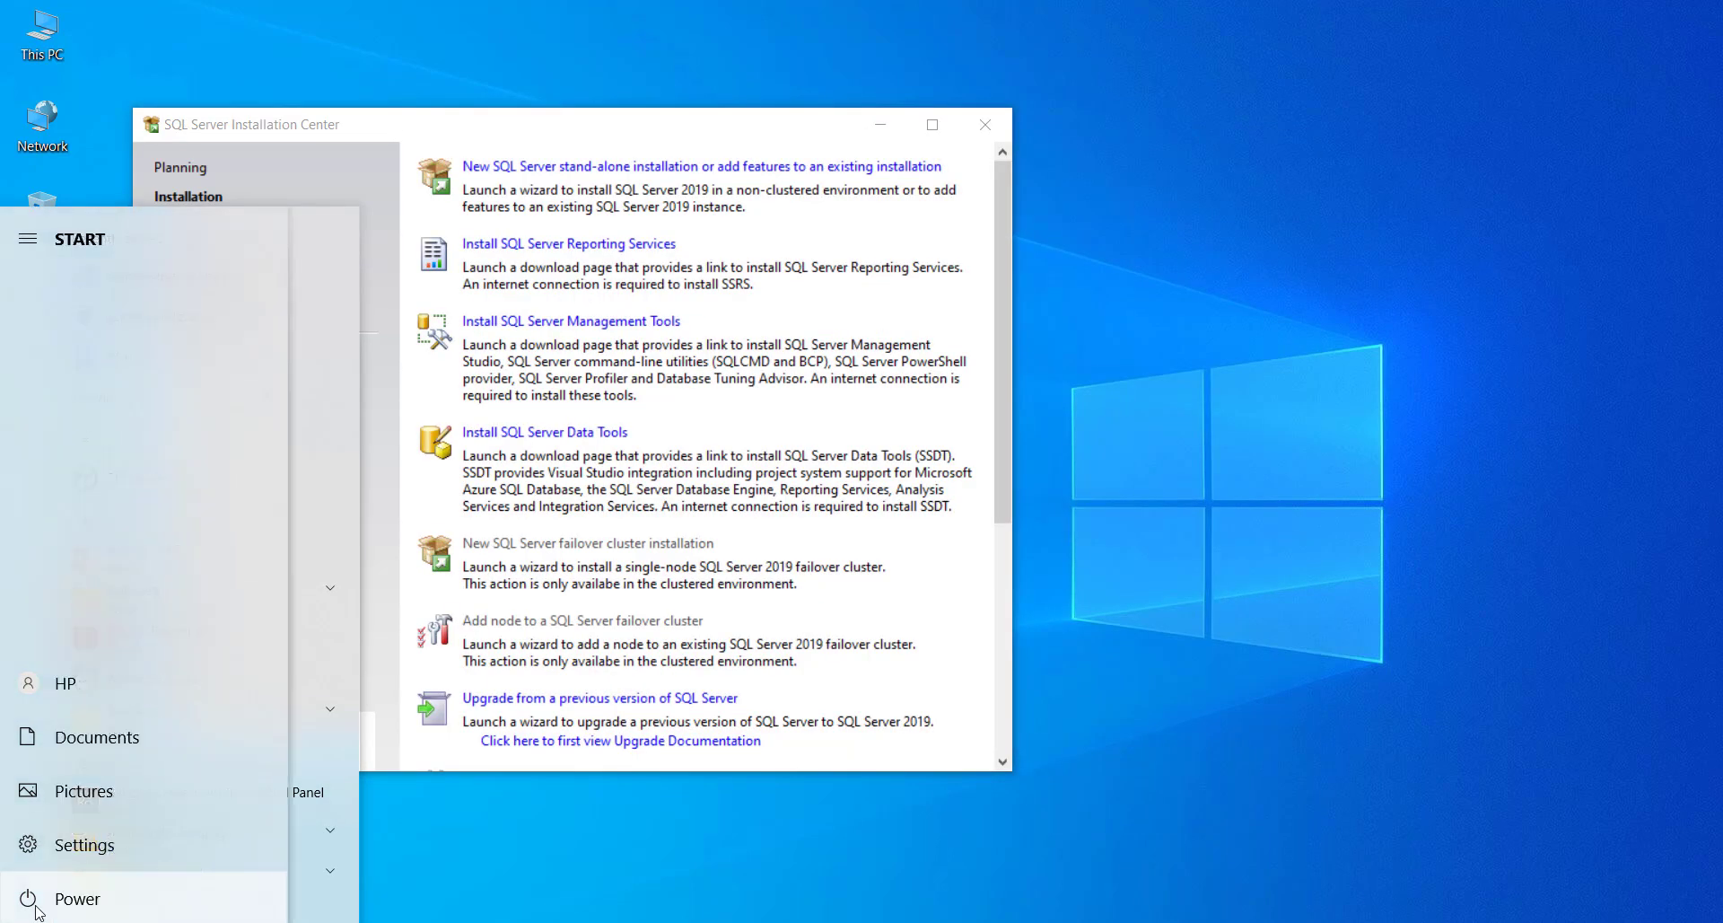
left_click(269, 910)
type("sql")
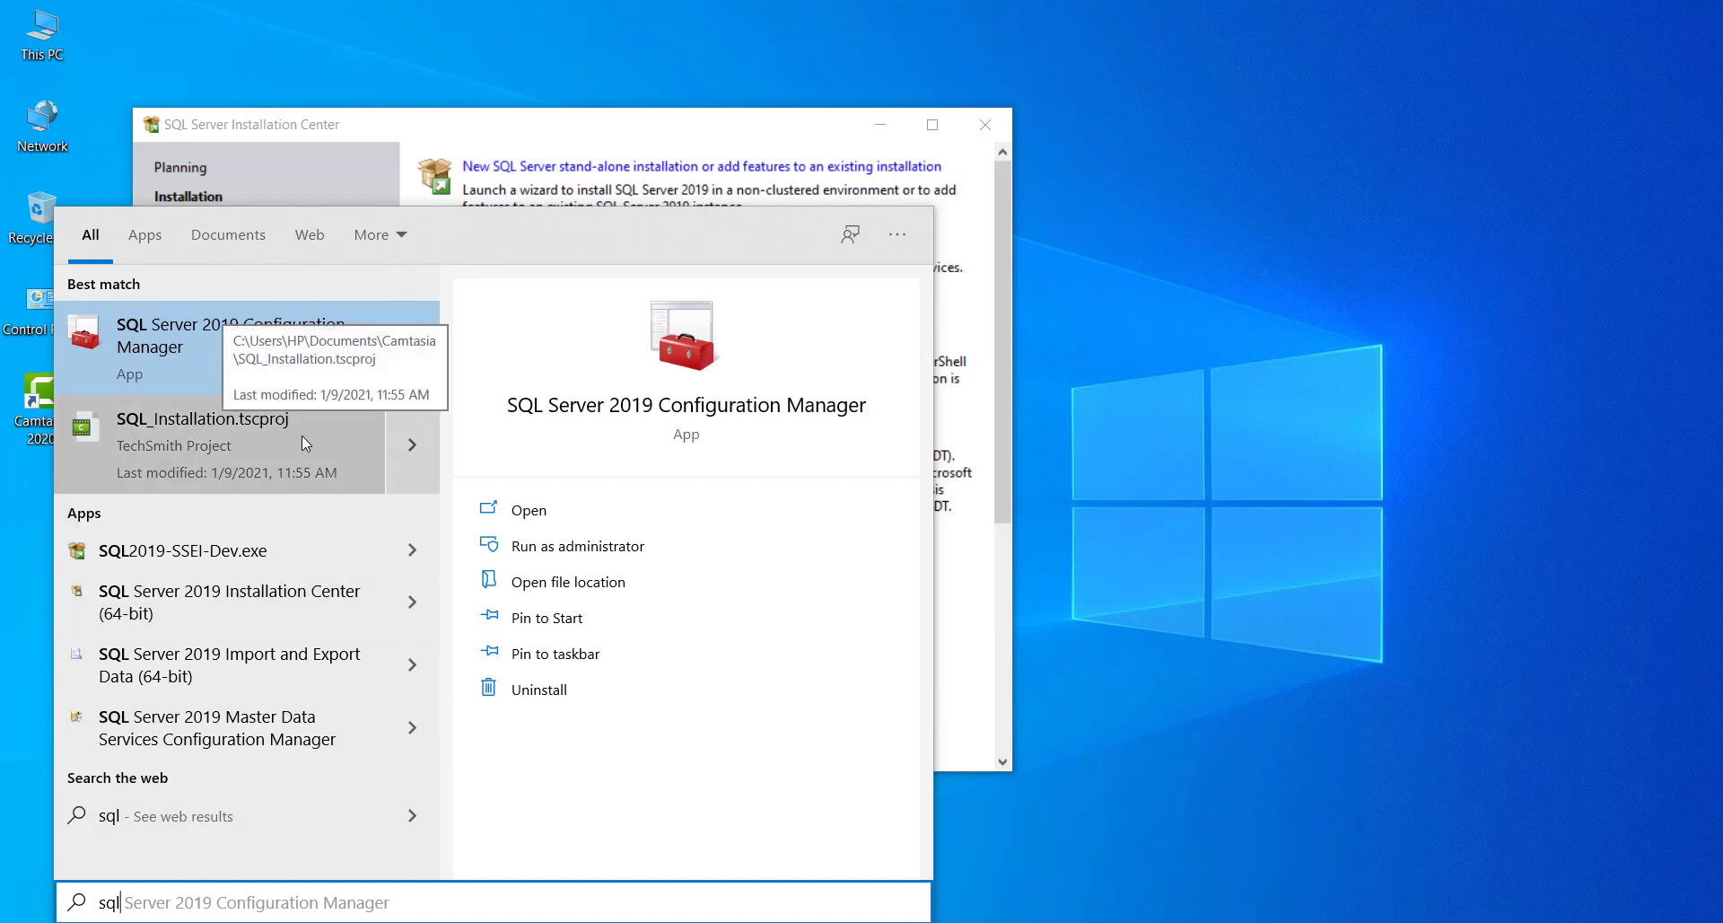
left_click(562, 127)
Step: Open the SQL Server Management Tools download page from the Installation Center and download SQL Server Management Studio (SSMS) 18.8
left_click_drag(443, 135, 701, 130)
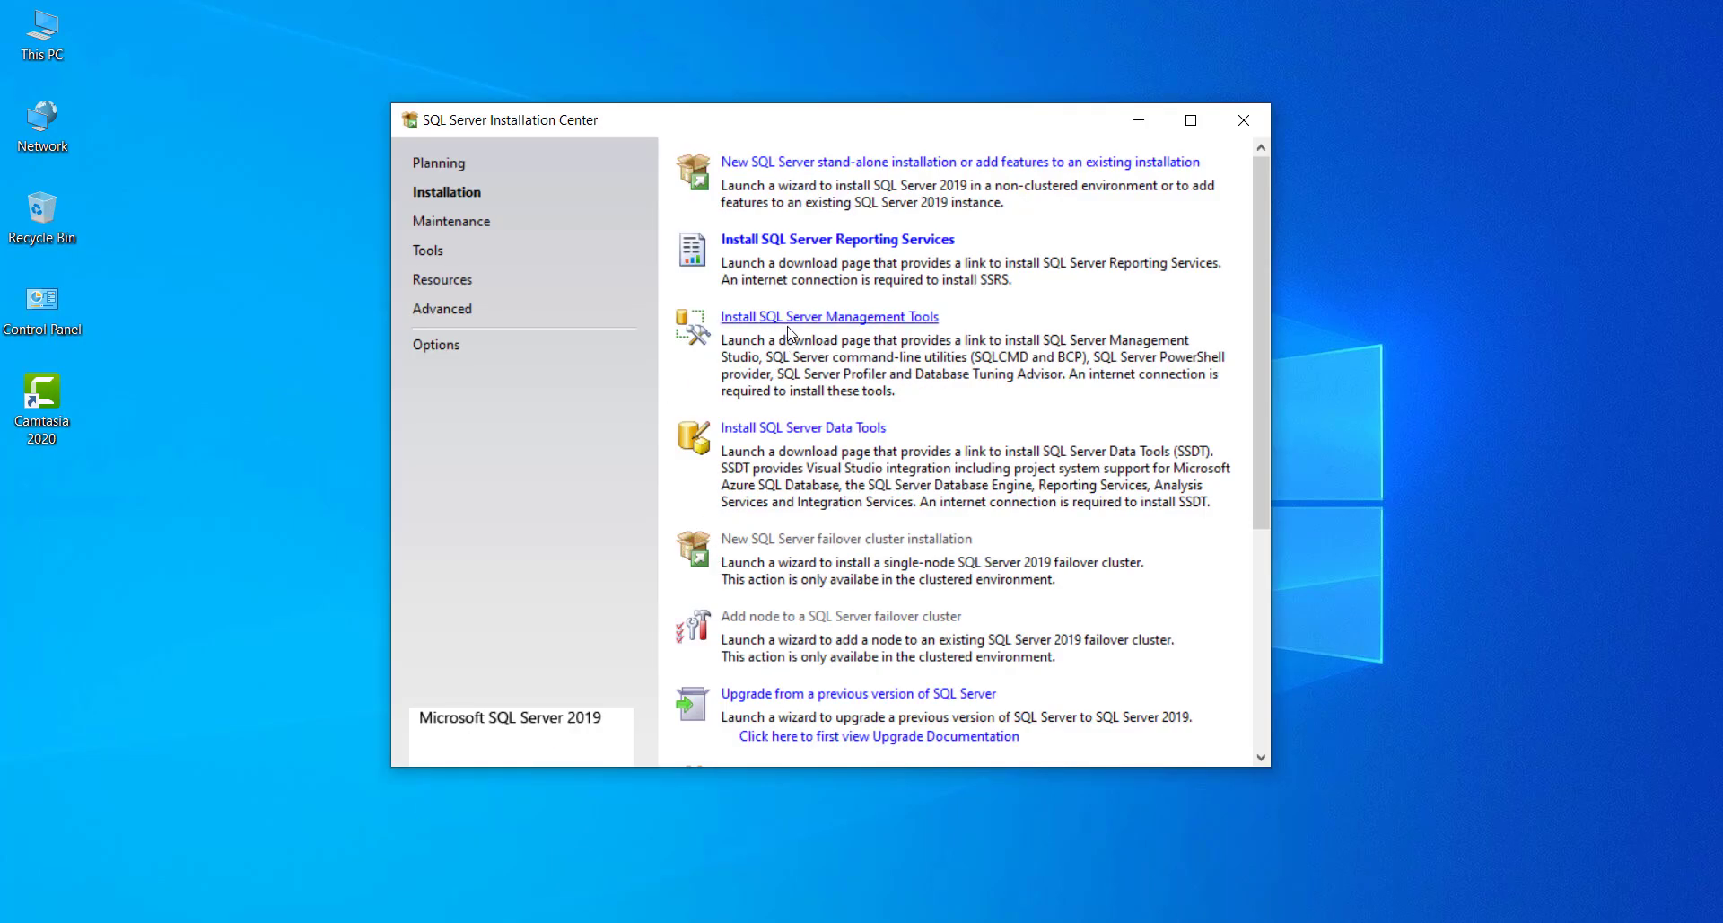
left_click(857, 324)
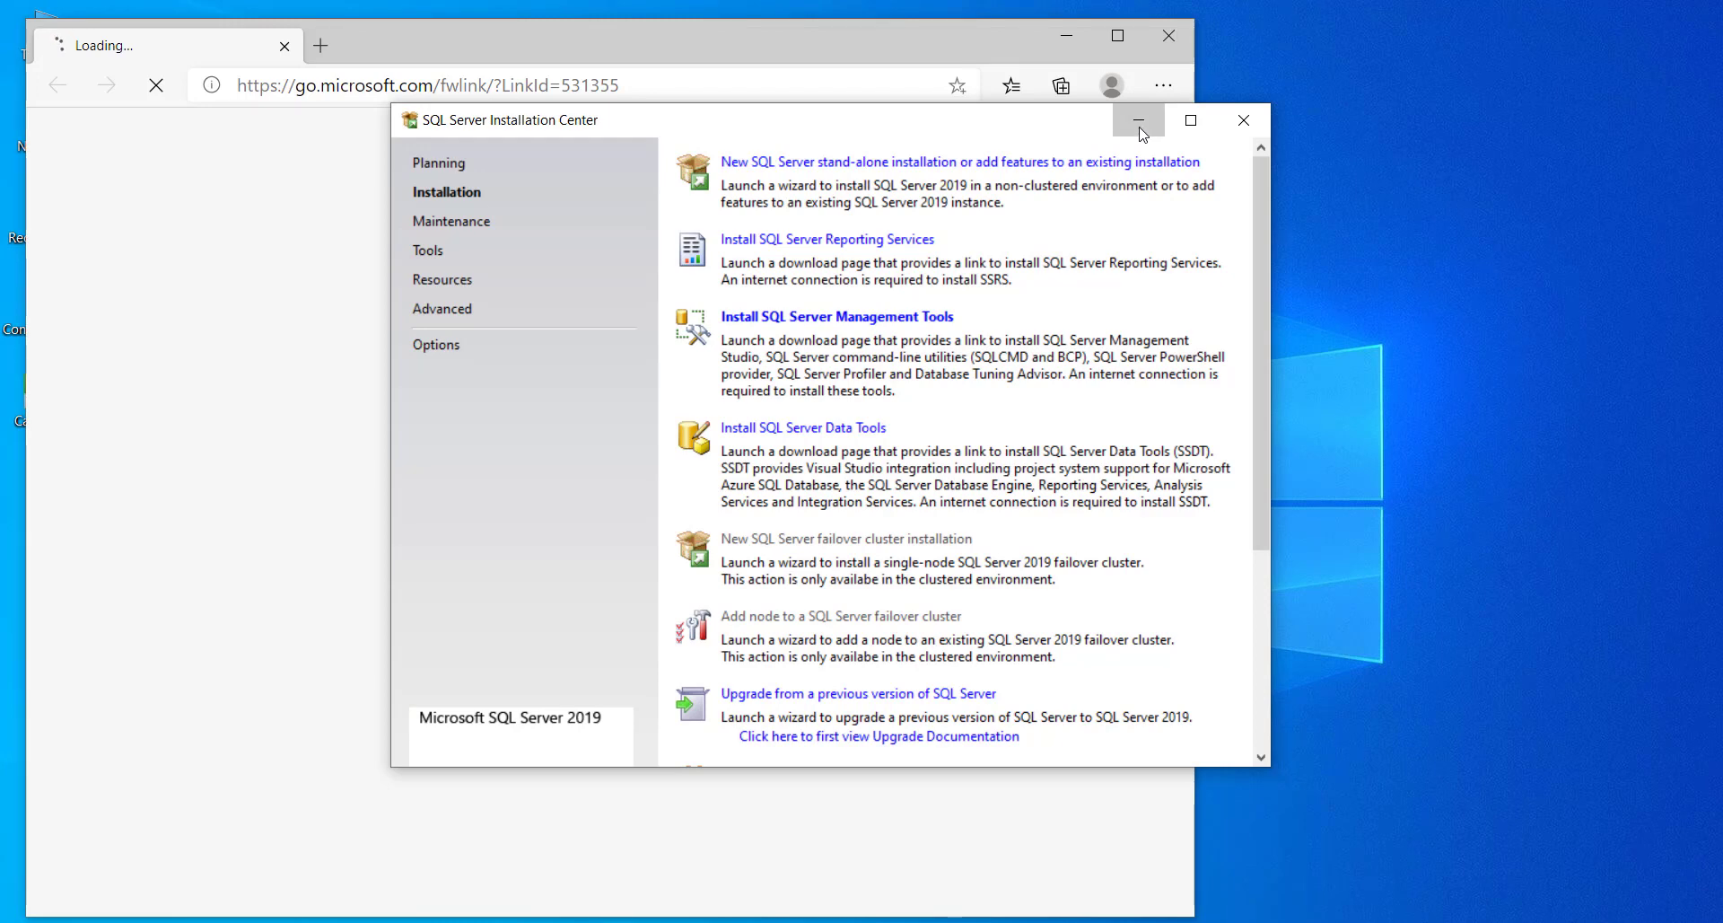
left_click(1141, 130)
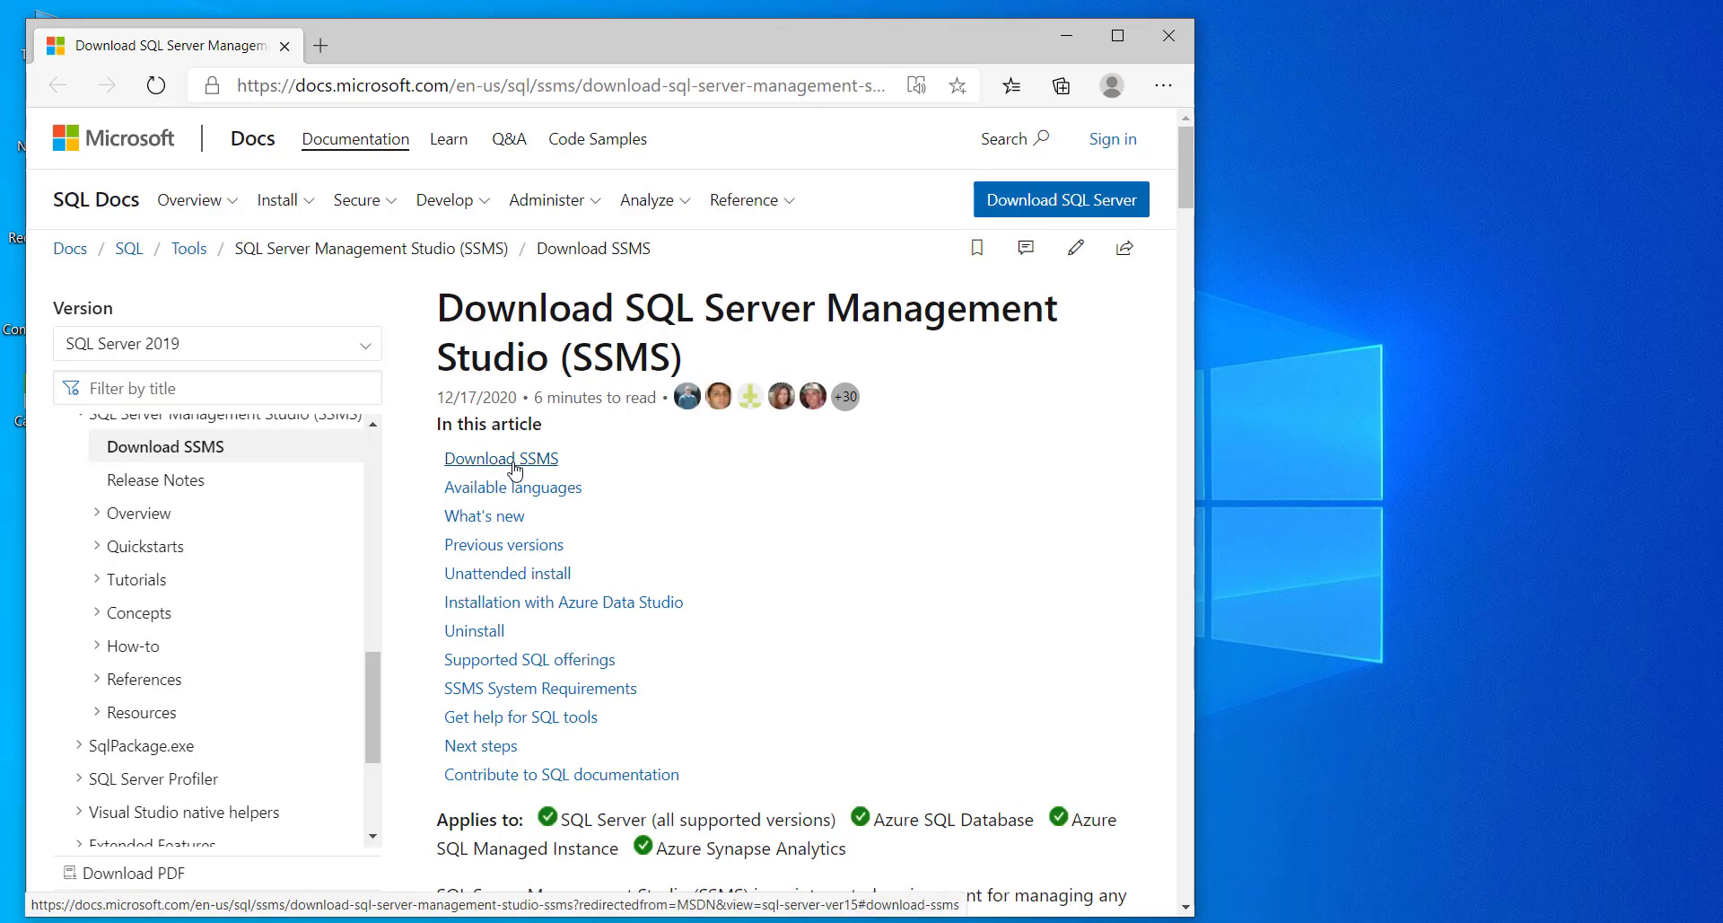
left_click(514, 469)
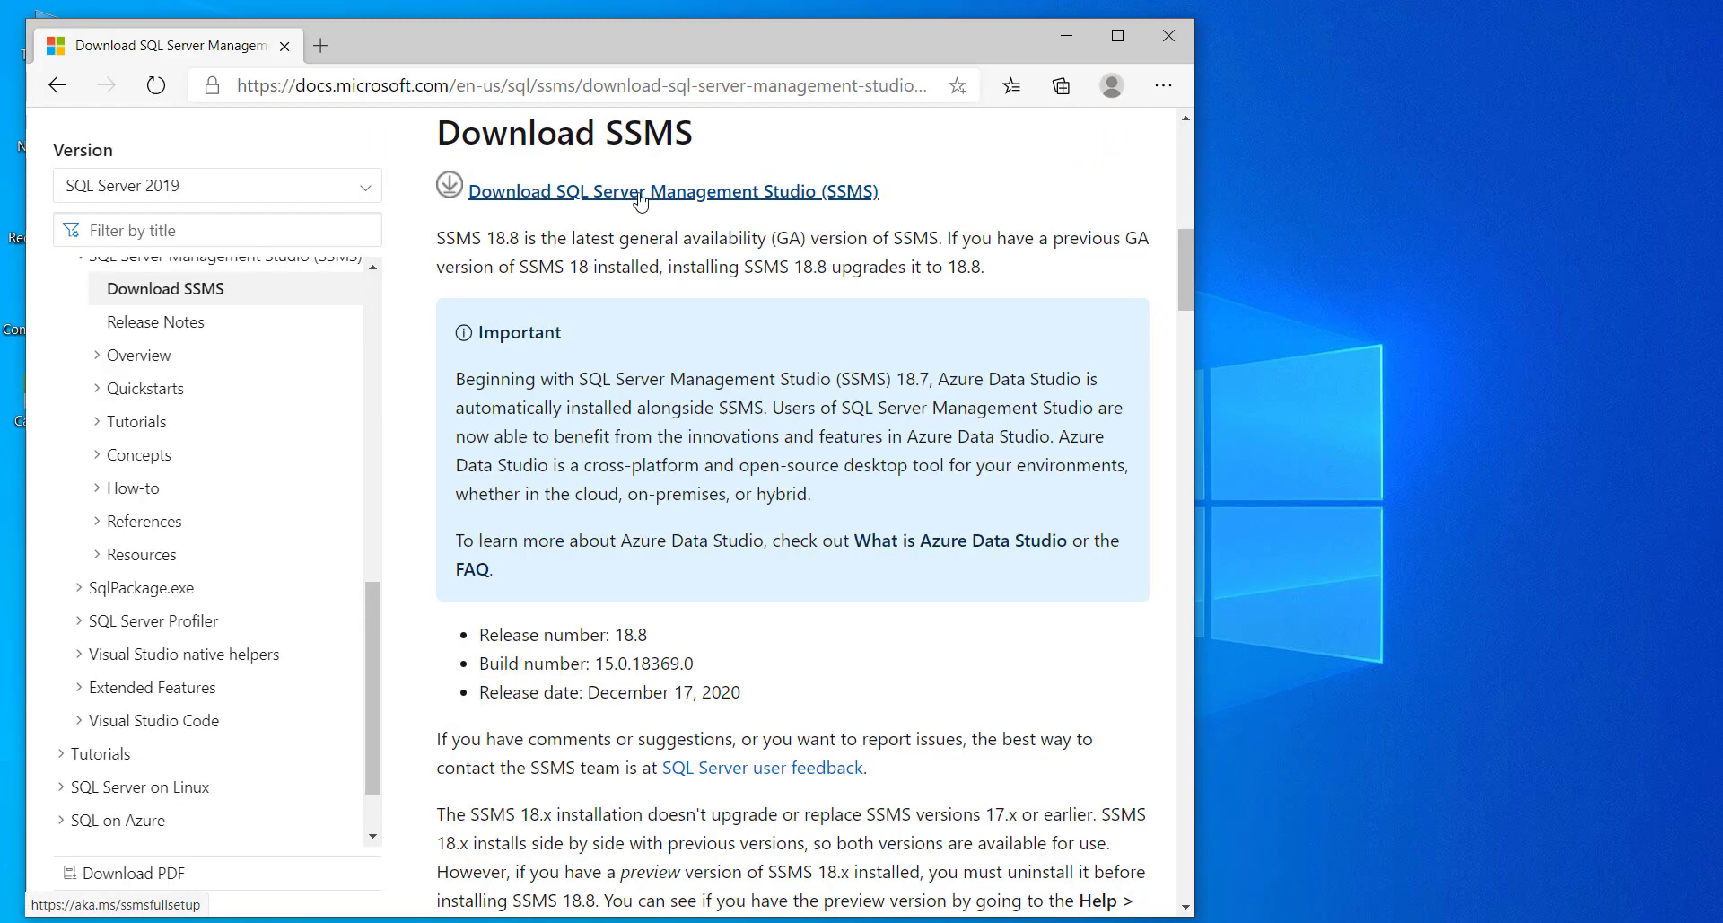
left_click(640, 192)
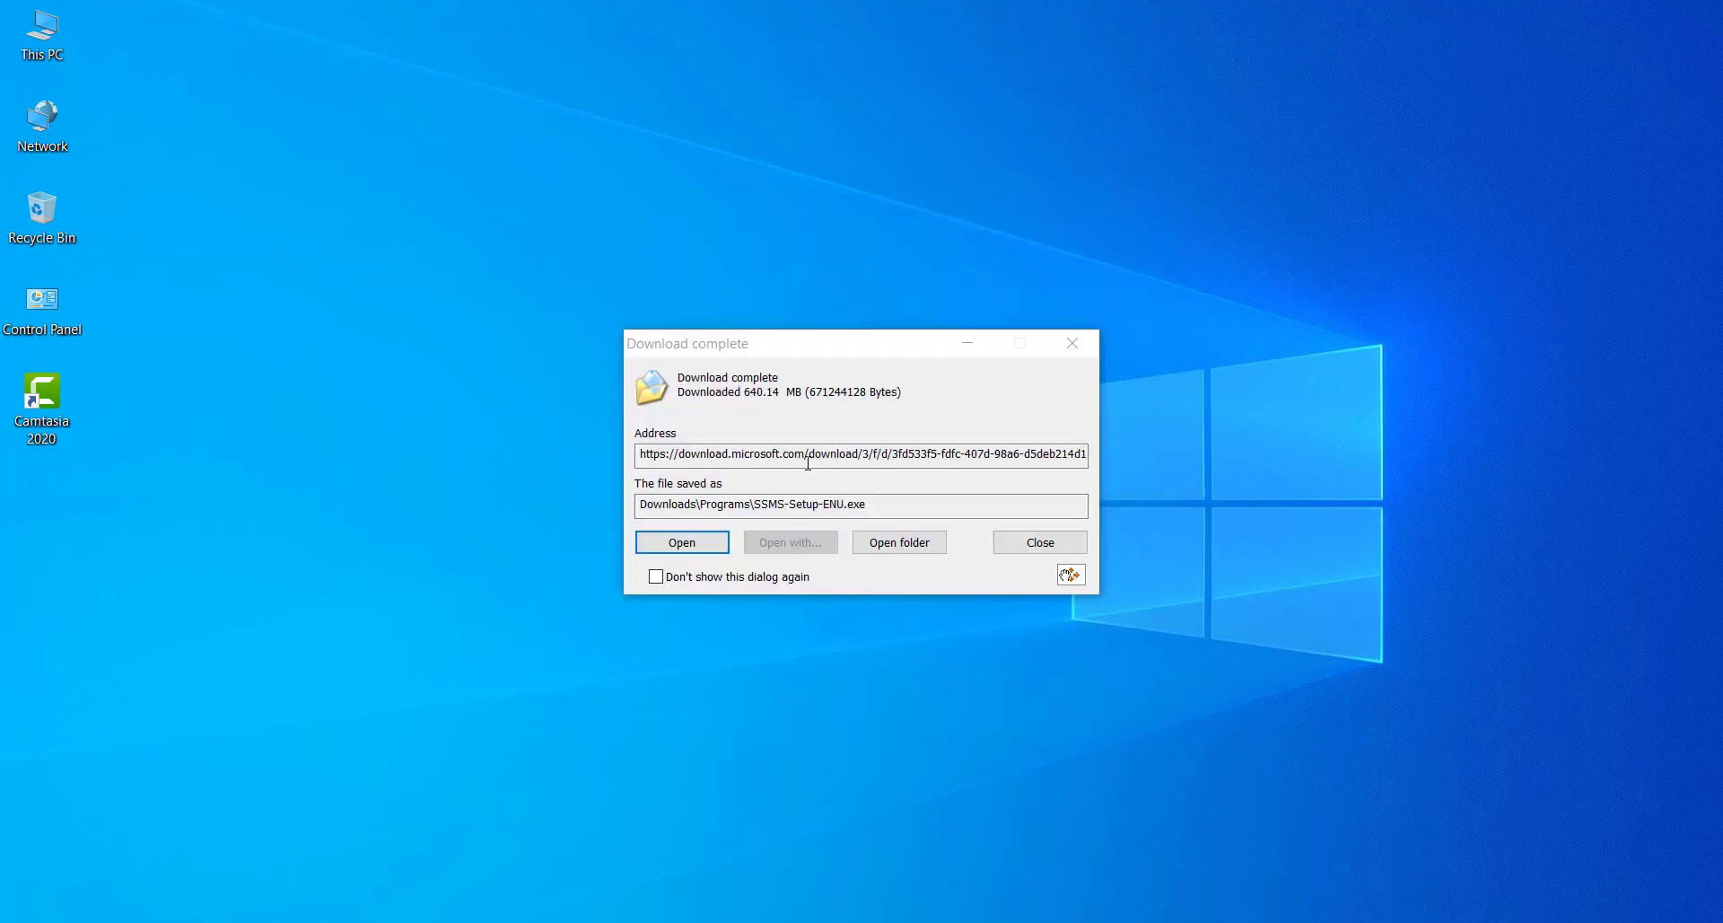
Step: Run the downloaded SSMS-Setup-ENU.exe, install SSMS in its default location, and close the installer without restarting
left_click(683, 544)
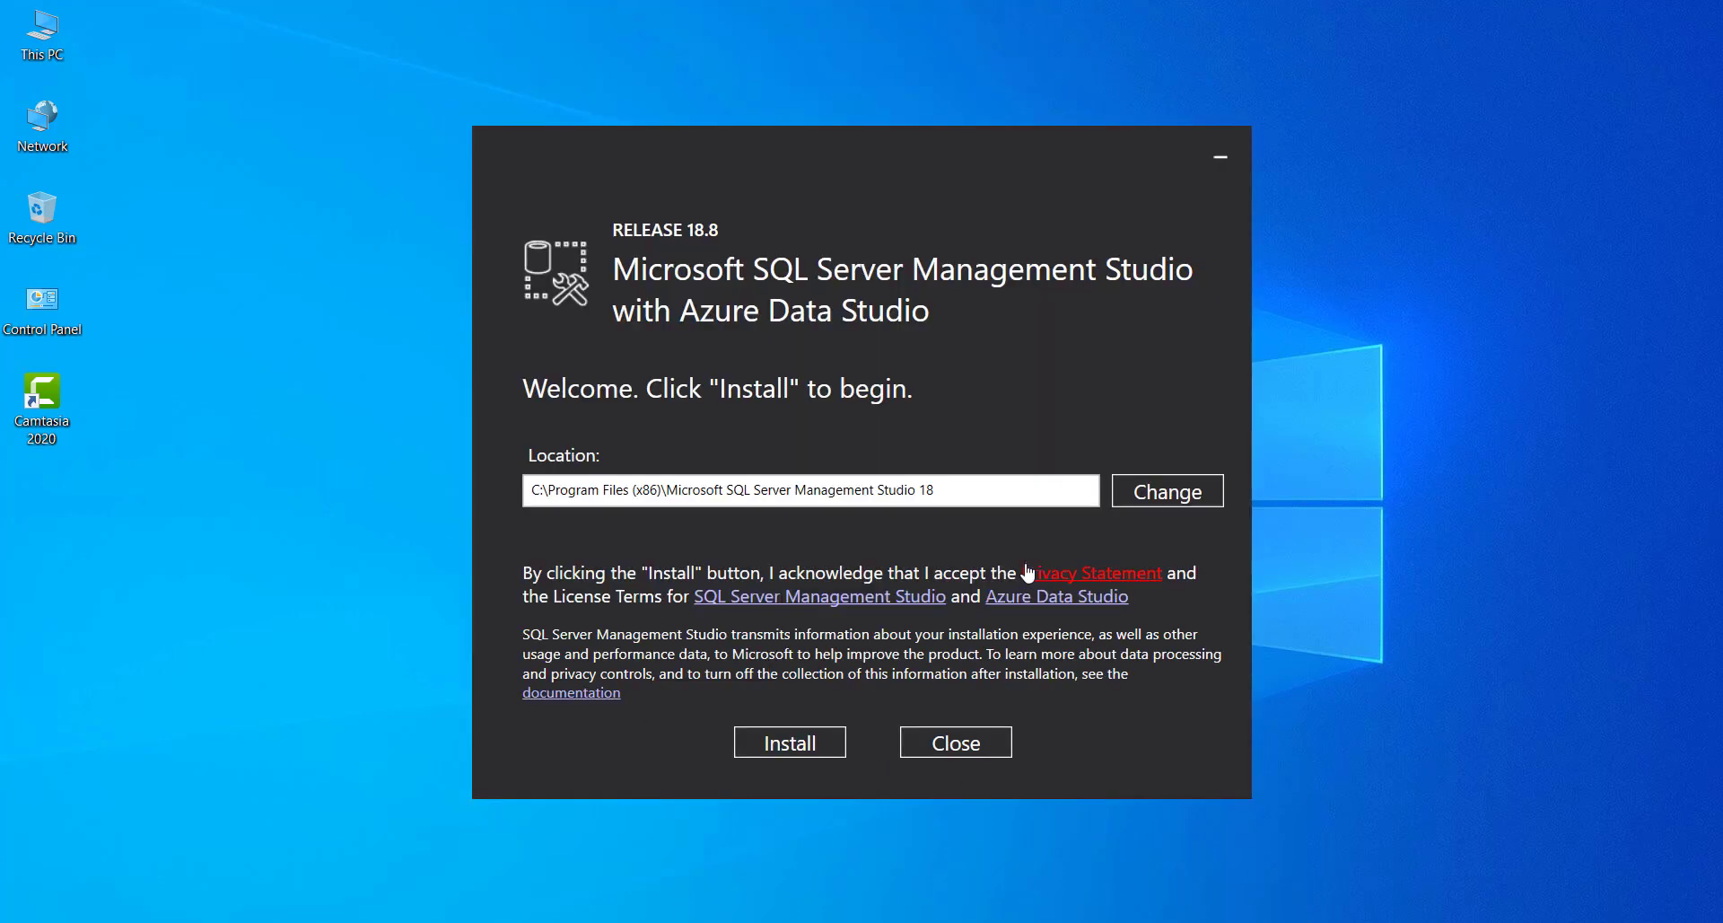
left_click(790, 745)
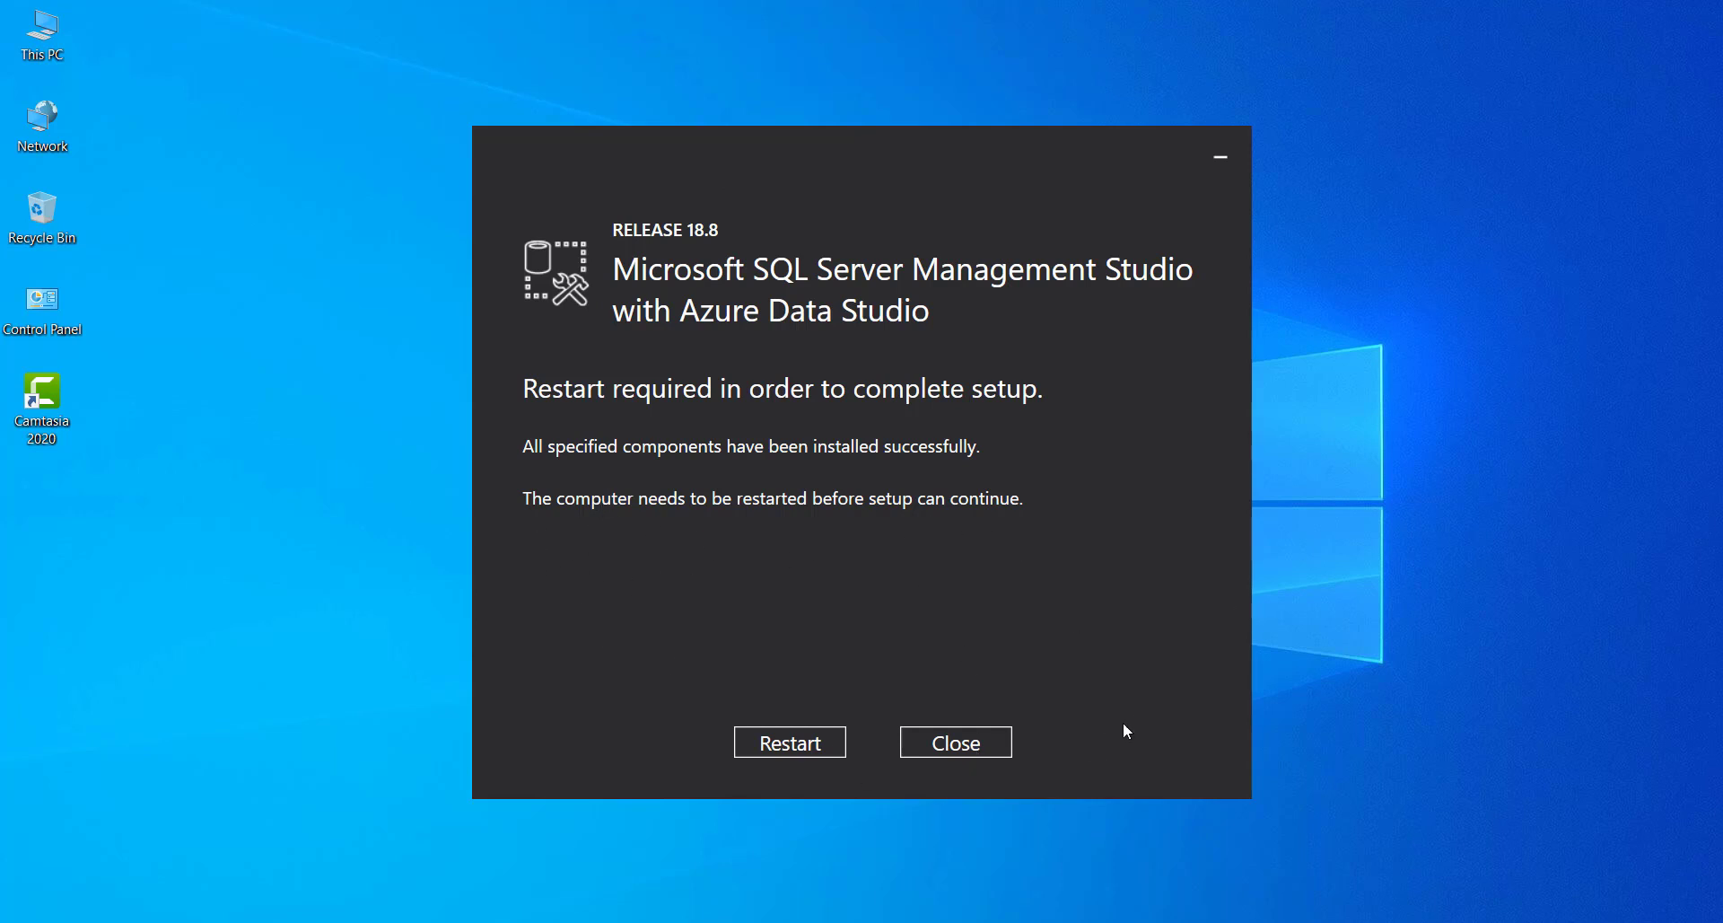
left_click(953, 752)
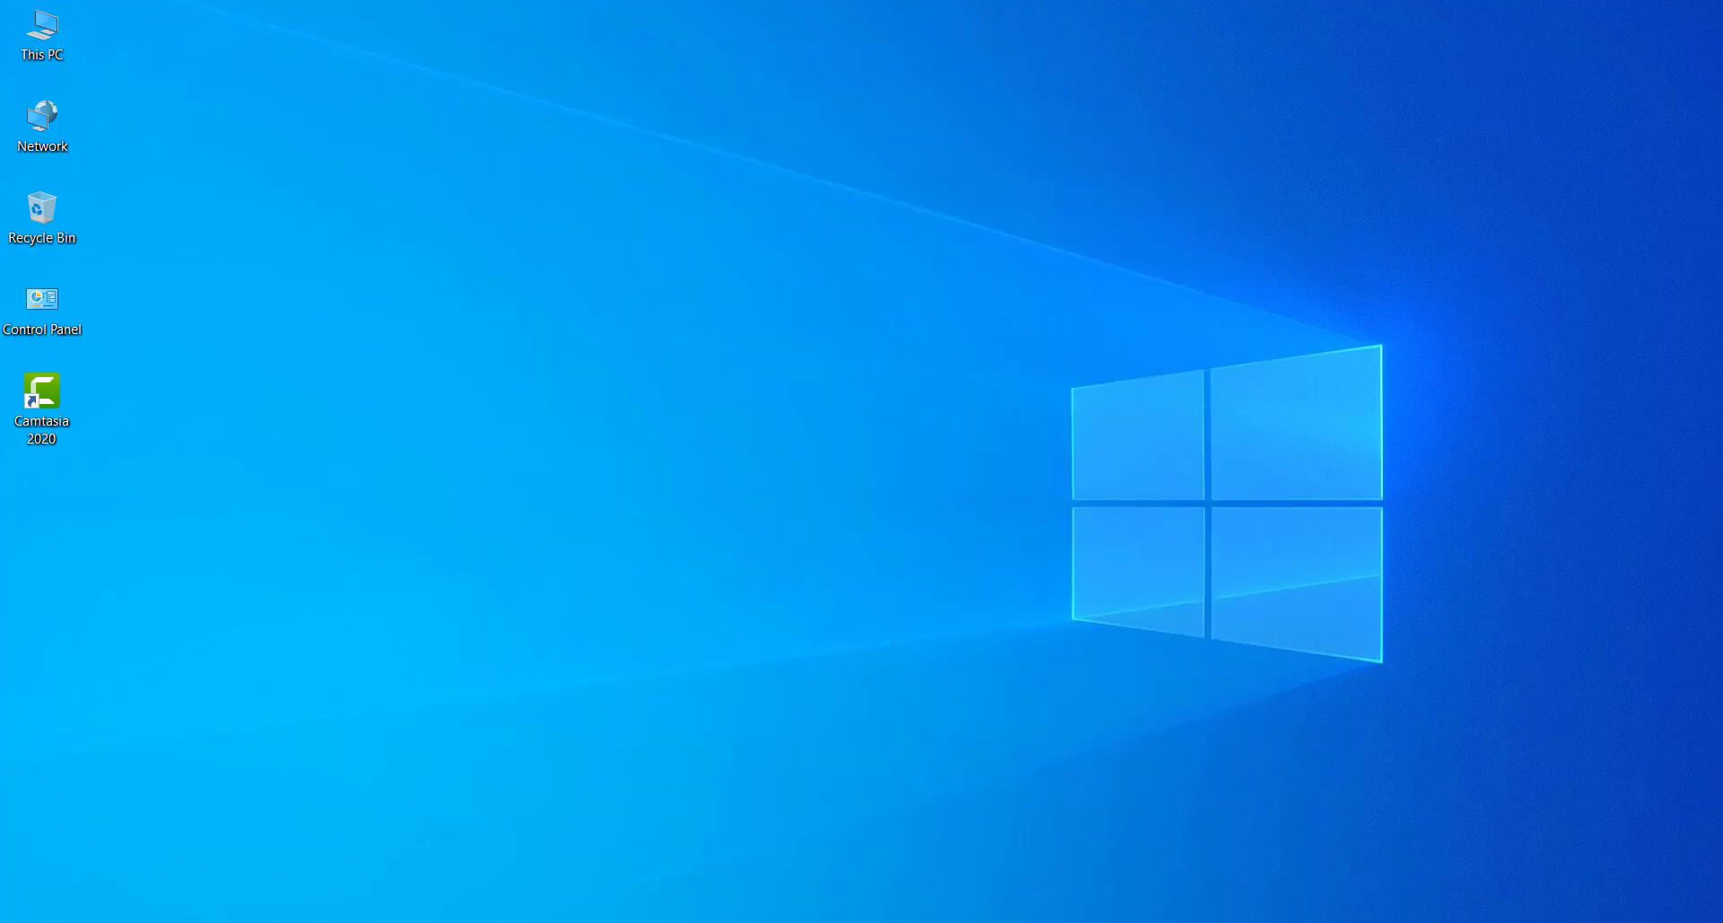
Step: Search Windows for "ssms" and launch Microsoft SQL Server Management Studio 18
left_click(126, 911)
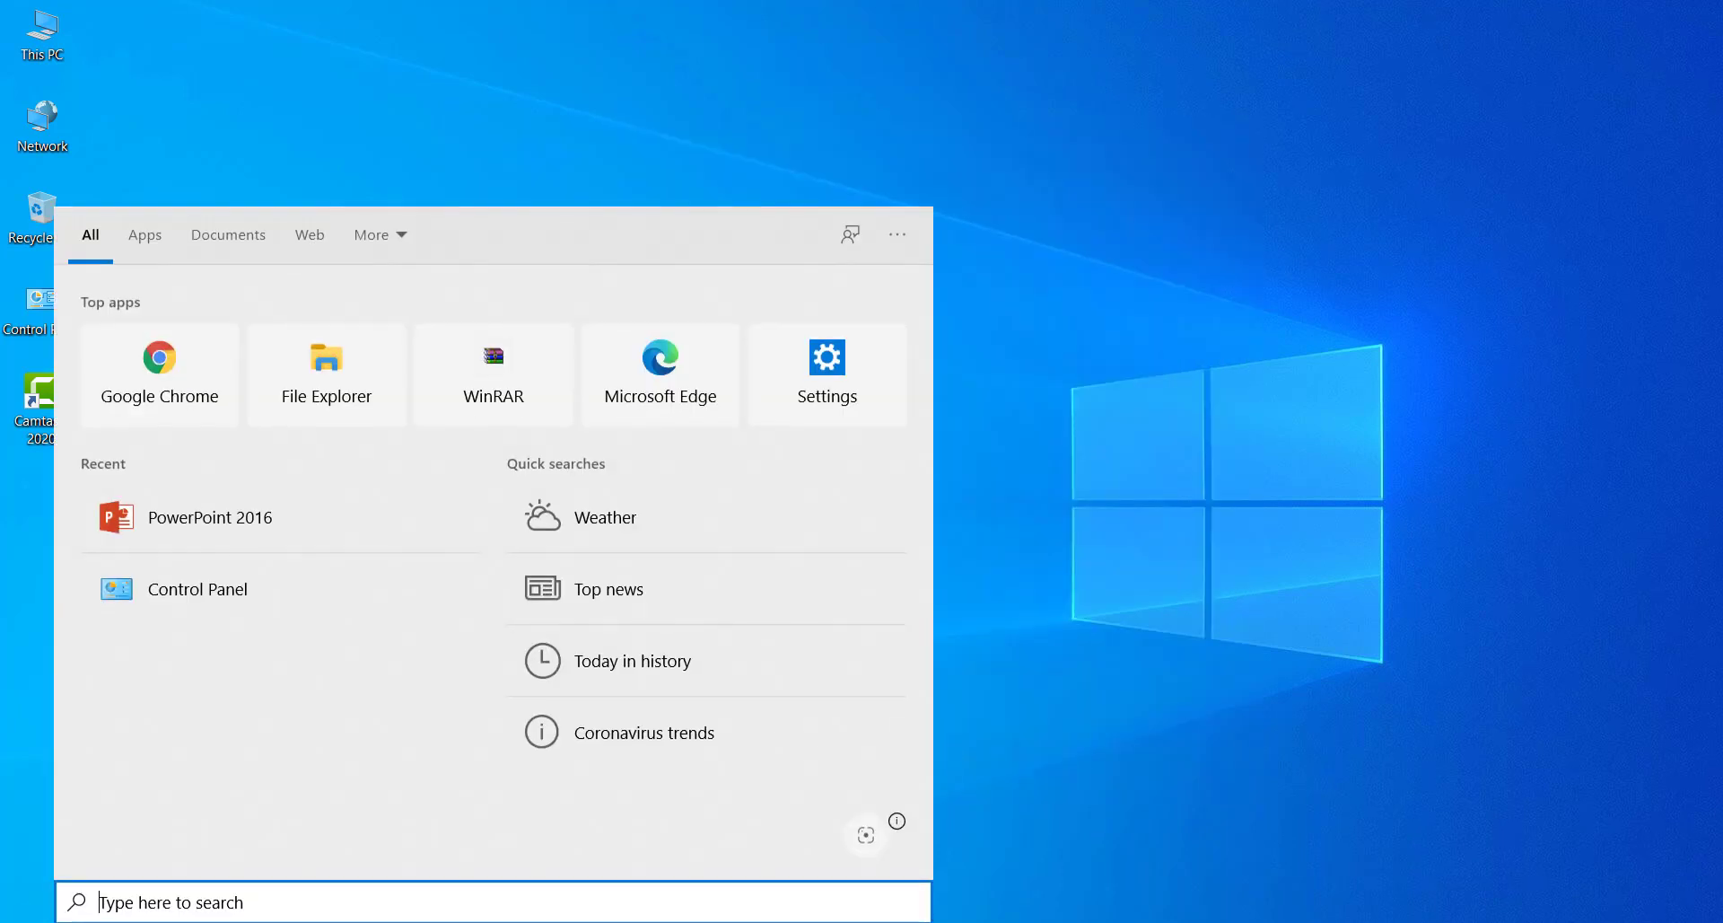
type("ss")
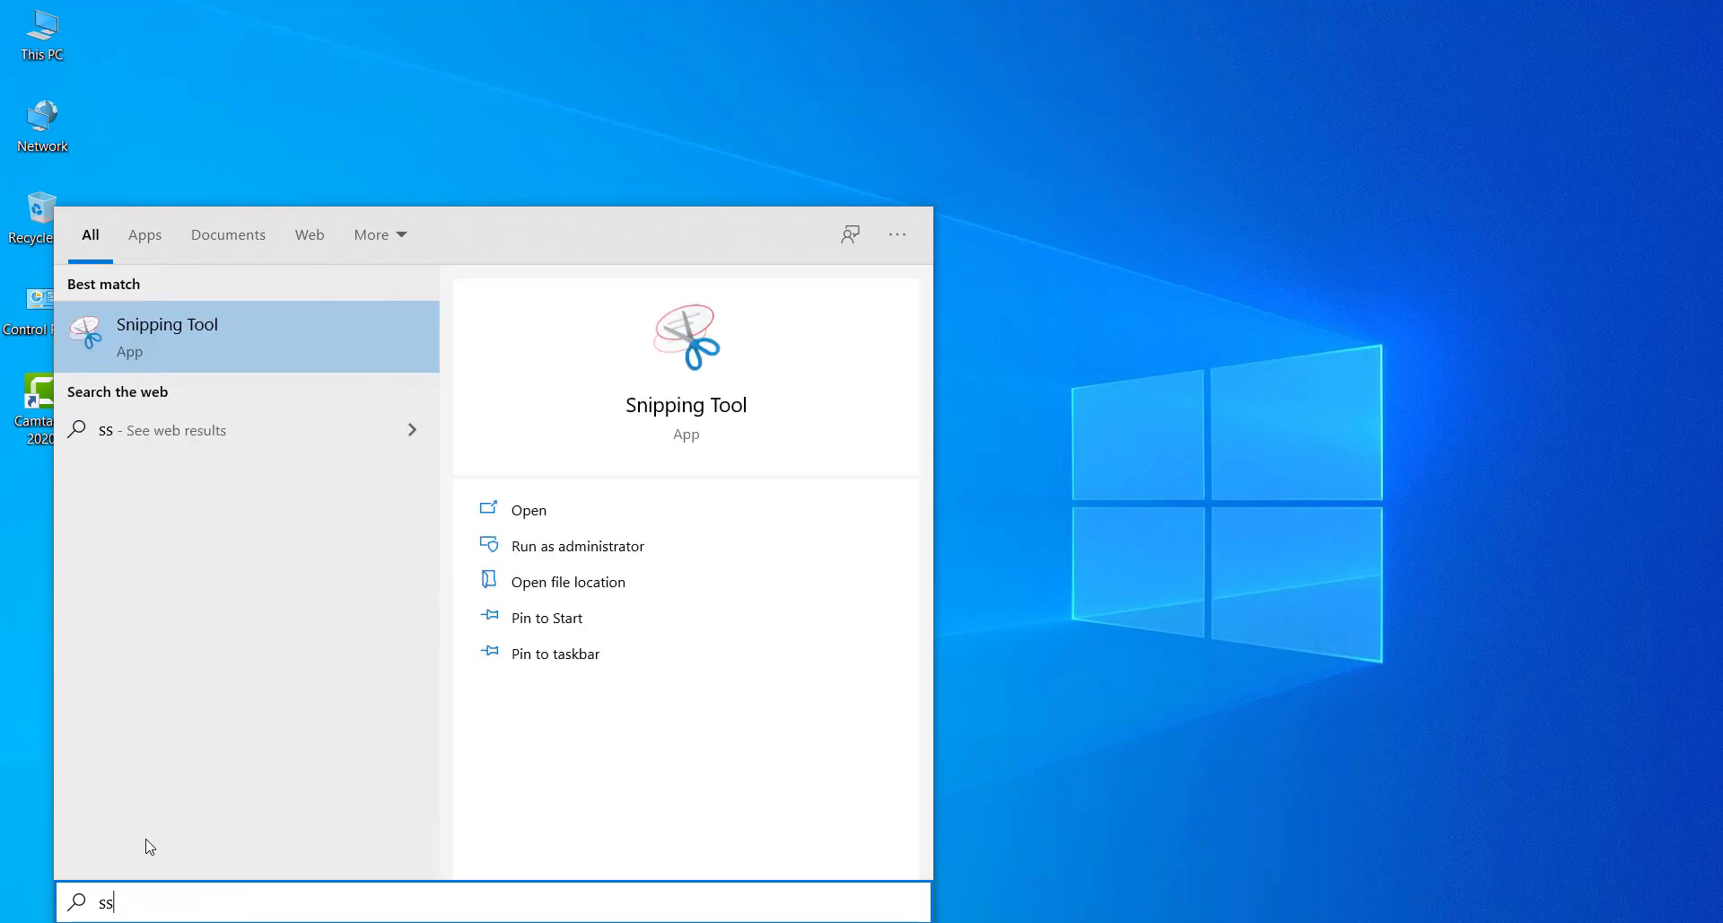
type("ms")
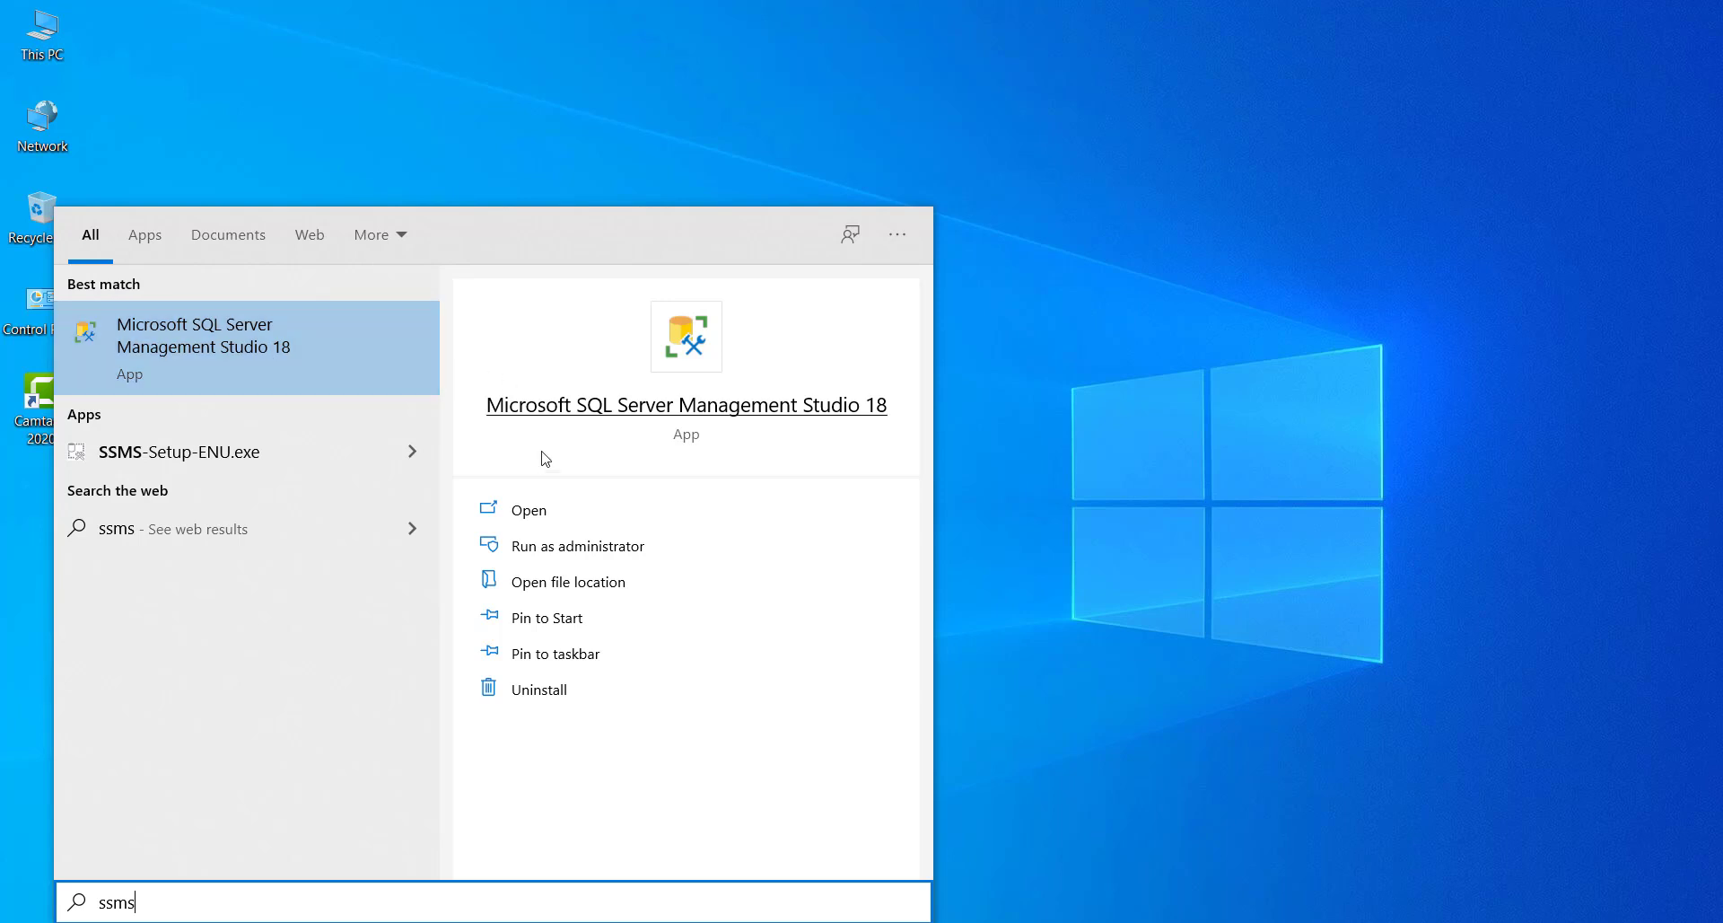
left_click(523, 510)
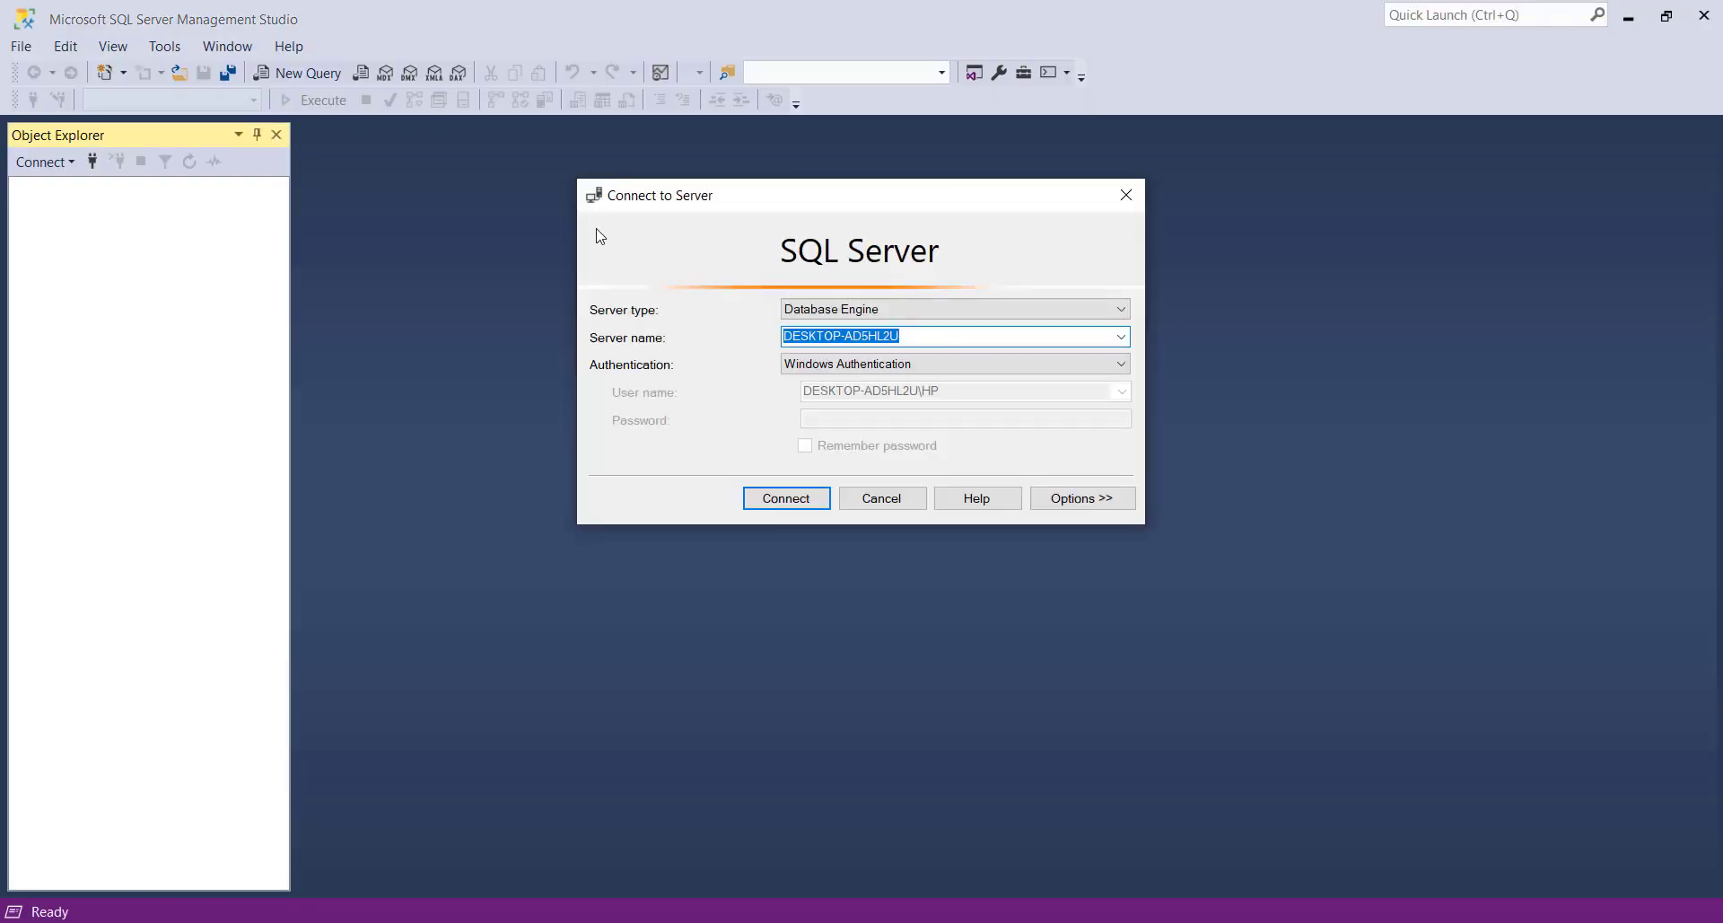
Step: Connect to the local Database Engine using Windows Authentication and expand its Databases folder
left_click(1124, 341)
left_click(1120, 339)
left_click(788, 500)
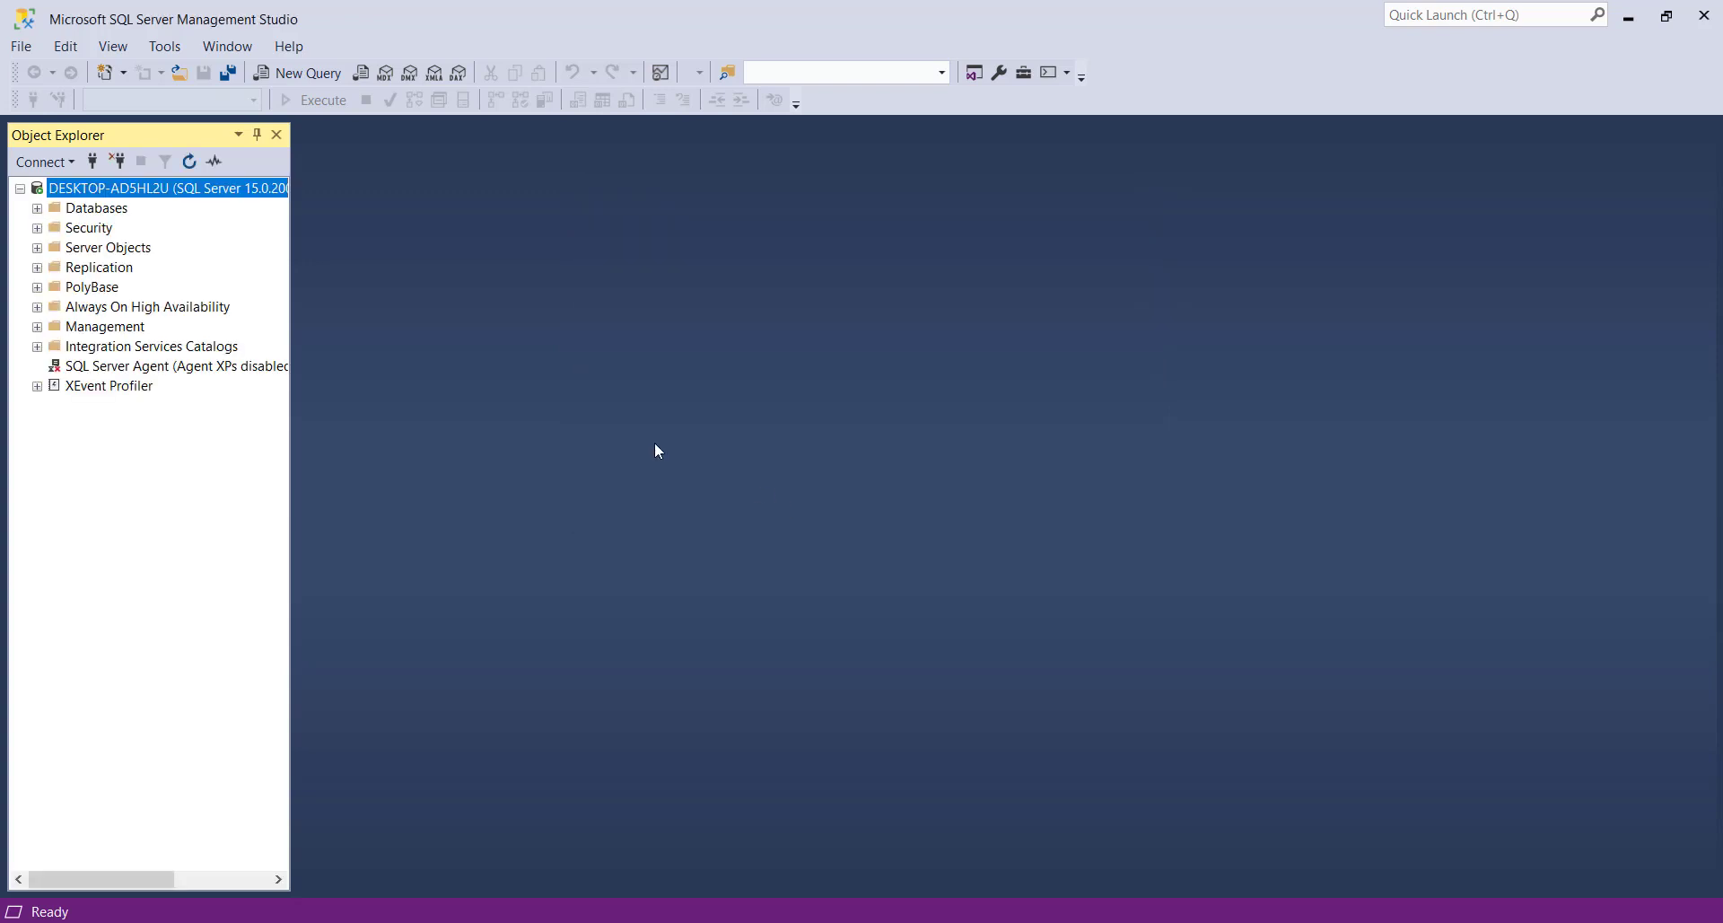
left_click(36, 208)
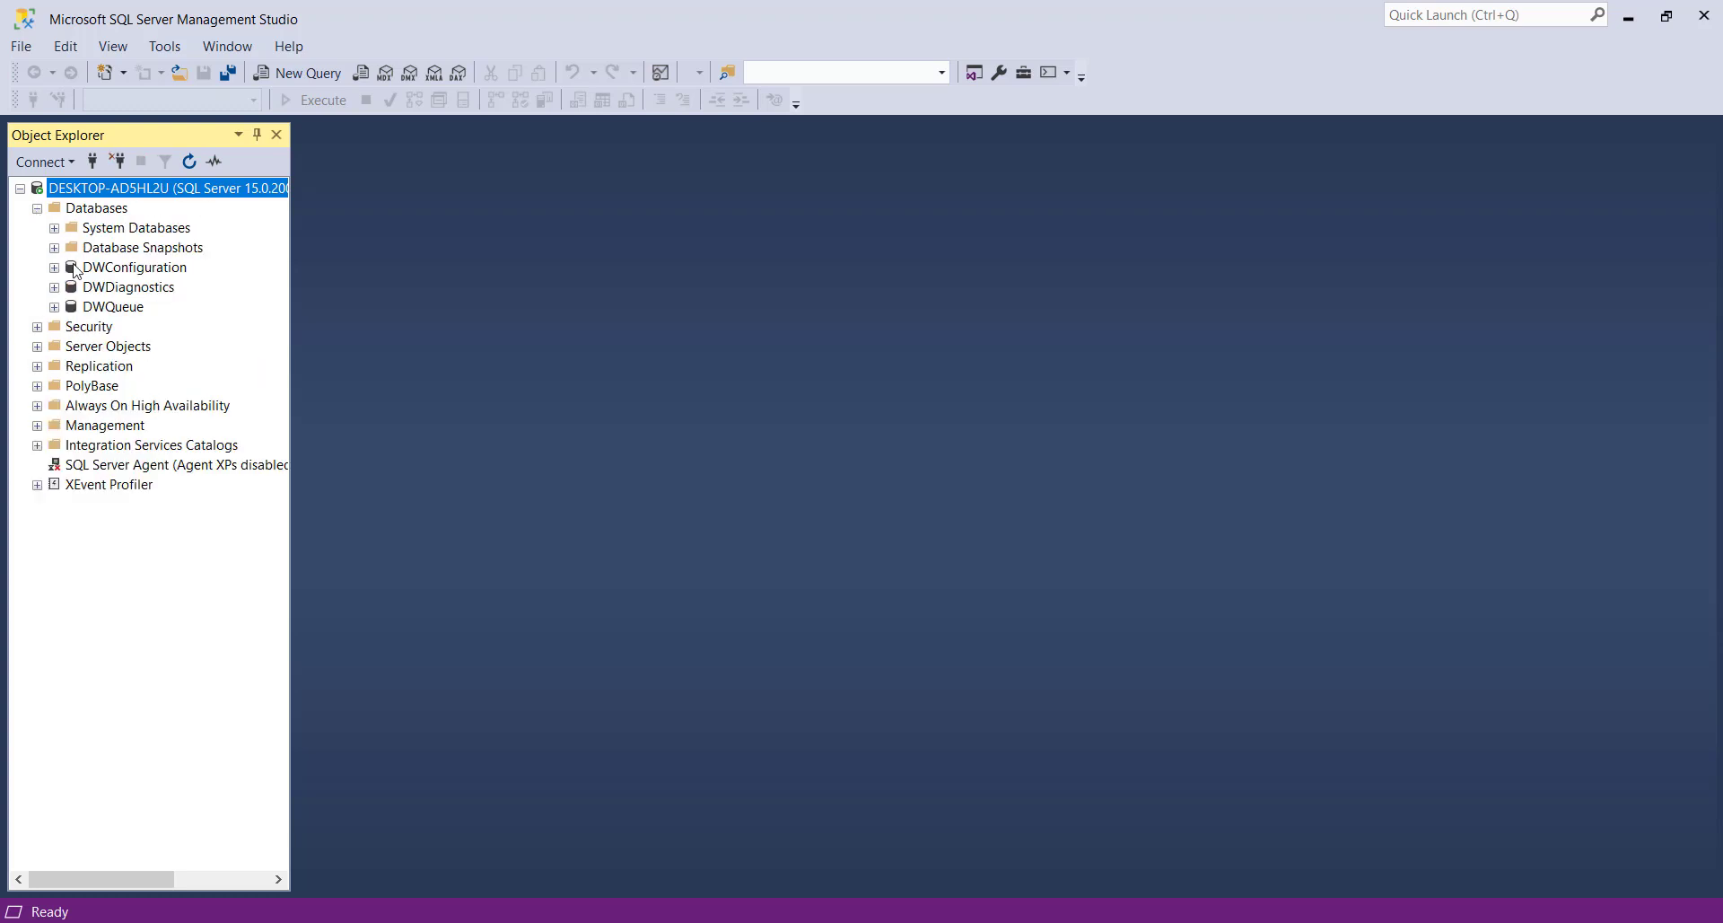
Step: Connect Object Explorer to the same server with SQL Server Authentication, using login sa and the account password, and remember the password
left_click(22, 48)
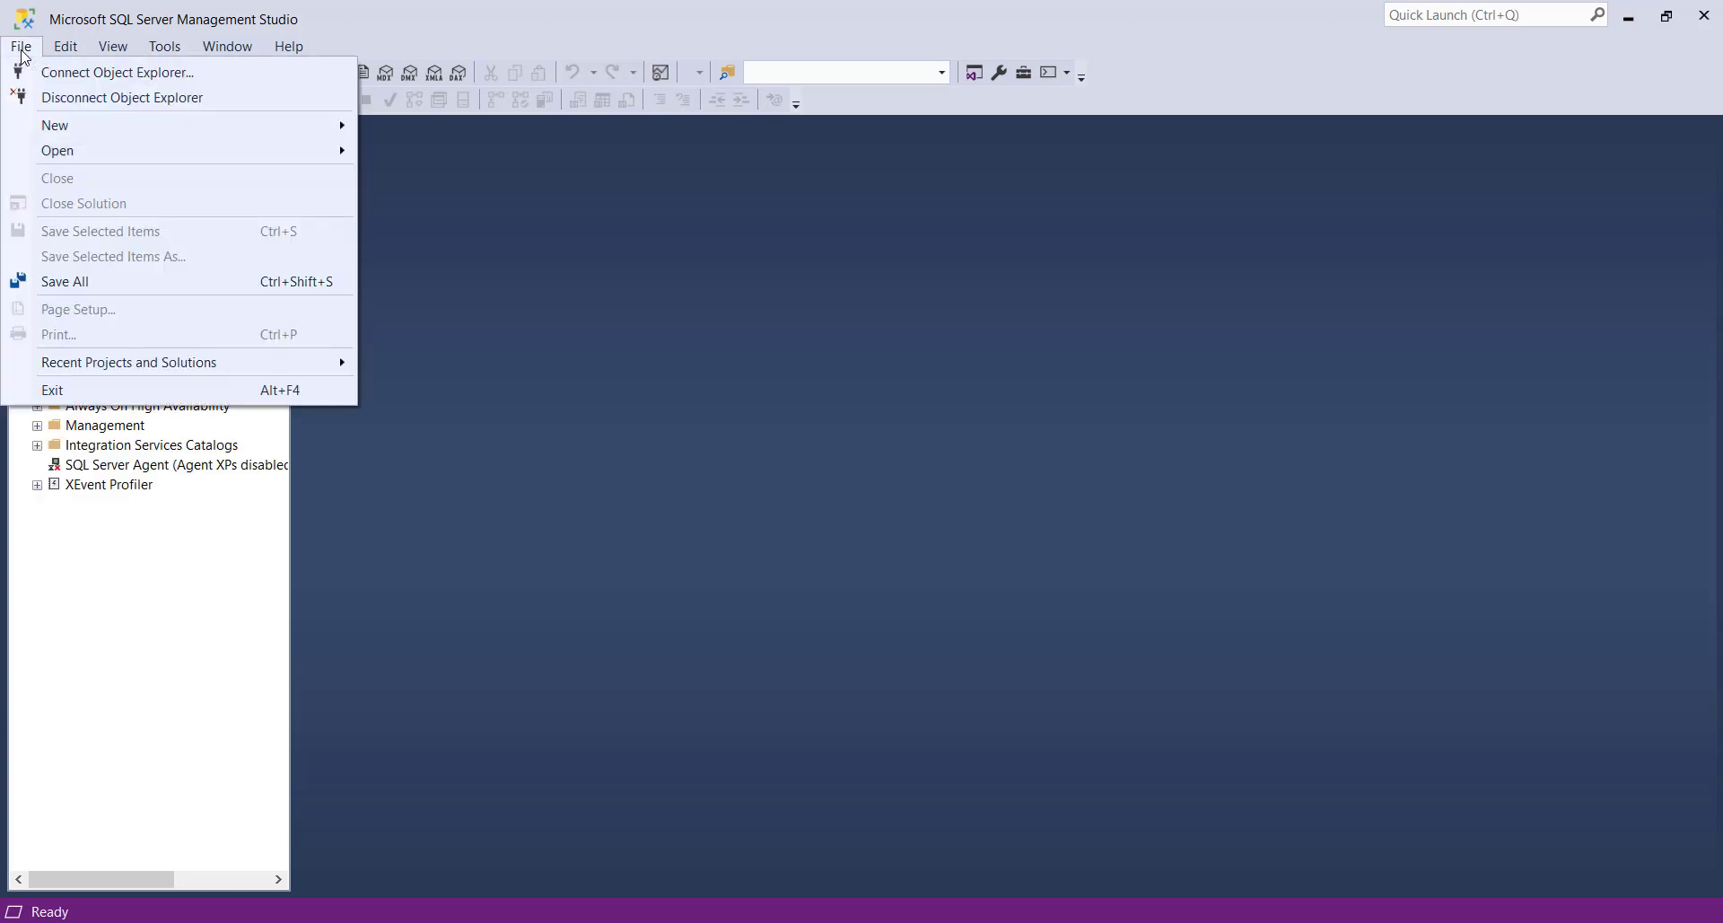
left_click(59, 75)
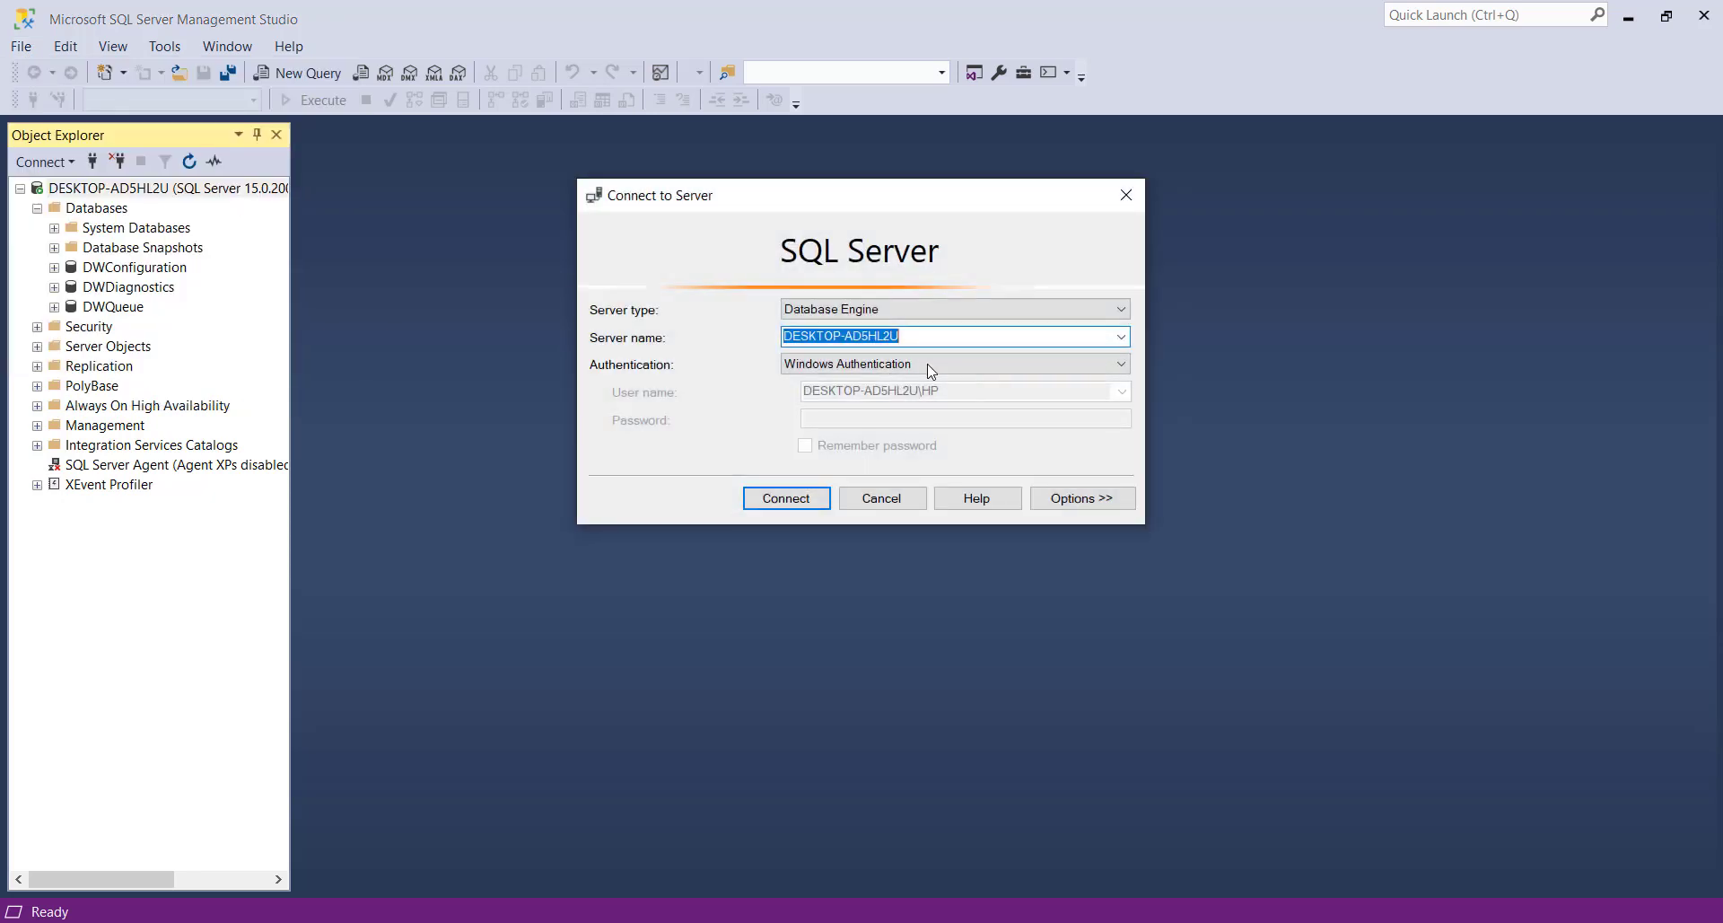
left_click(937, 368)
left_click(938, 368)
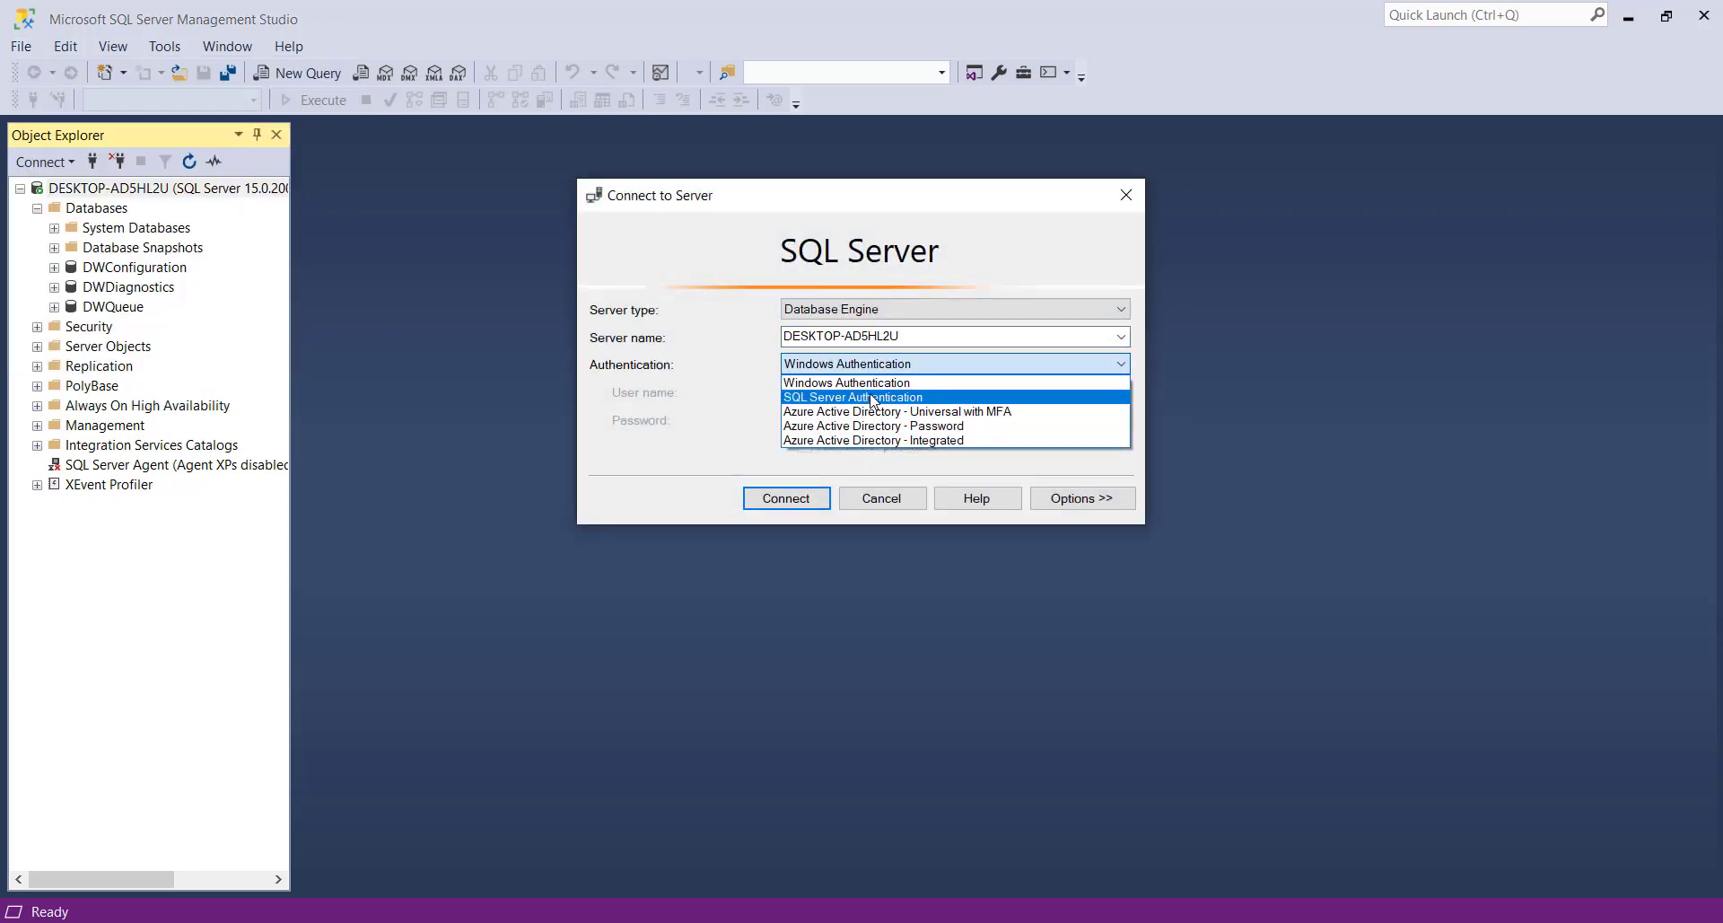
left_click(873, 397)
left_click(847, 392)
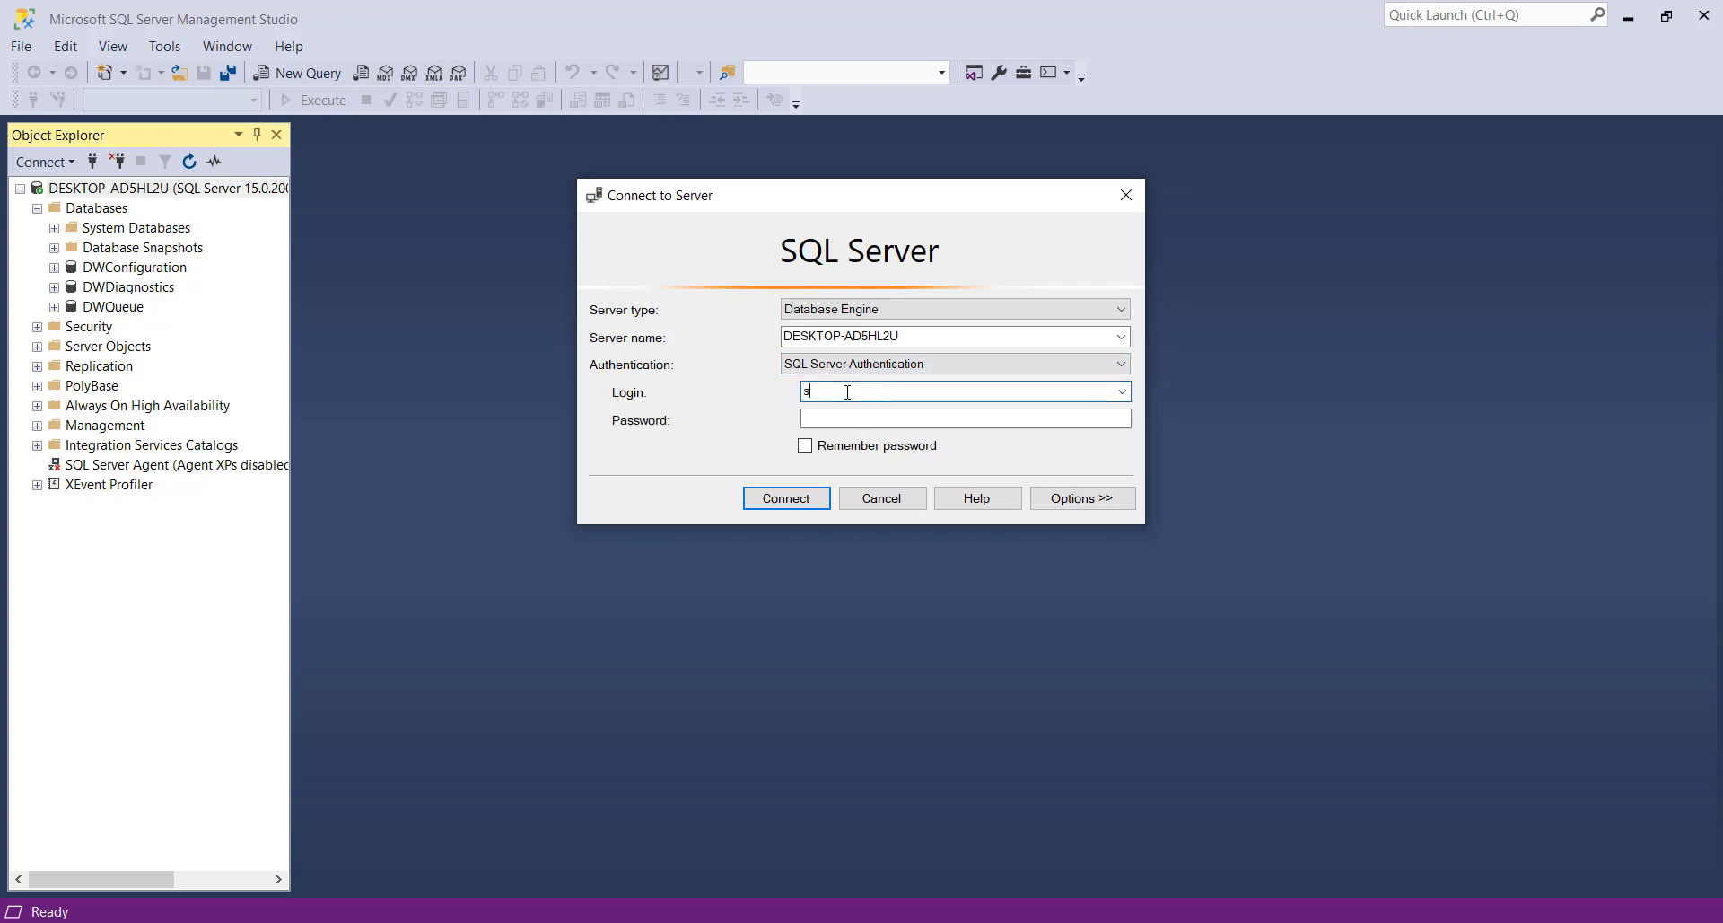
key("Tab")
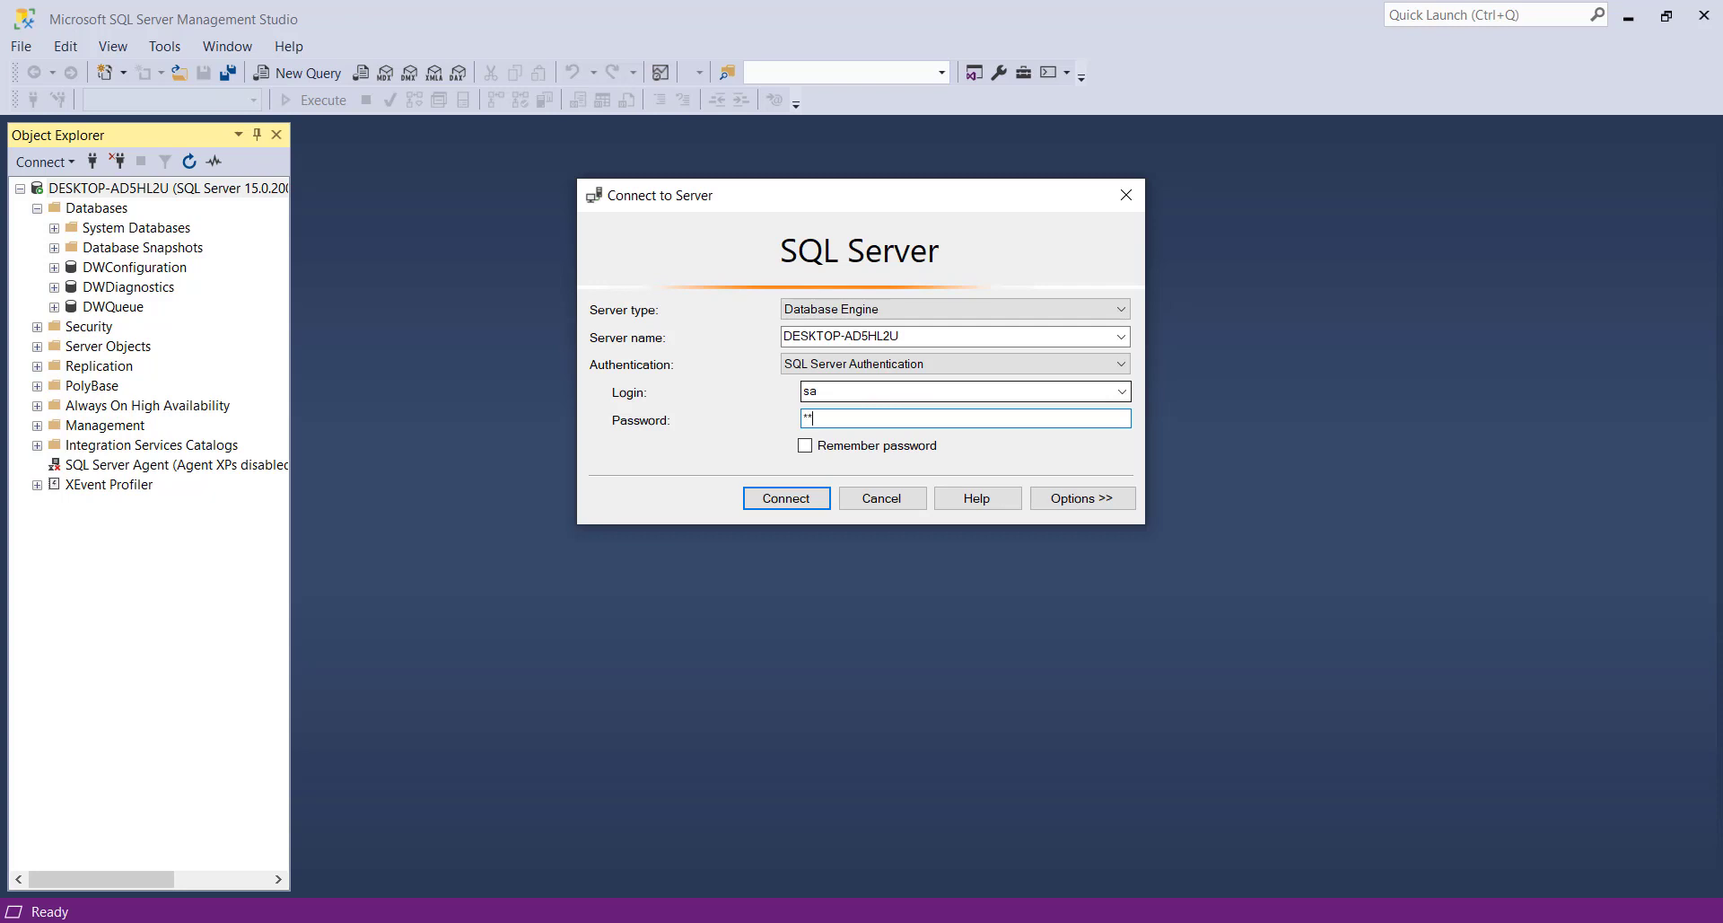
type("******")
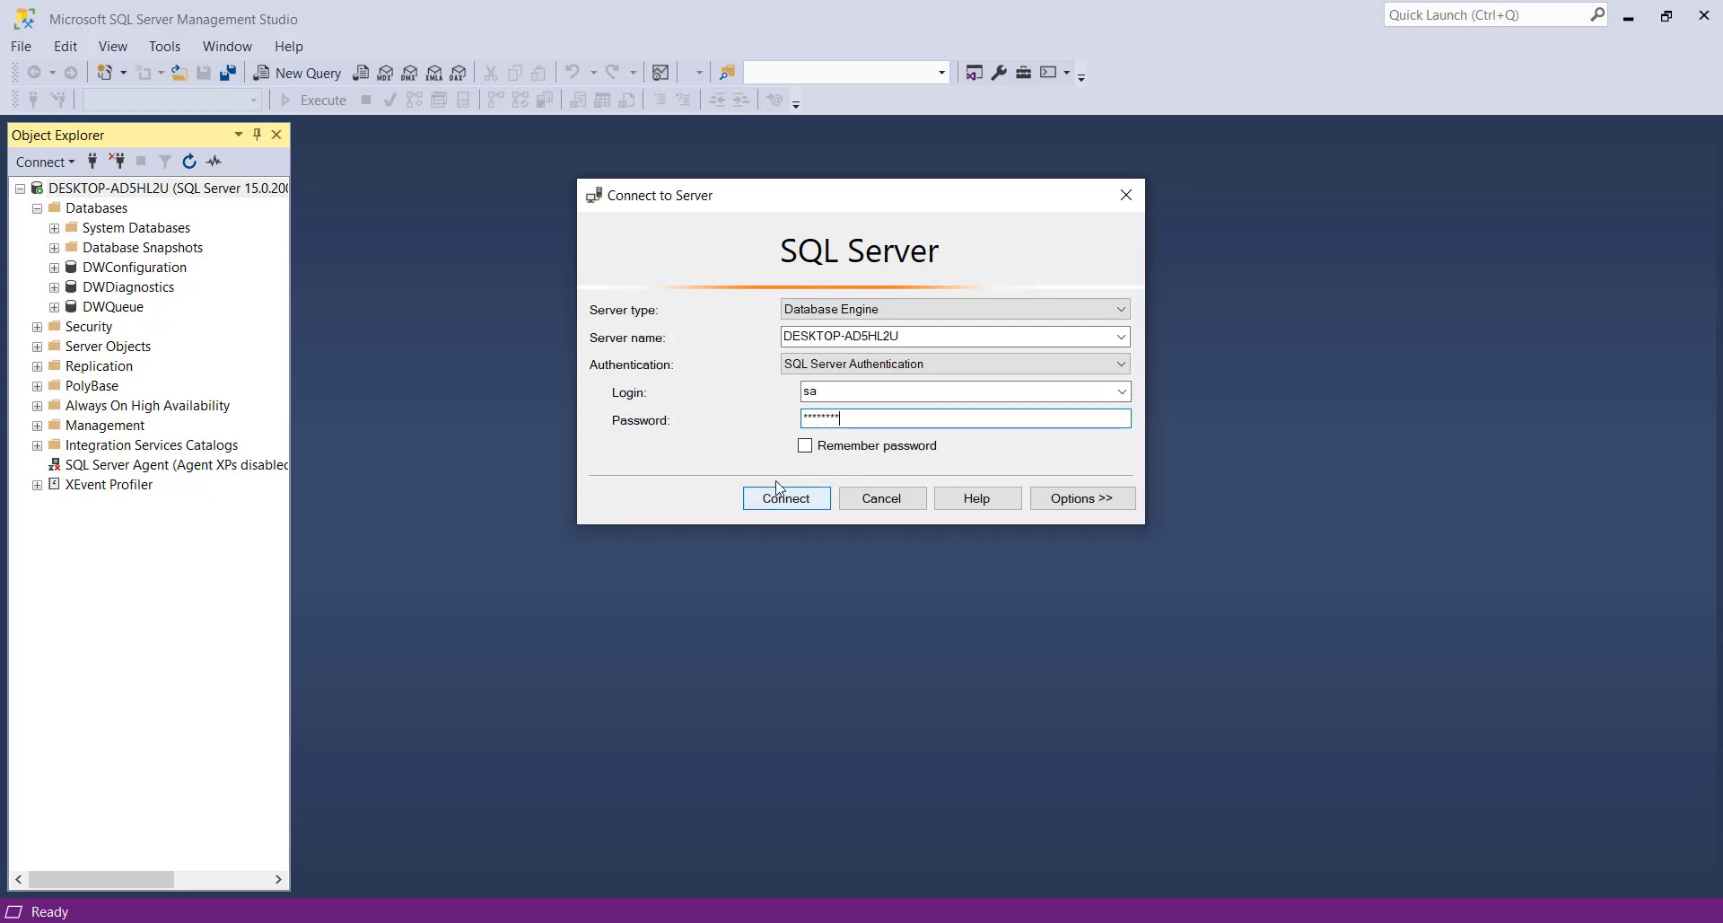
left_click(805, 499)
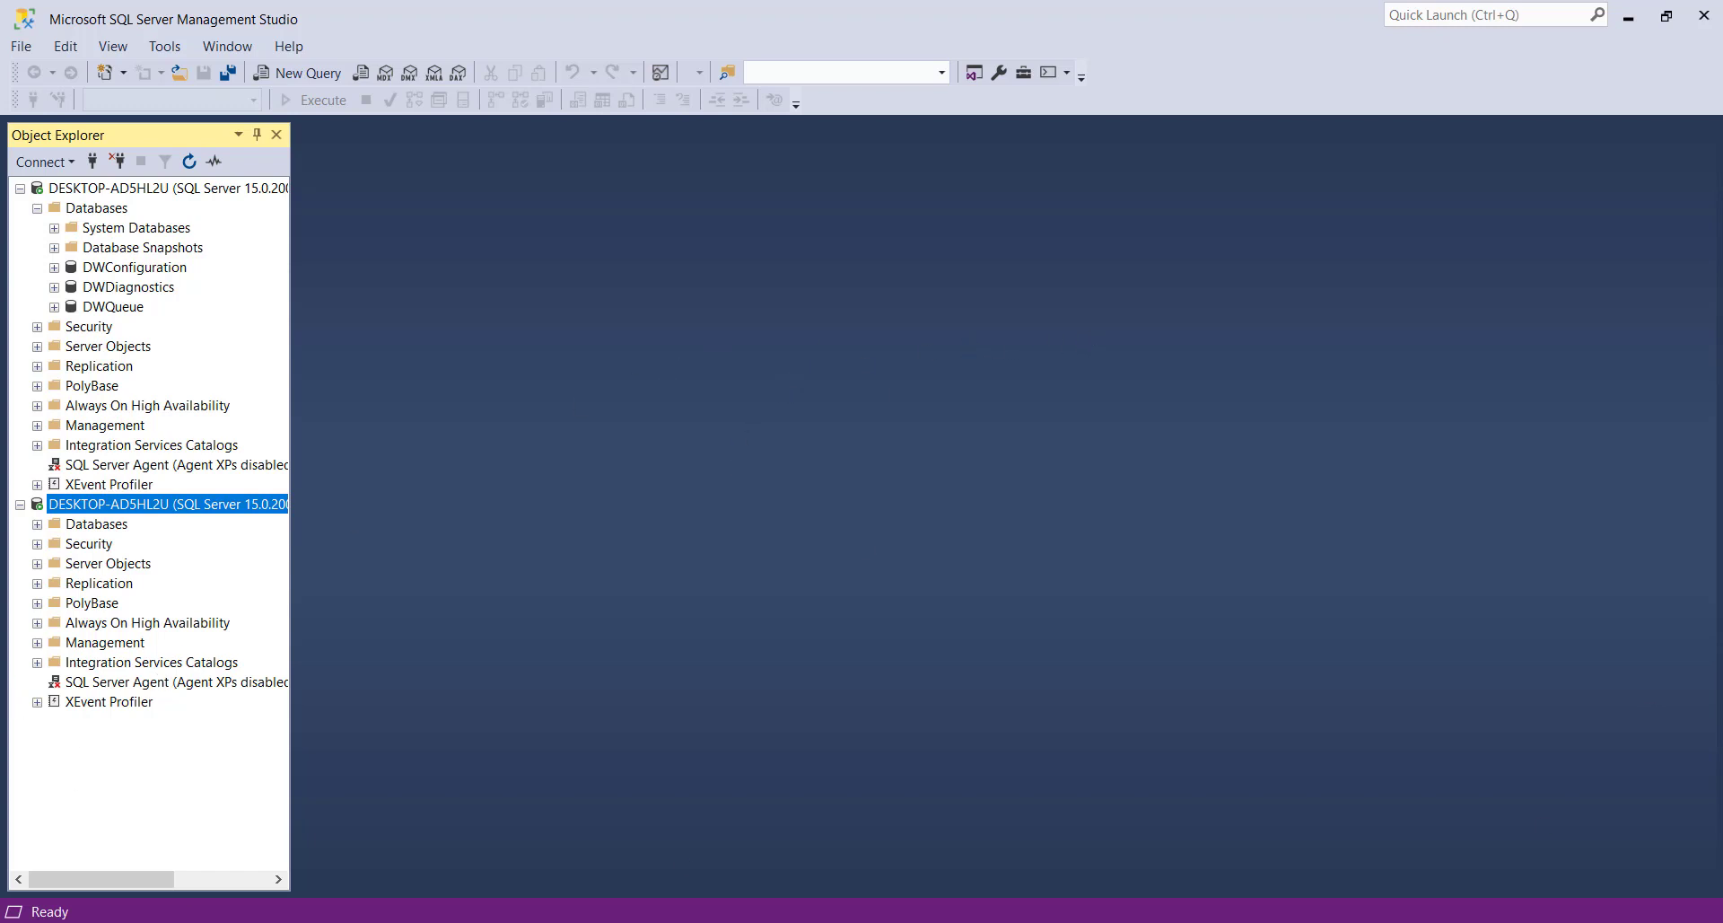
Step: Review the available authentication methods and server types for a new Object Explorer connection, and cancel without connecting
left_click(22, 48)
left_click(38, 72)
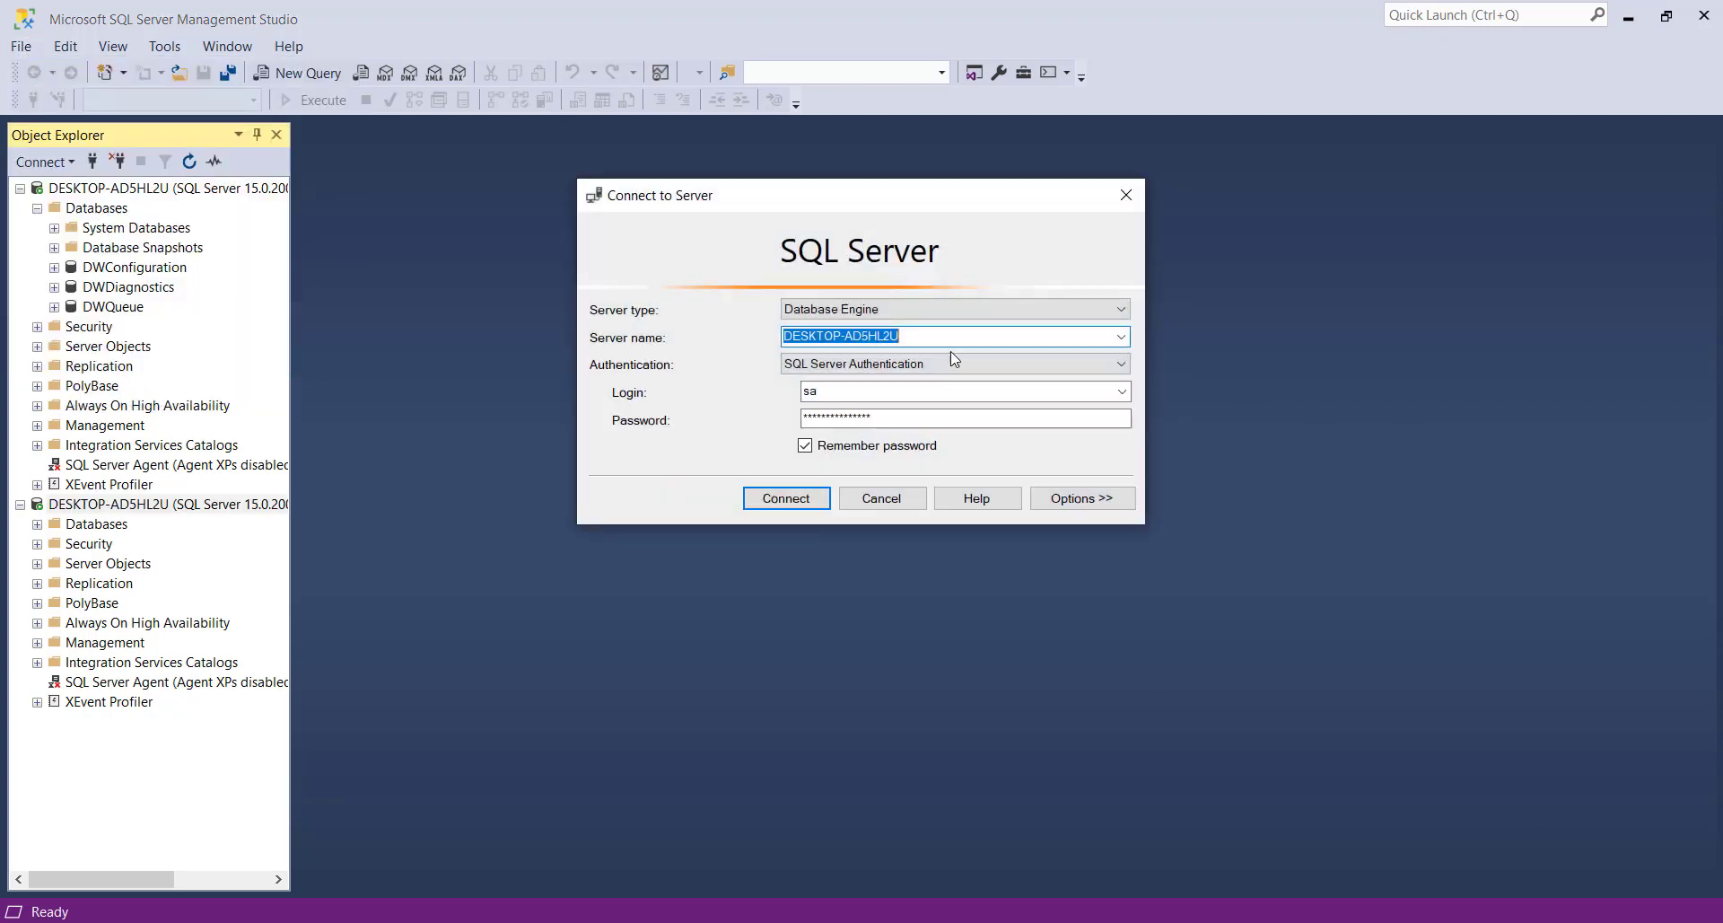
left_click(830, 364)
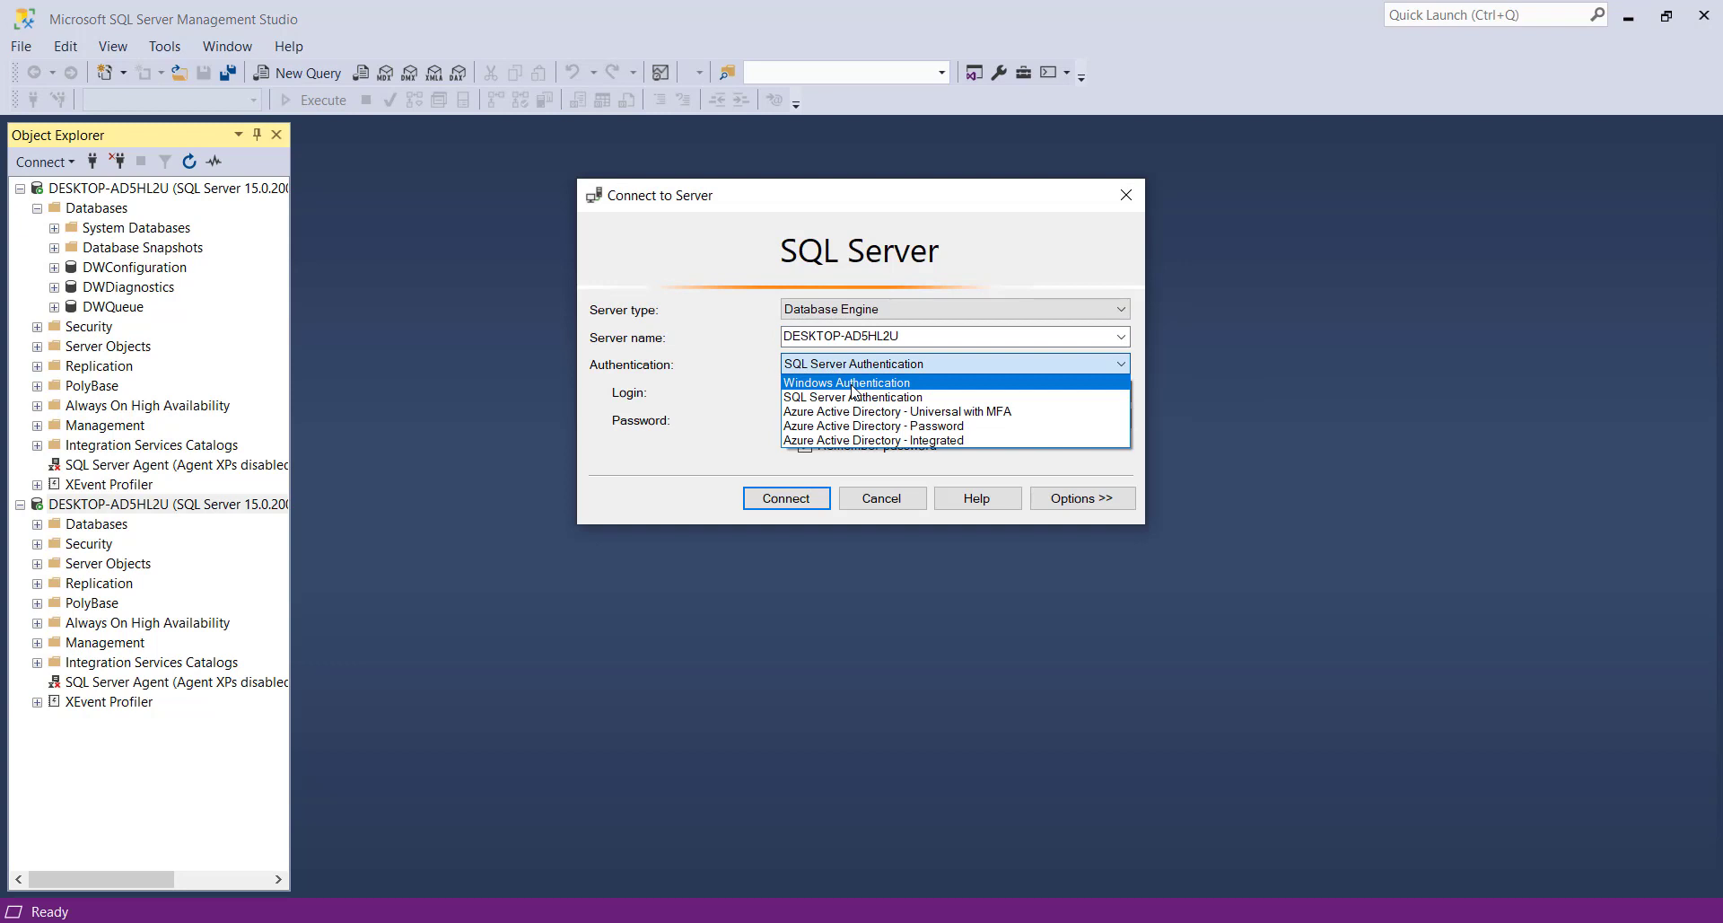
left_click(1088, 335)
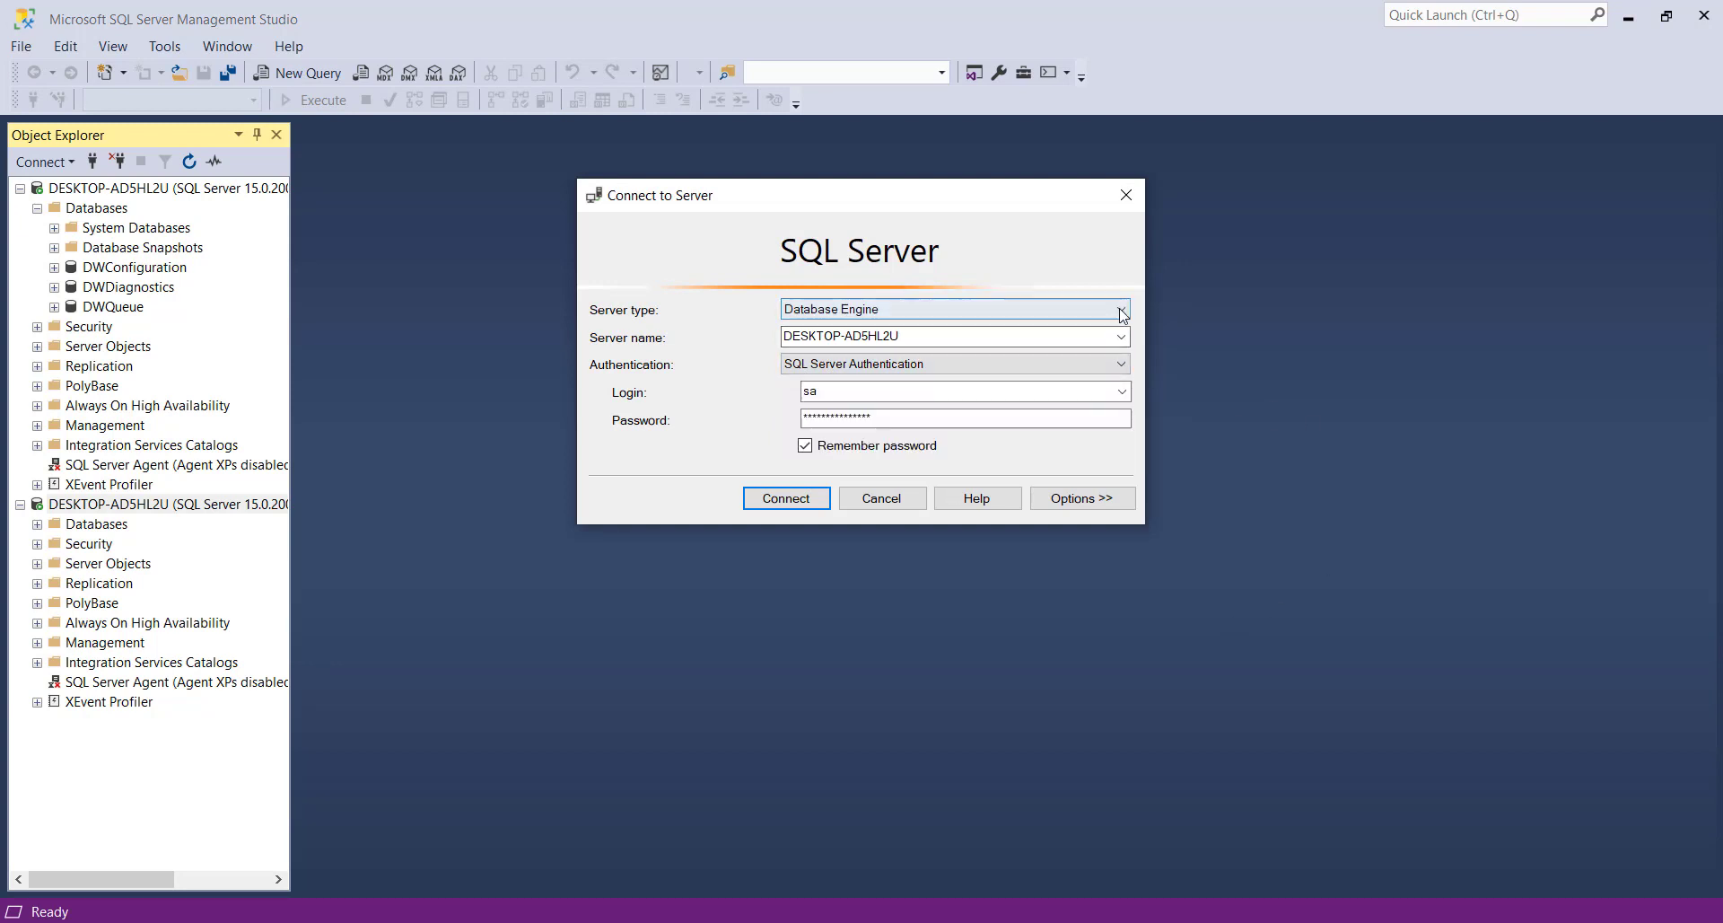
left_click(1088, 309)
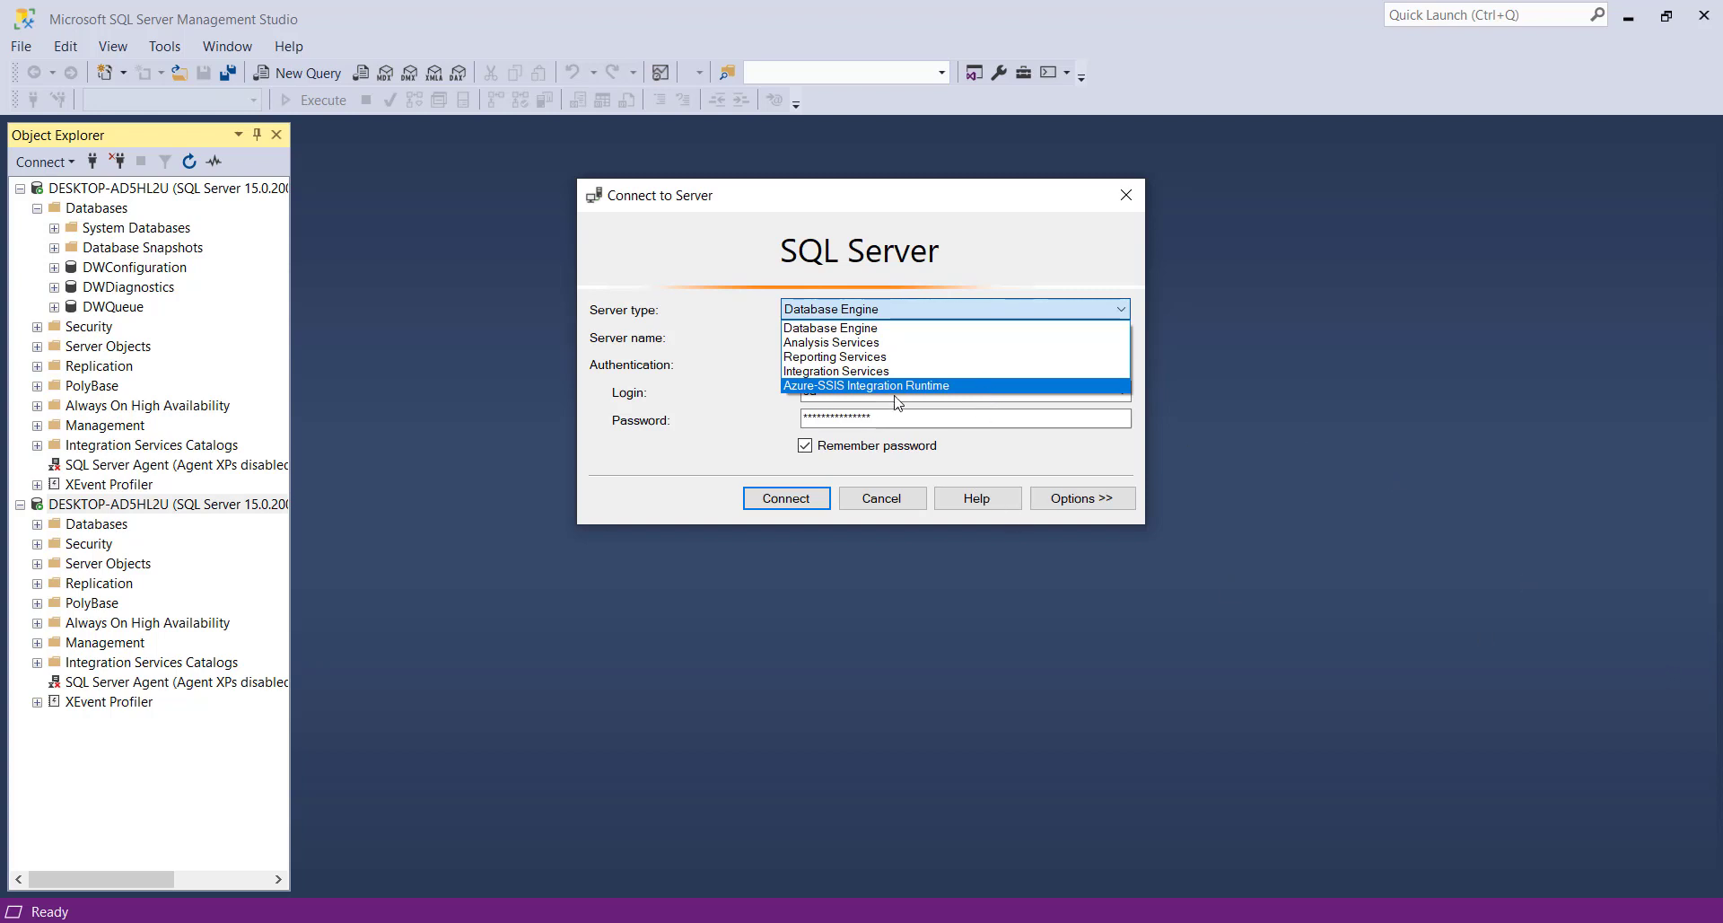
left_click(933, 327)
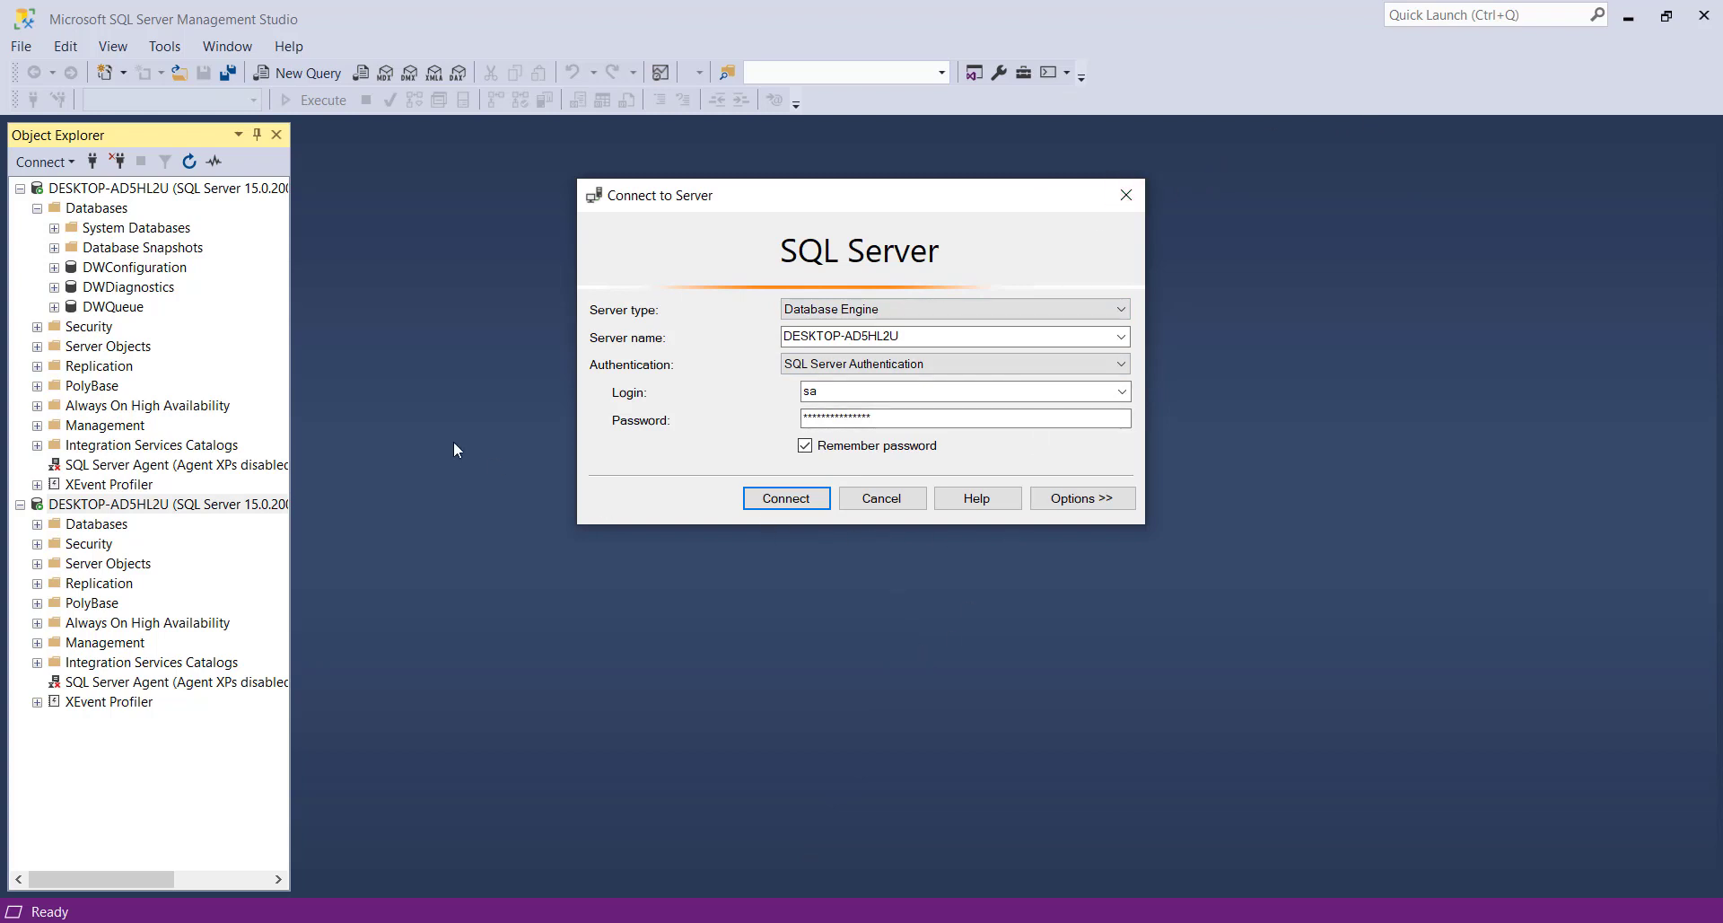
left_click(880, 498)
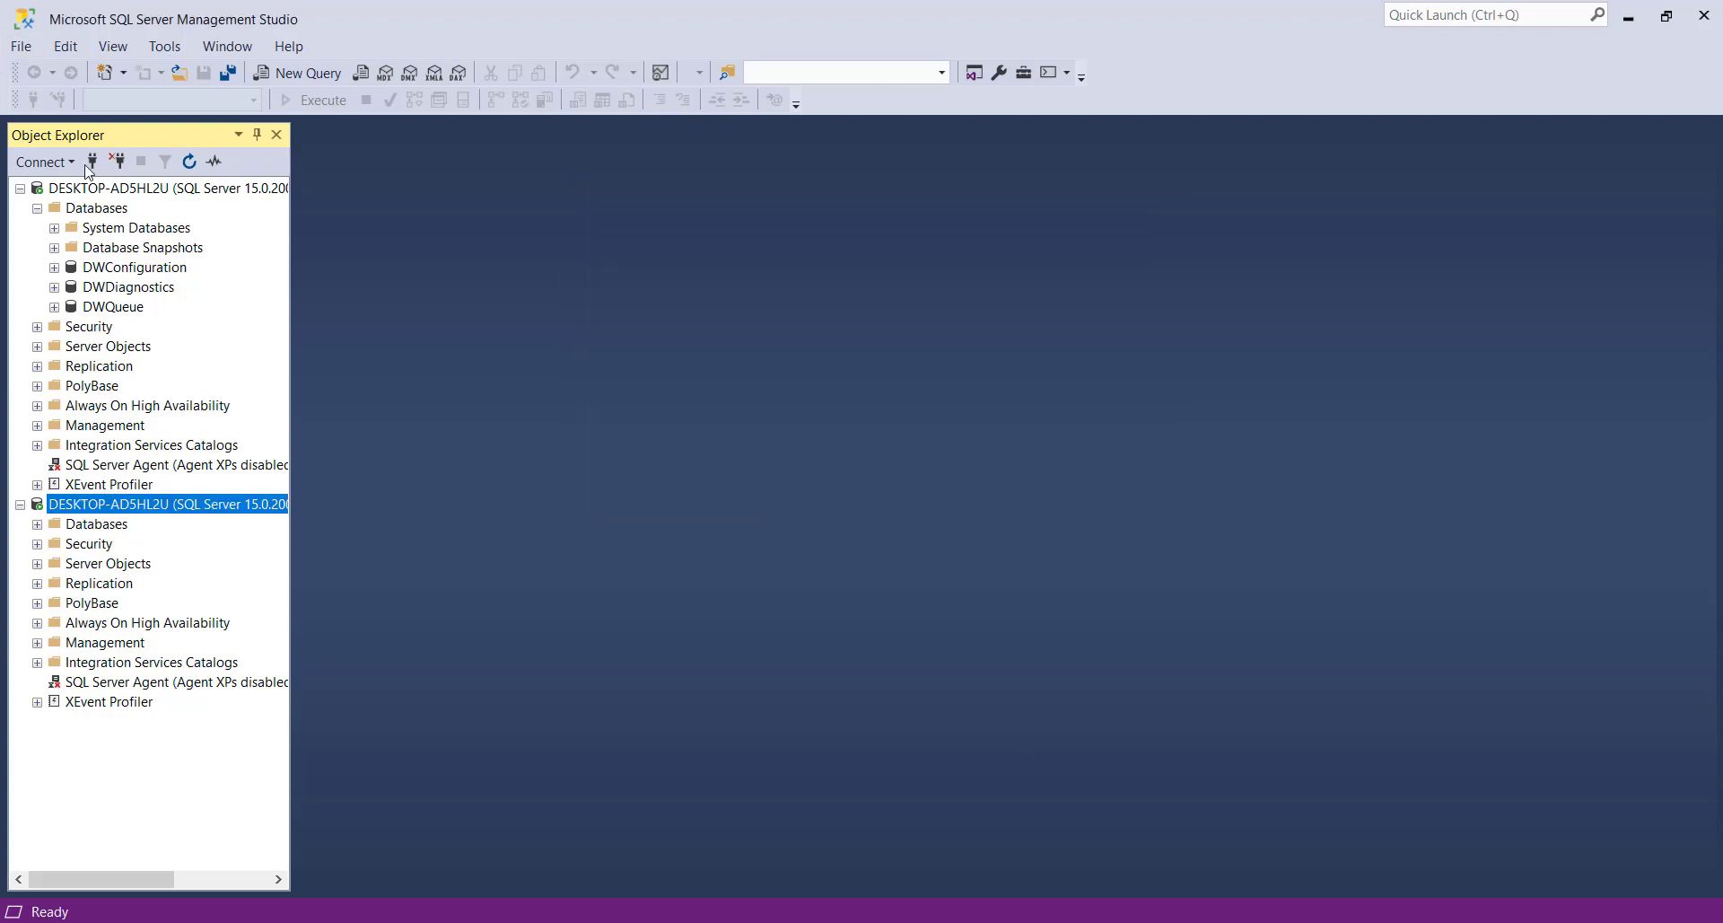
Step: Open a new query on the sa connection's master database, write "select getdate()" and execute it
left_click(292, 79)
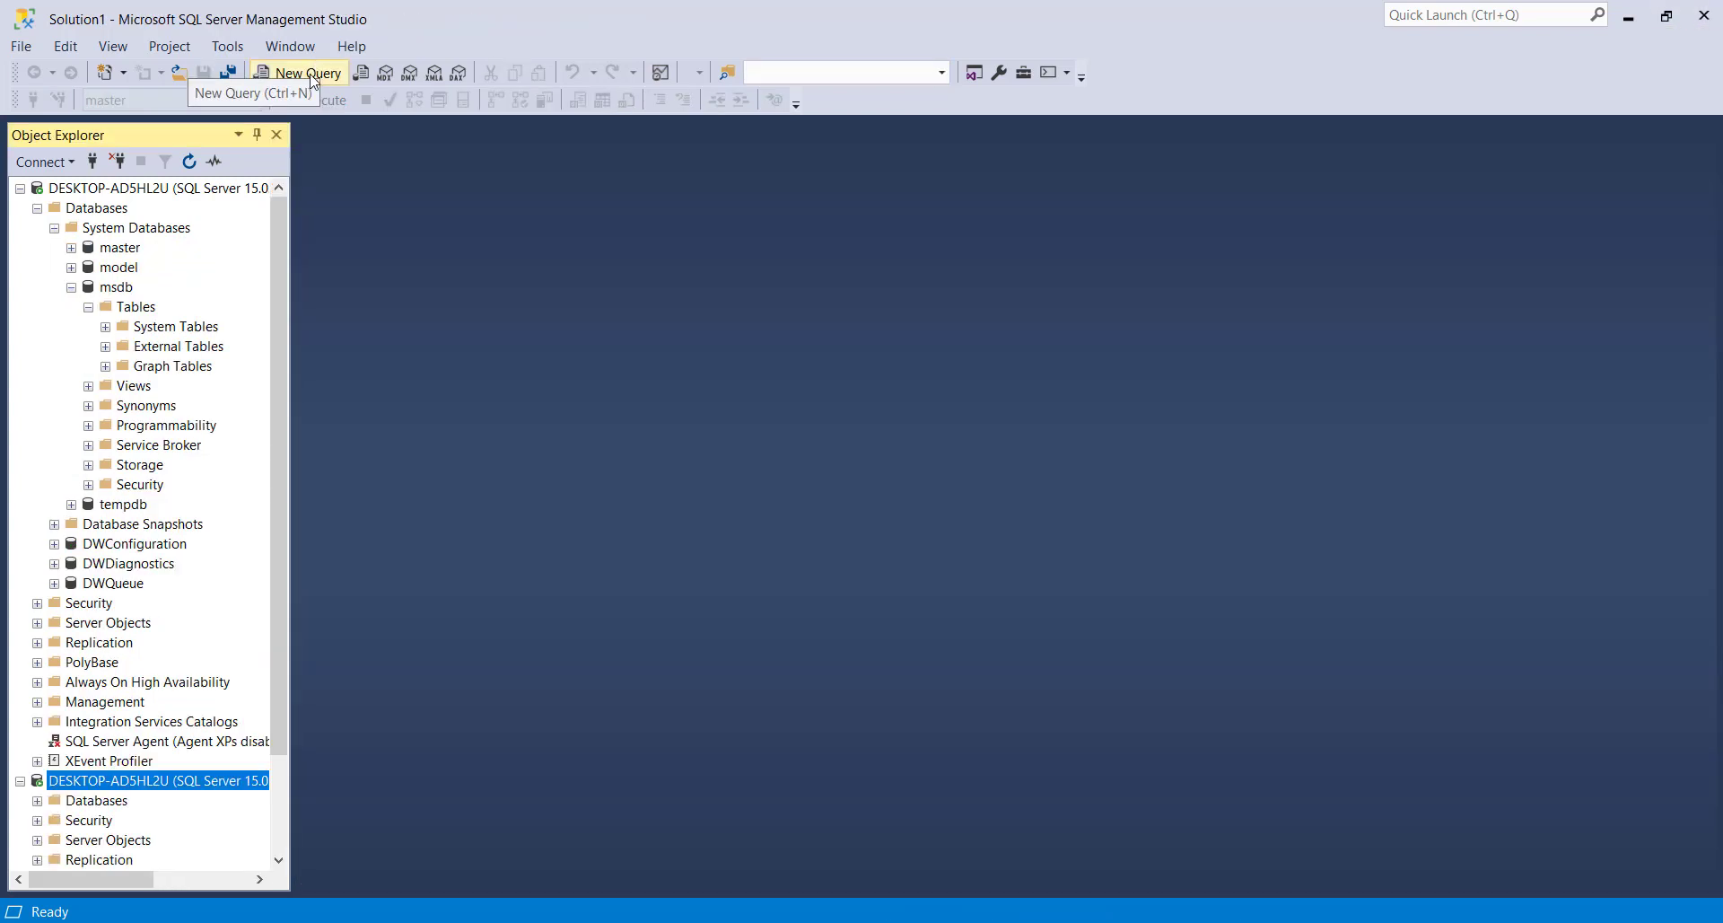
left_click(314, 70)
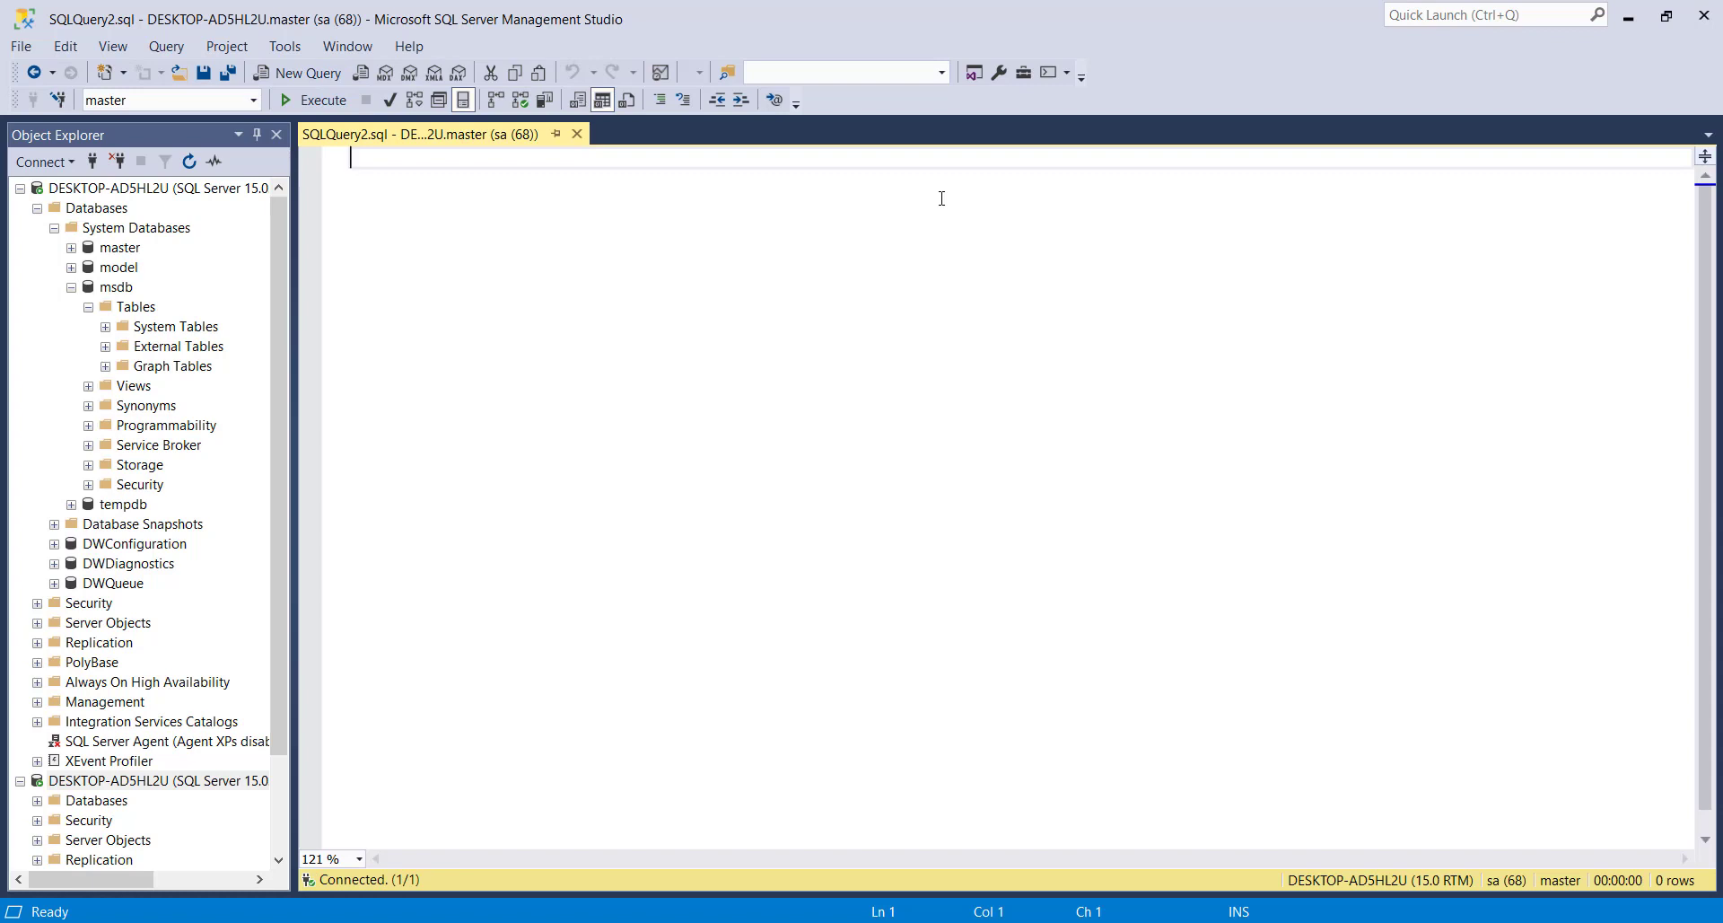
type("select ")
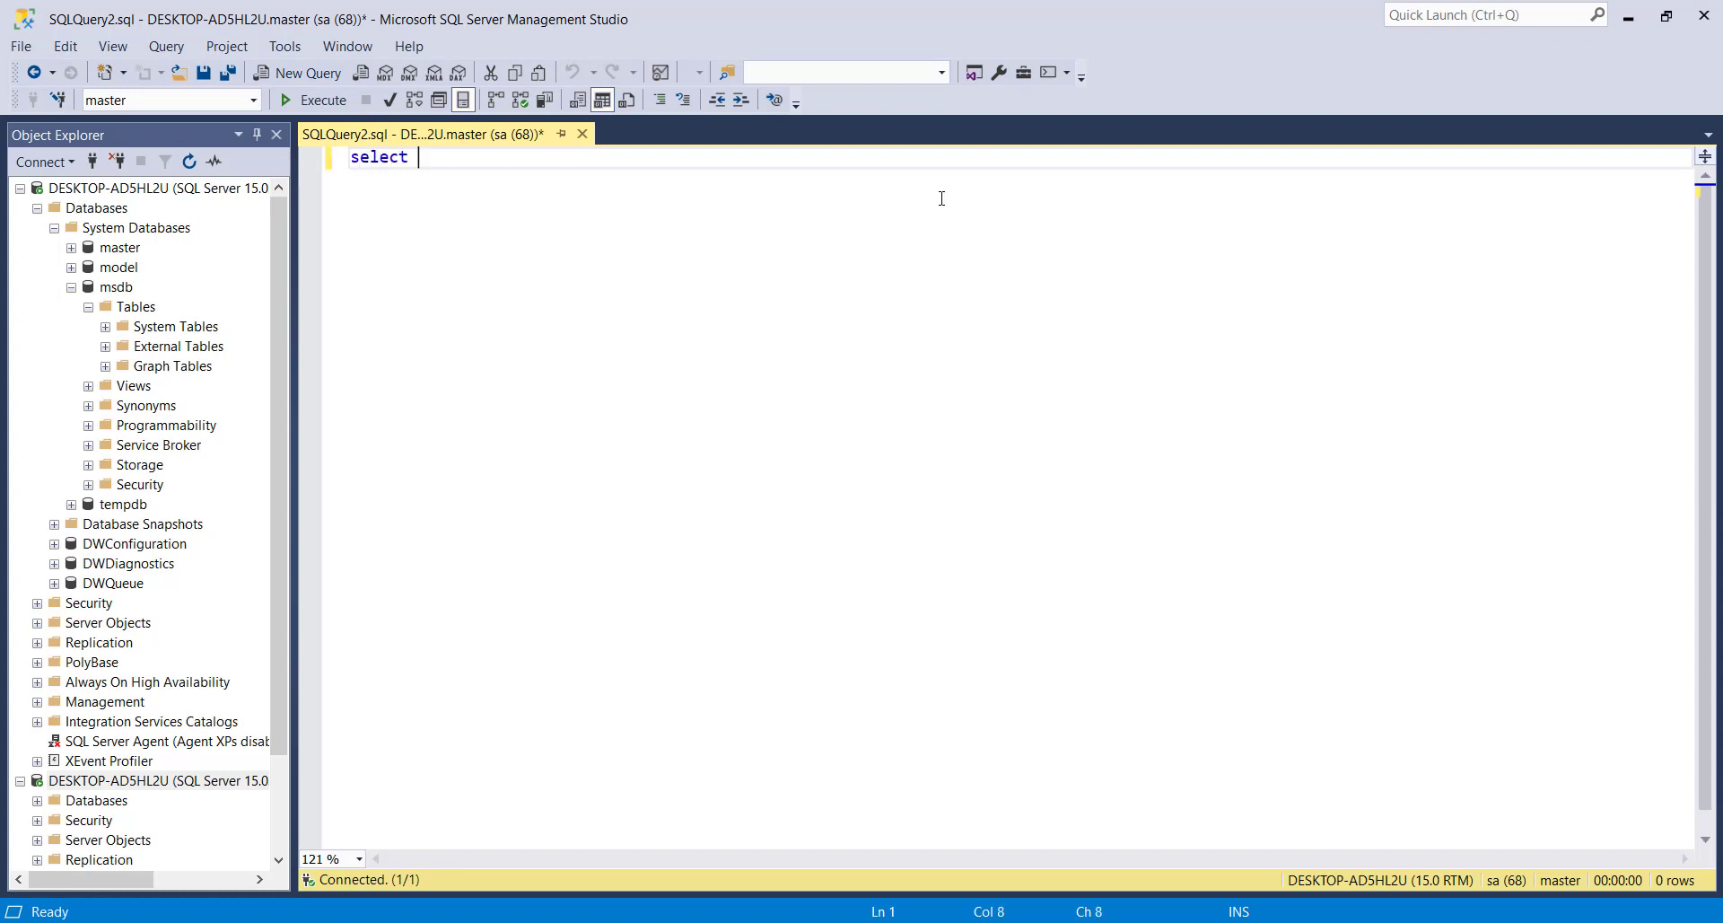
type("getdate")
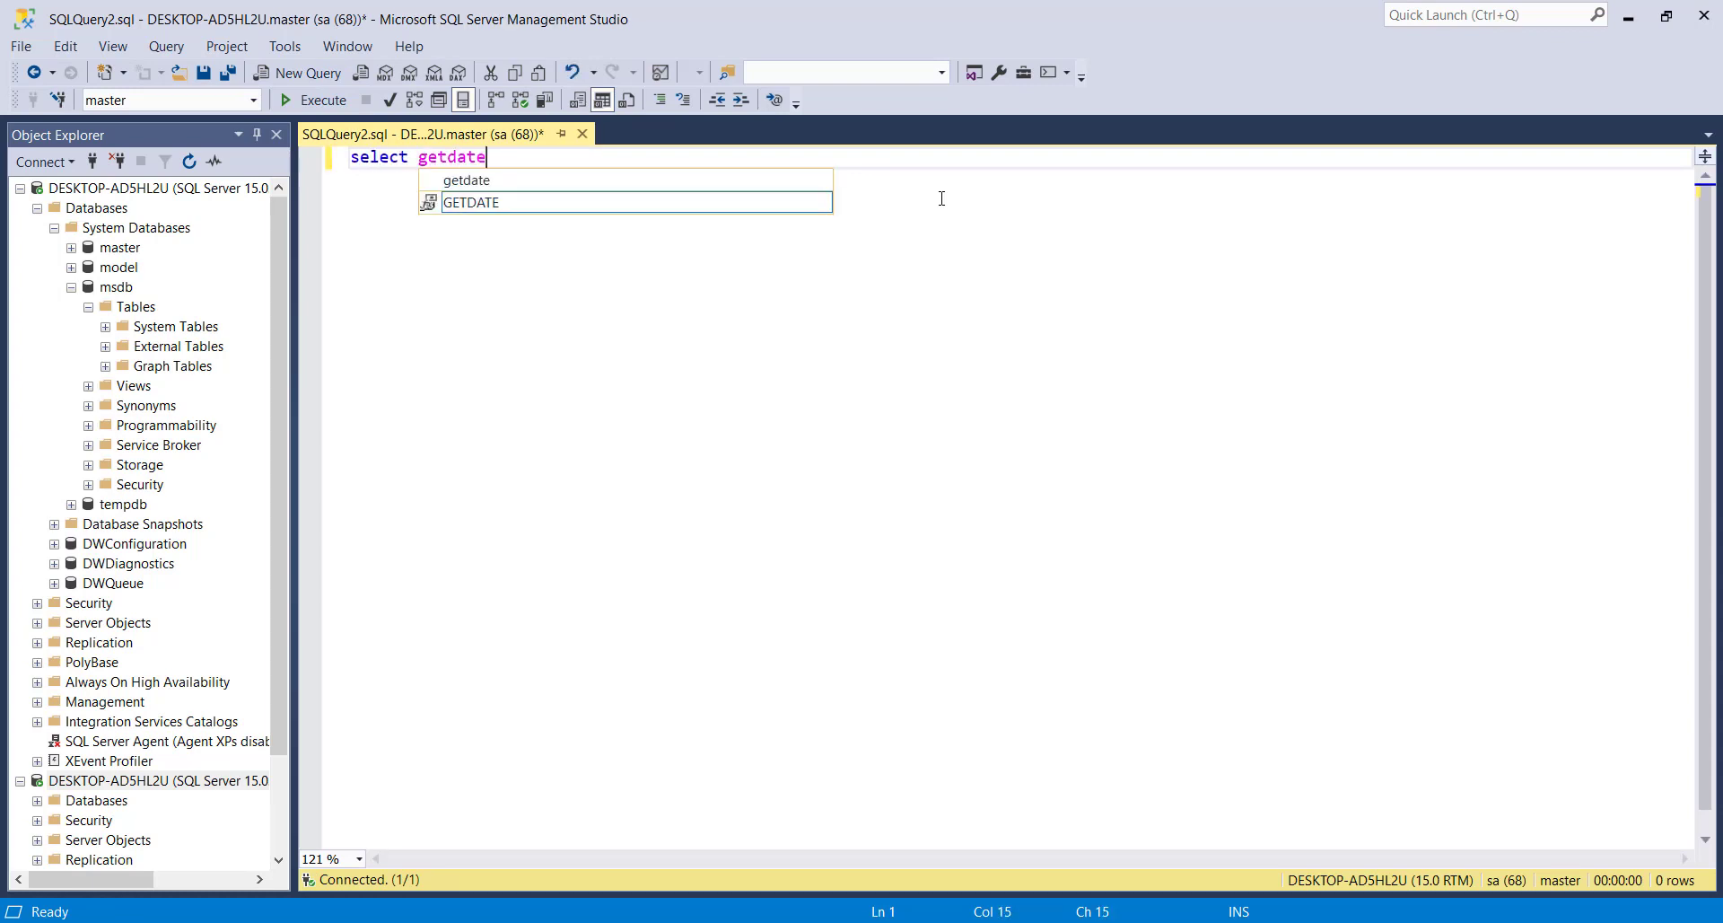
type("()")
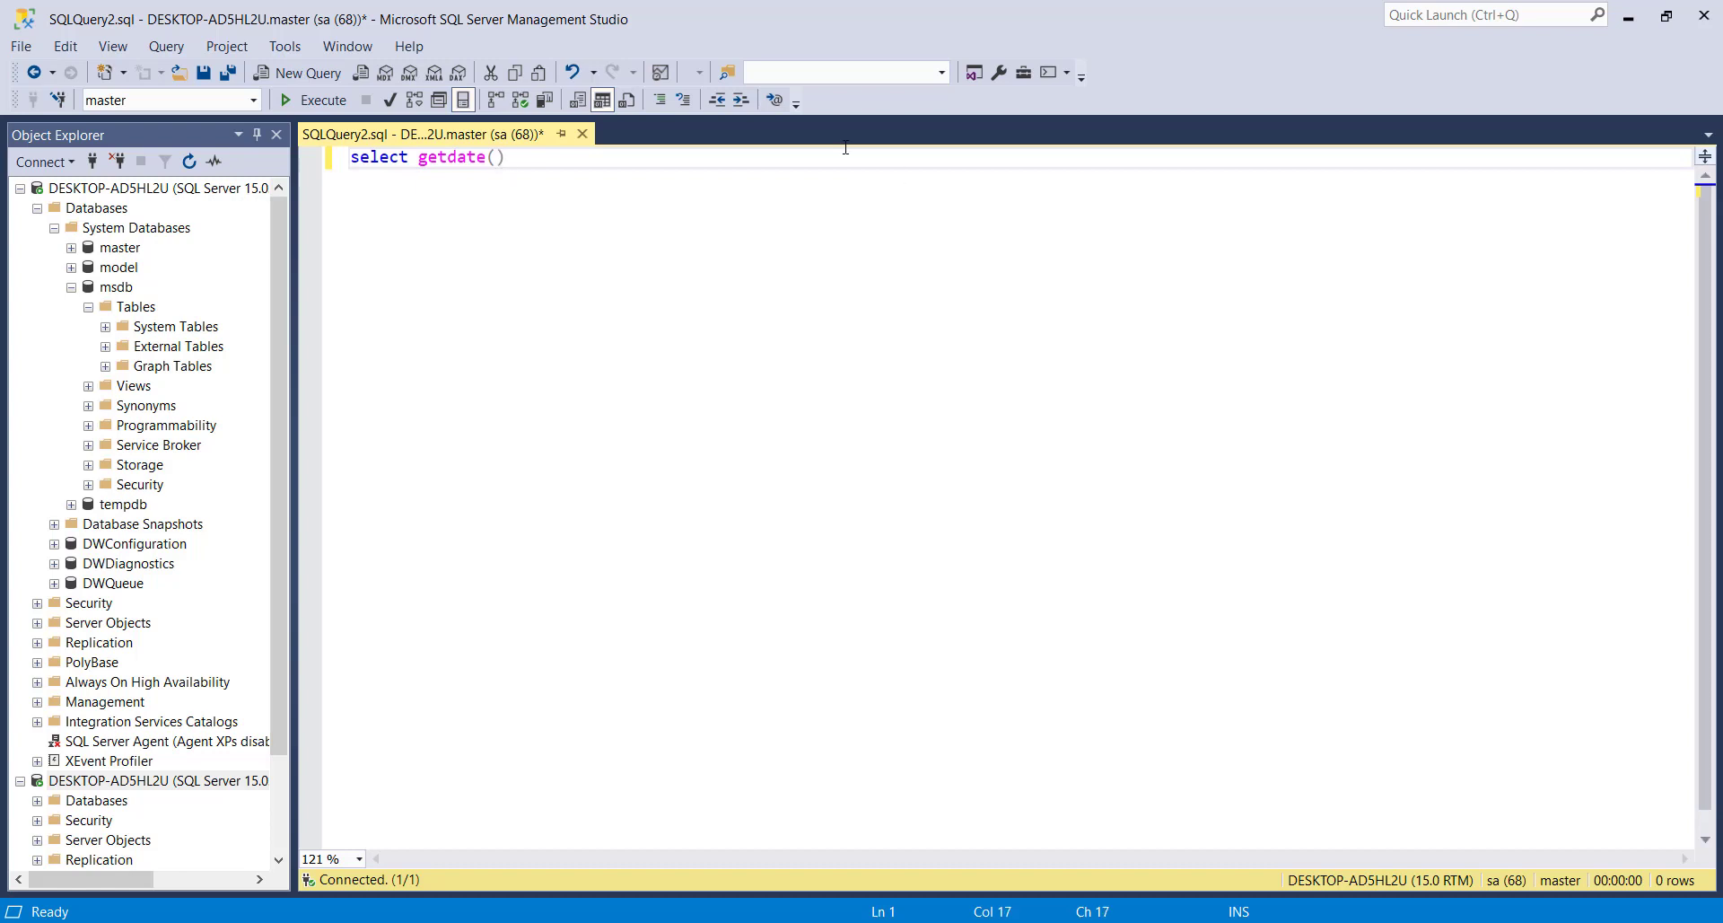
left_click(320, 102)
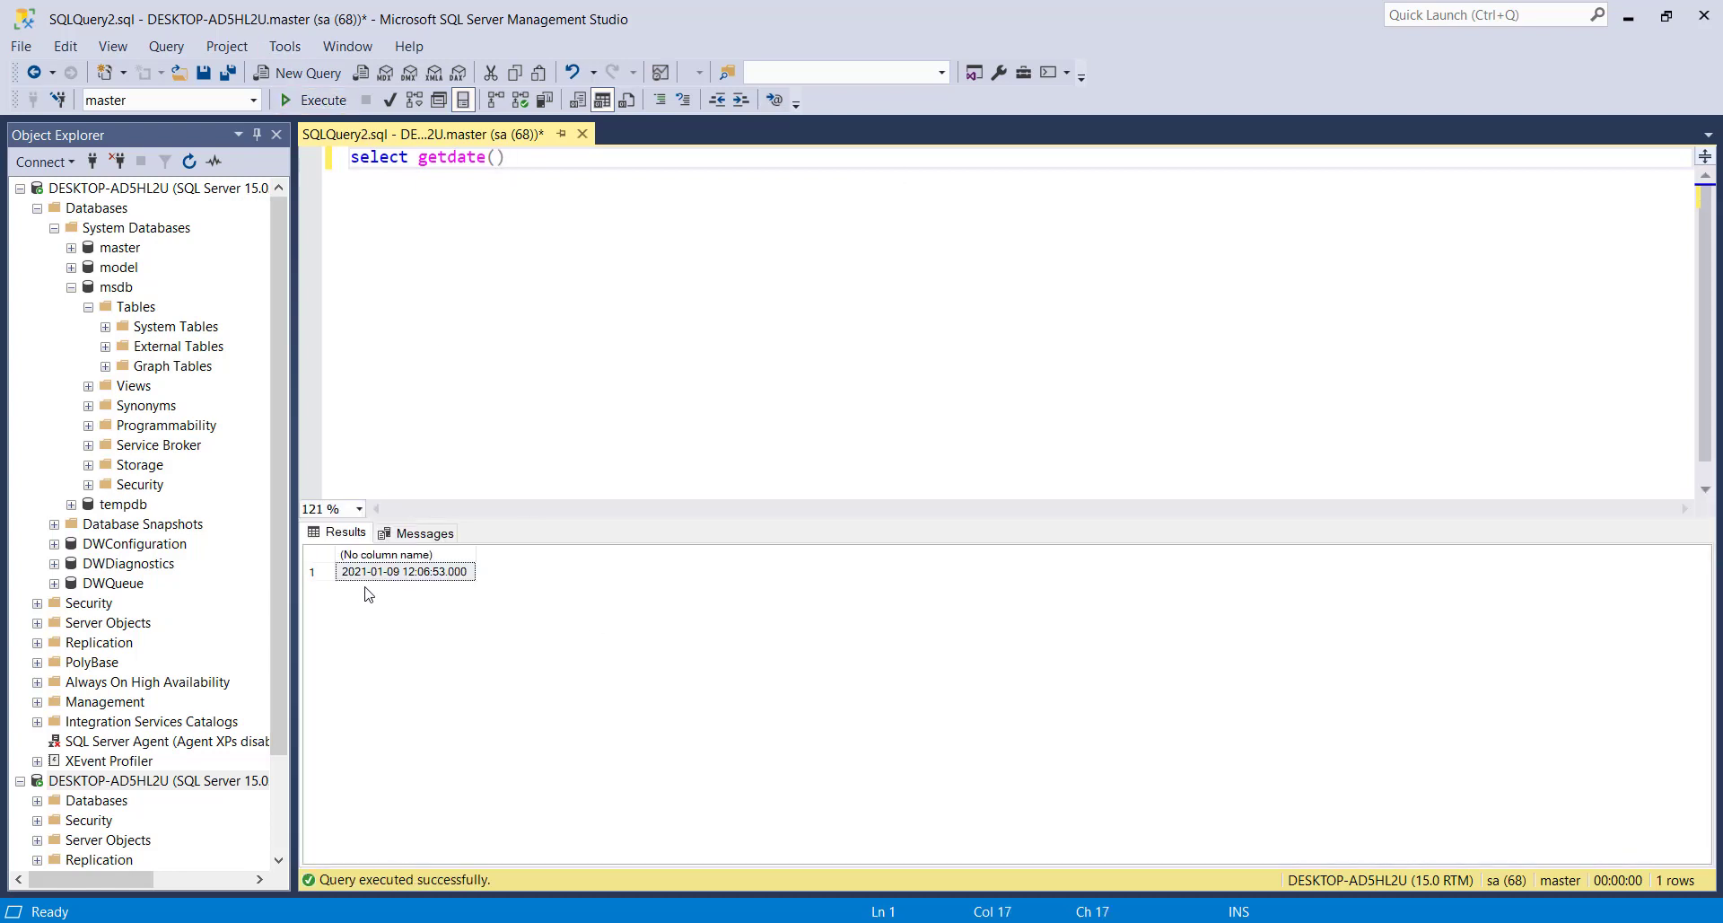